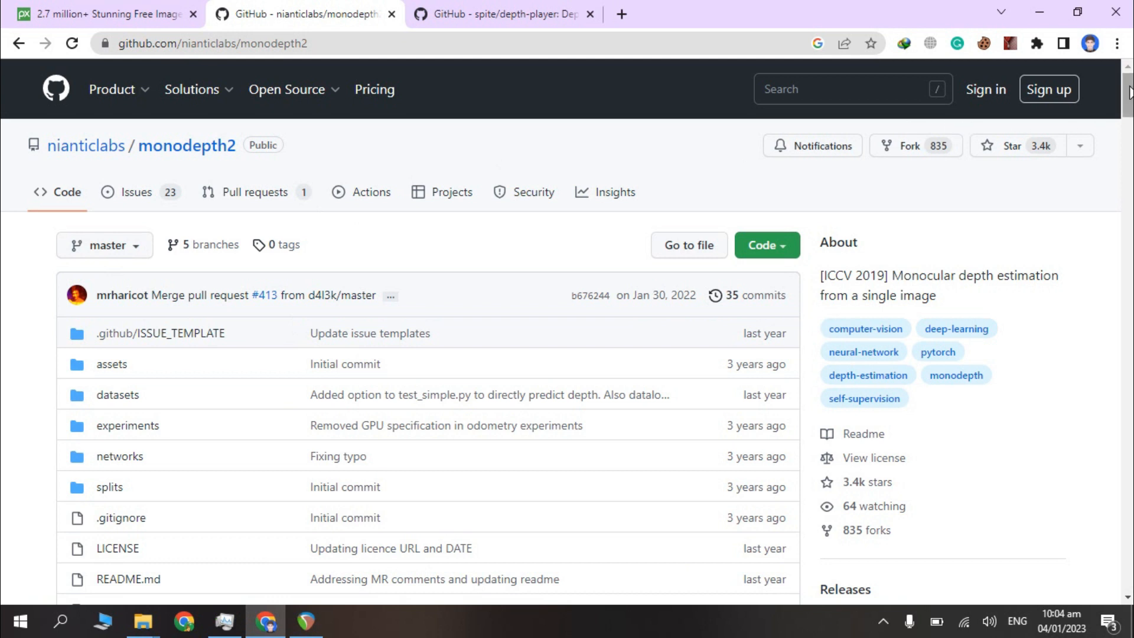
Examine the monodepth2 repository's README, including its model table and setup section, and the depth-player repository page
drag(1128, 93, 1109, 177)
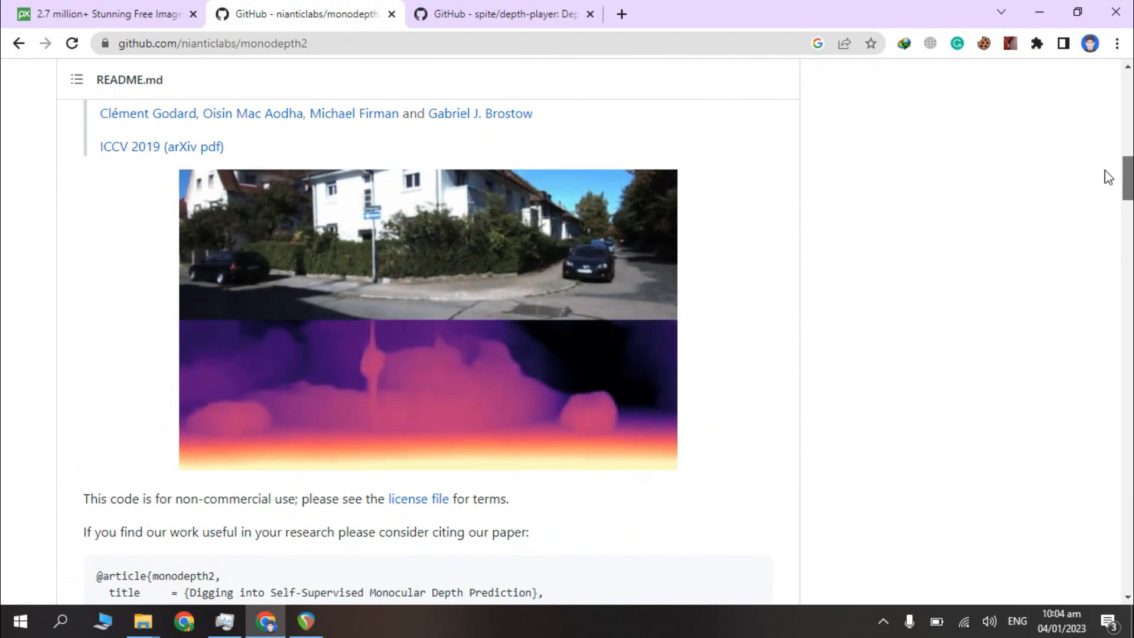
drag(1108, 177, 1077, 282)
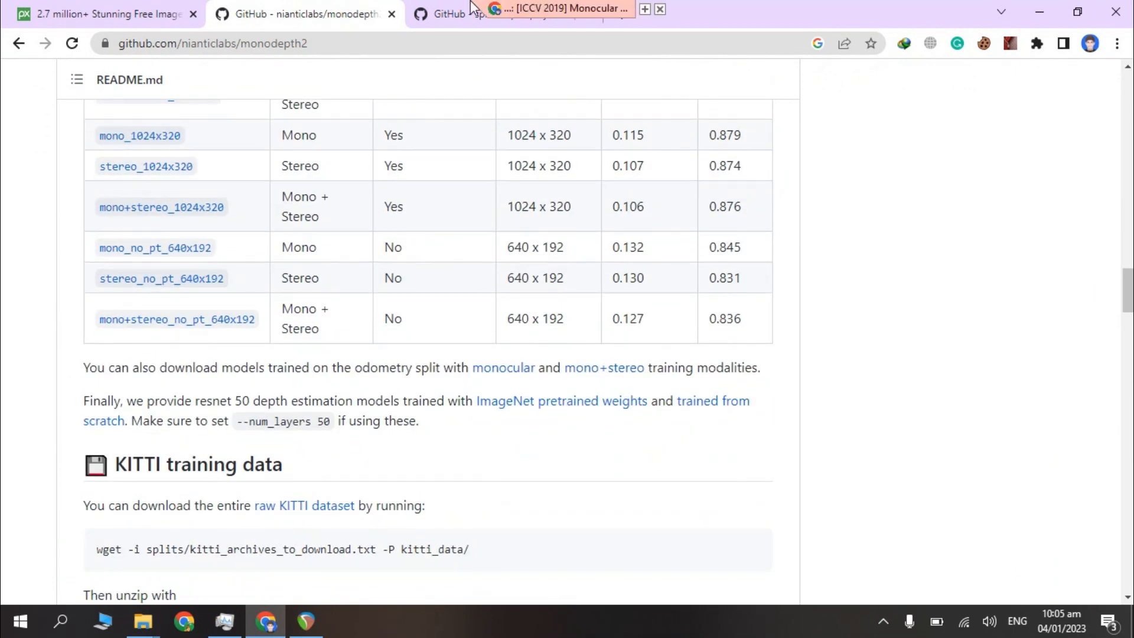
click(436, 15)
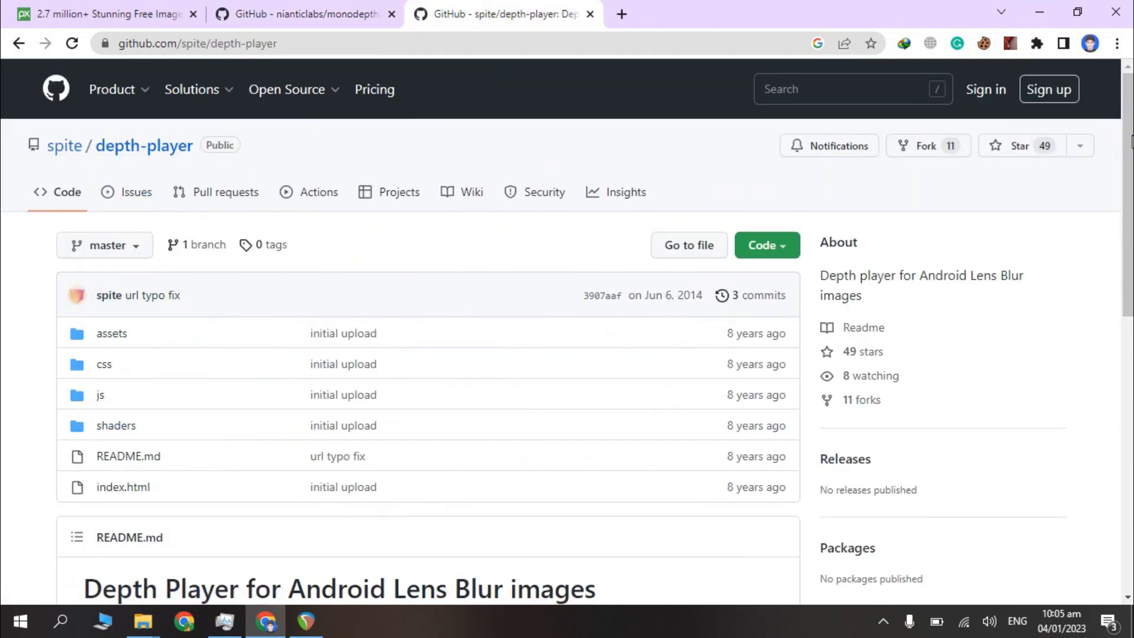
scroll(1098, 248, down, 8)
scroll(1098, 248, up, 3)
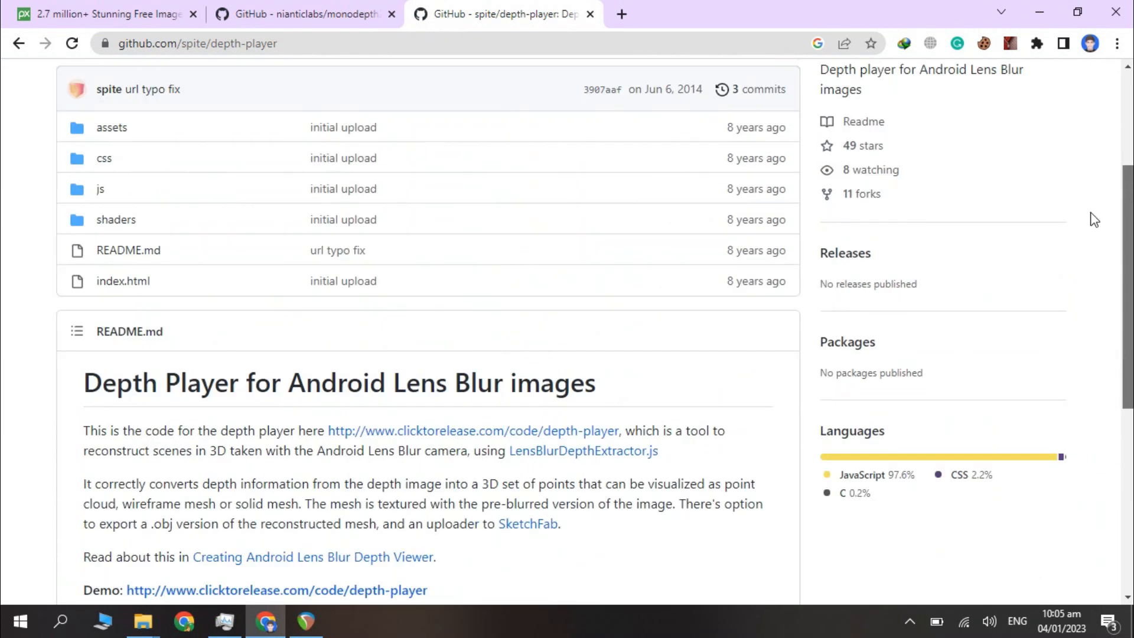
scroll(1098, 248, up, 5)
click(270, 9)
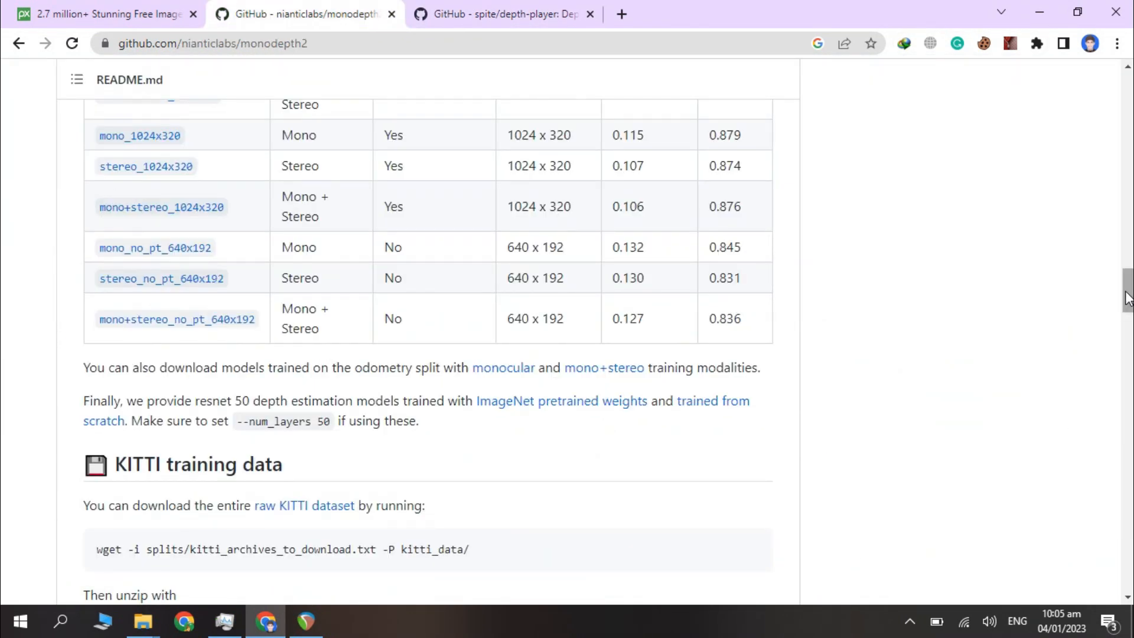
drag(1128, 297, 1123, 107)
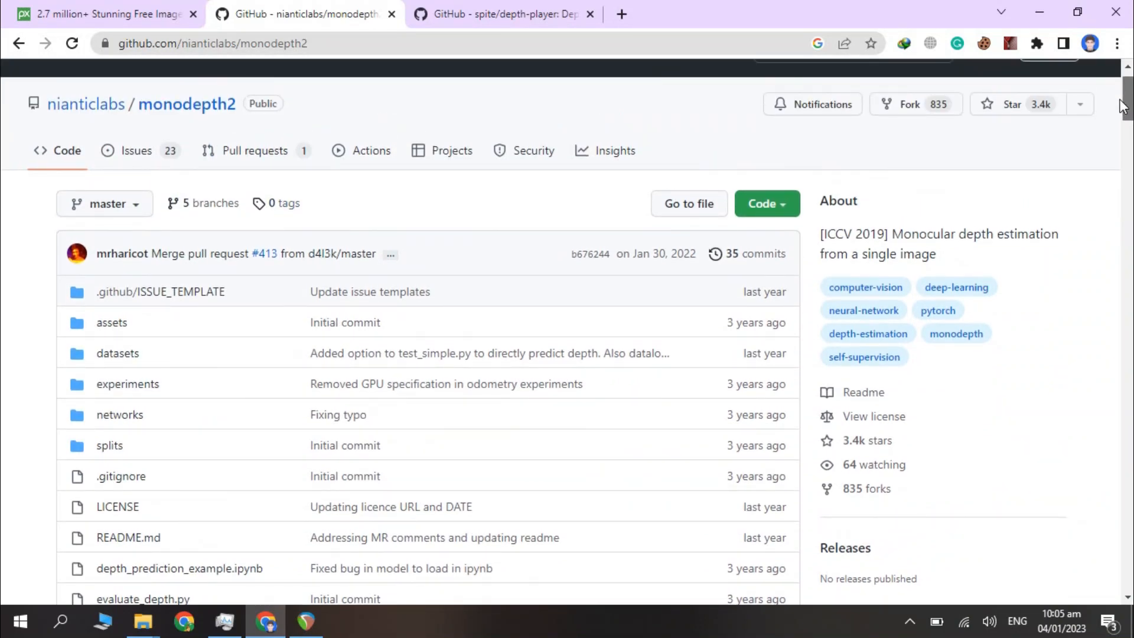
drag(1122, 107, 1106, 229)
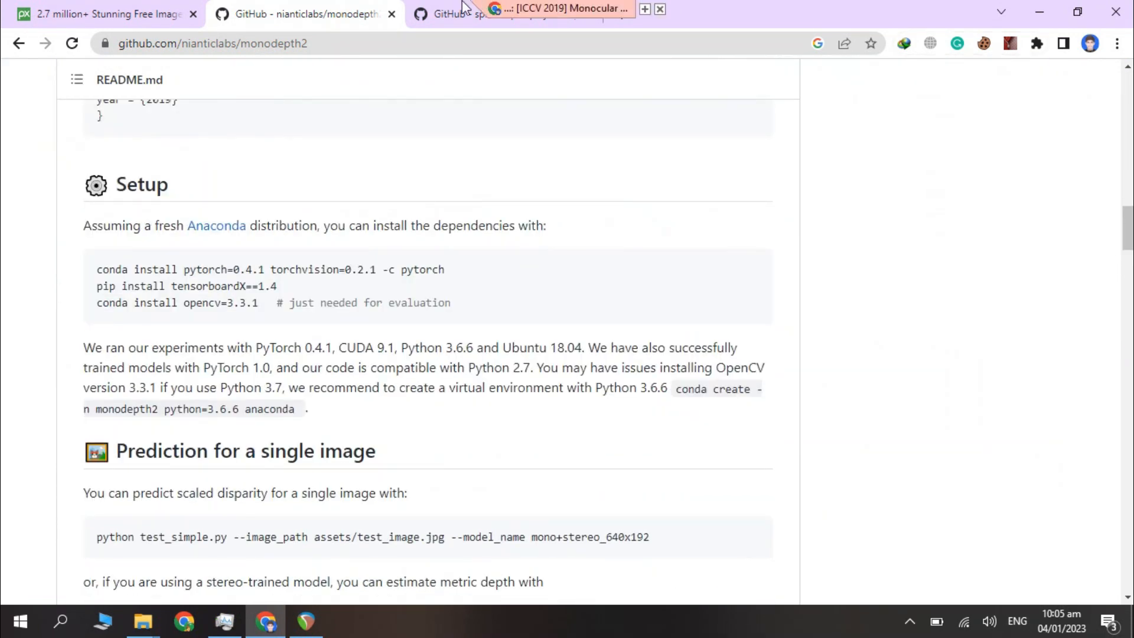
click(473, 12)
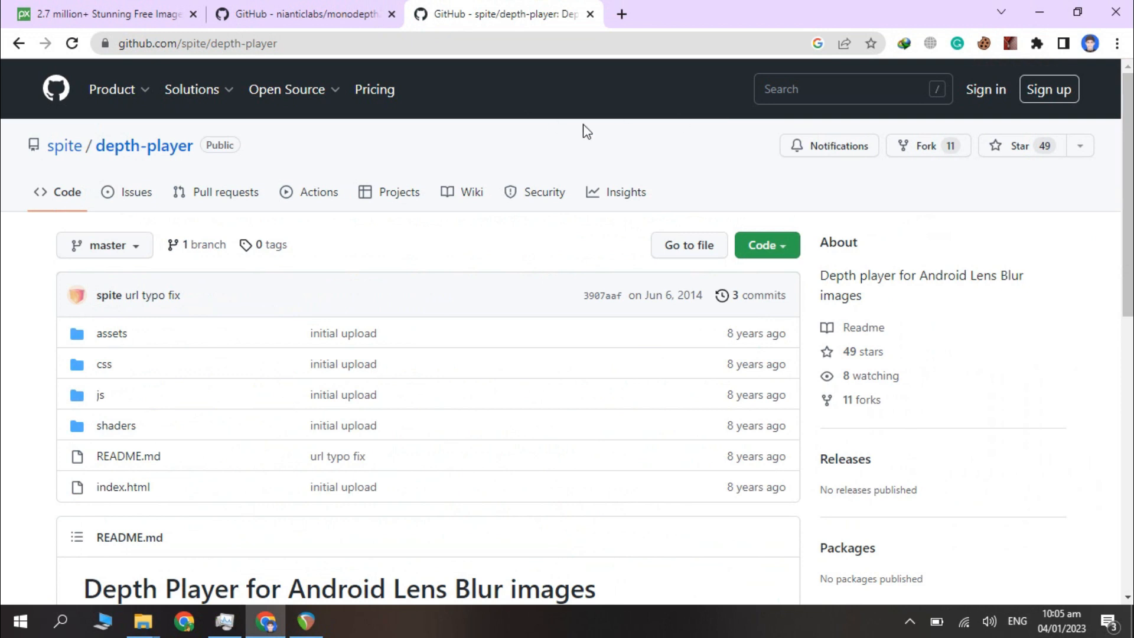
click(352, 5)
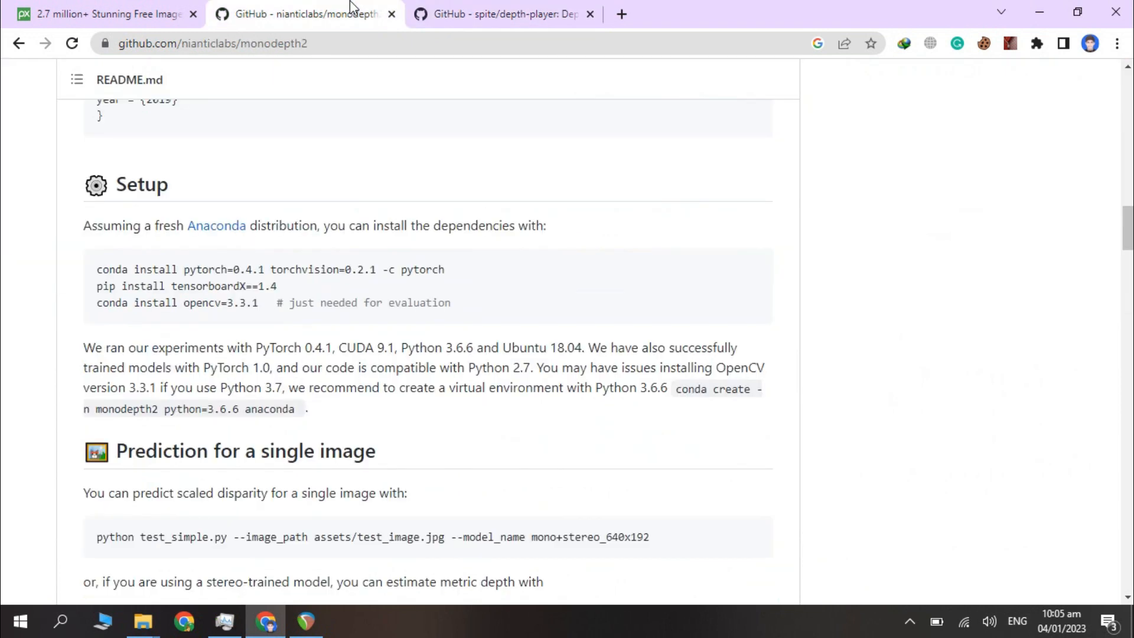
drag(1127, 243, 1119, 106)
Browse the Pixabay home page and open the sunrise windmills and snow winter tree photos in new tabs
click(132, 7)
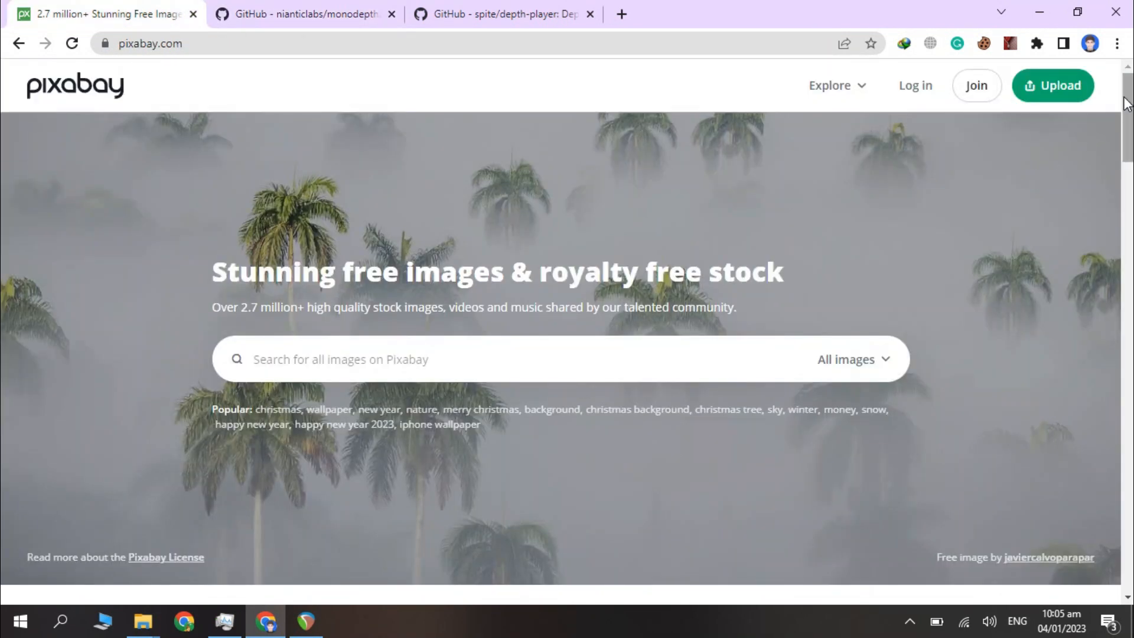
drag(1128, 104, 1112, 198)
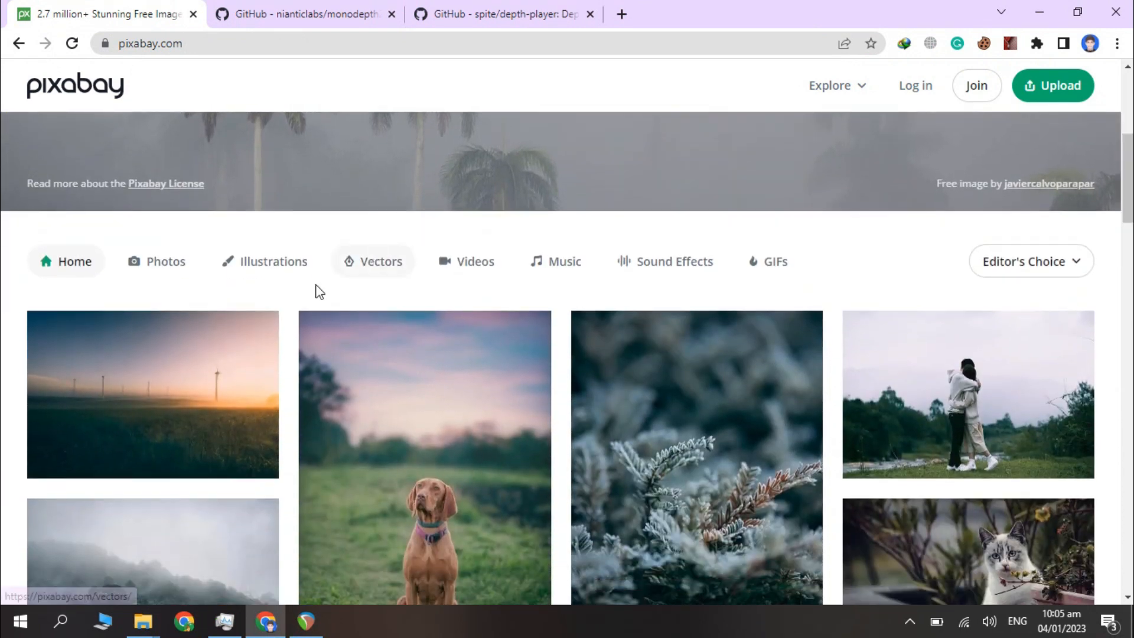
middle_click(148, 385)
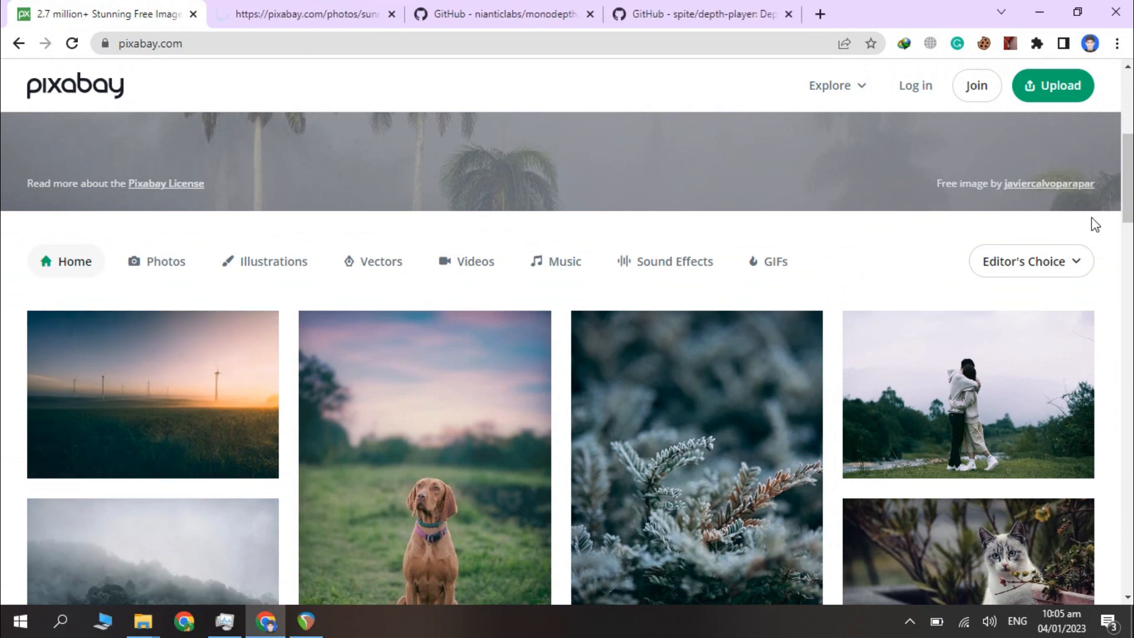
drag(1125, 186, 1099, 307)
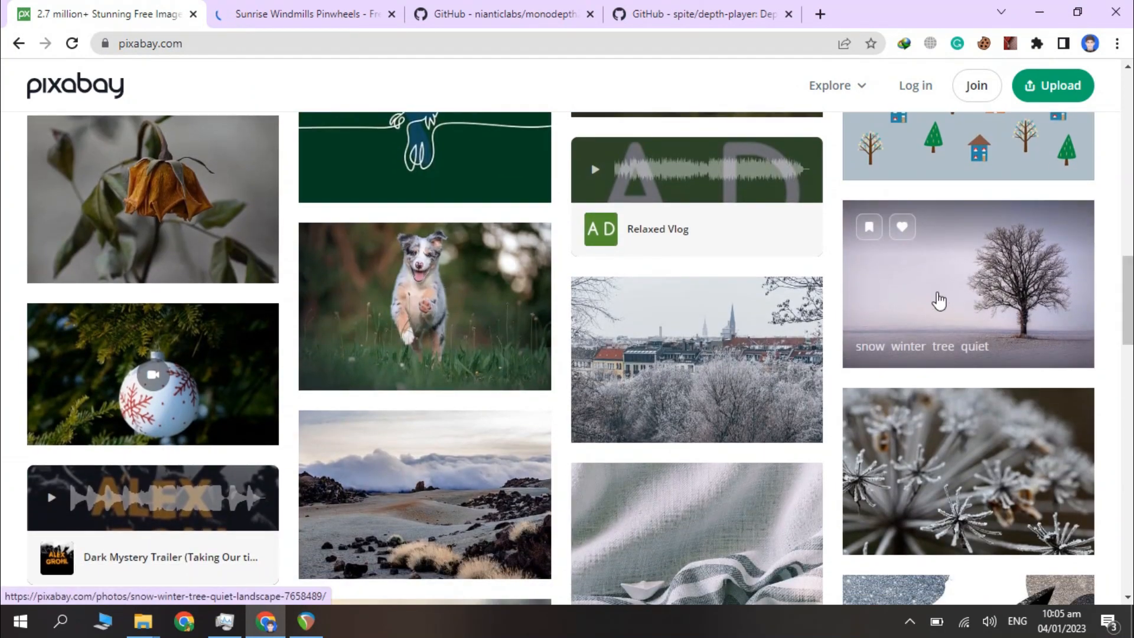
middle_click(936, 295)
Download the sunrise windmills photo from Pixabay as a 640×426 JPG, dismissing the Google sign-in offer
click(297, 8)
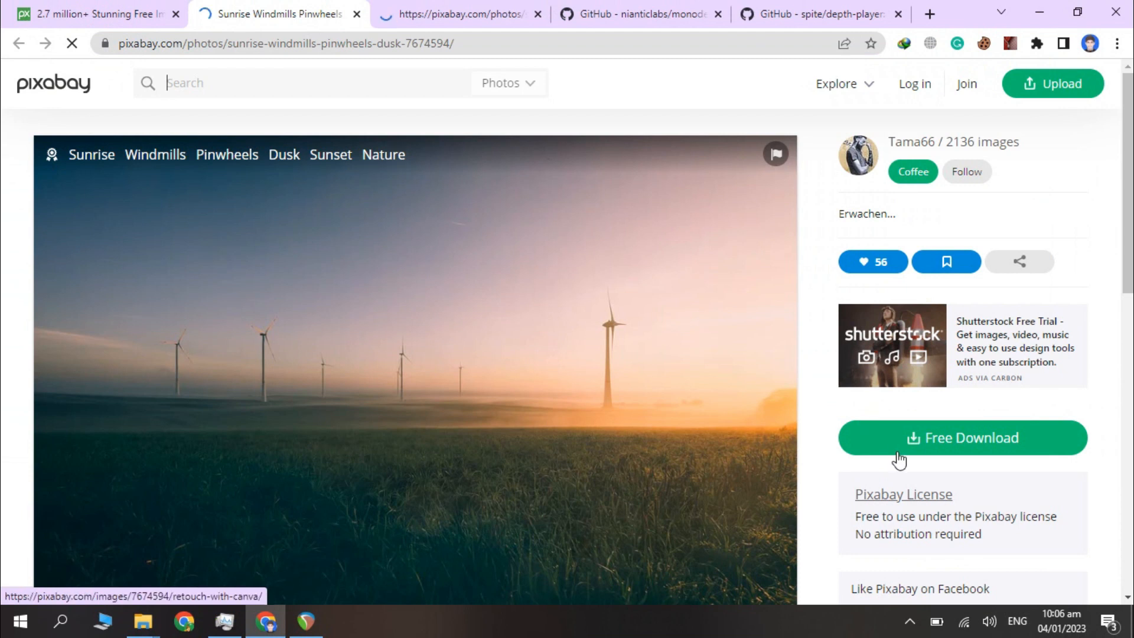
drag(1126, 115, 1127, 131)
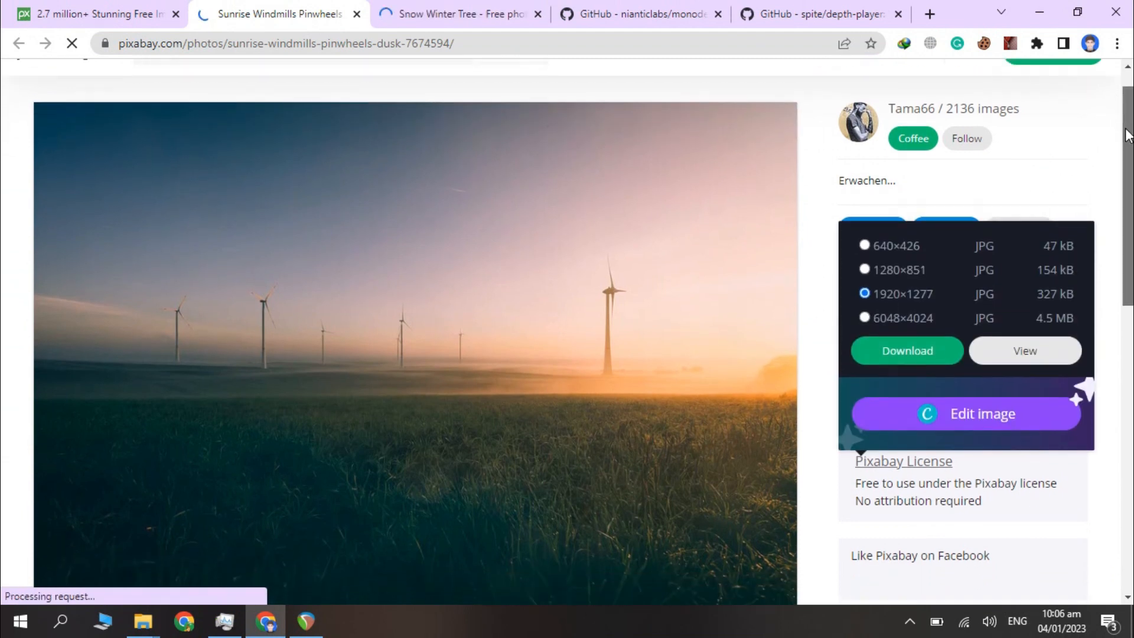
click(866, 241)
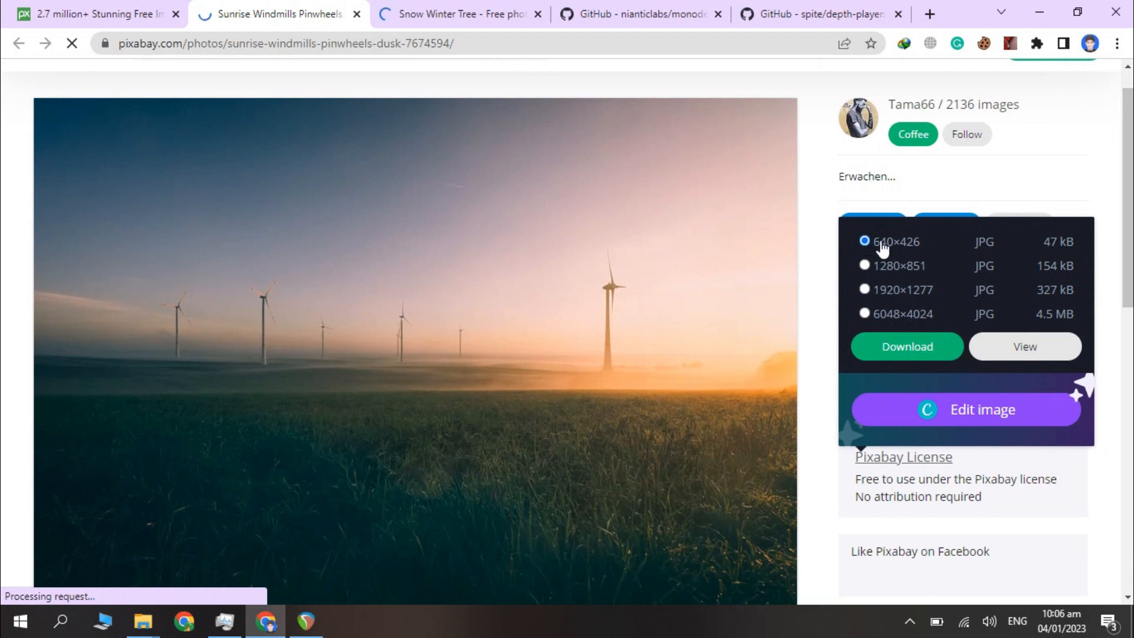
click(679, 15)
drag(1128, 97, 1113, 278)
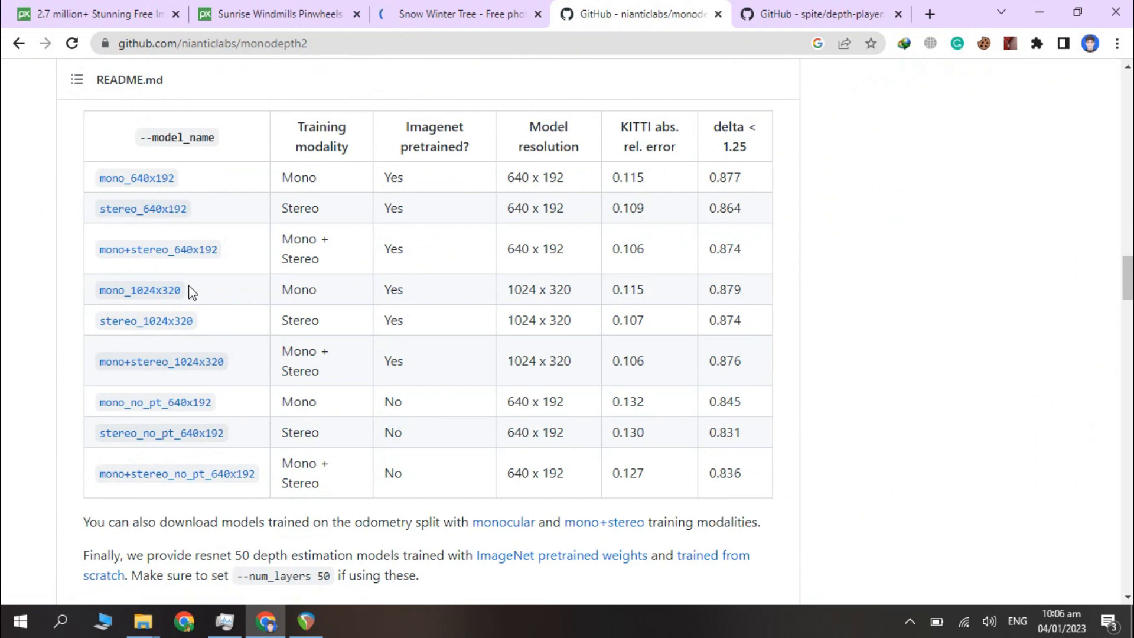
click(439, 7)
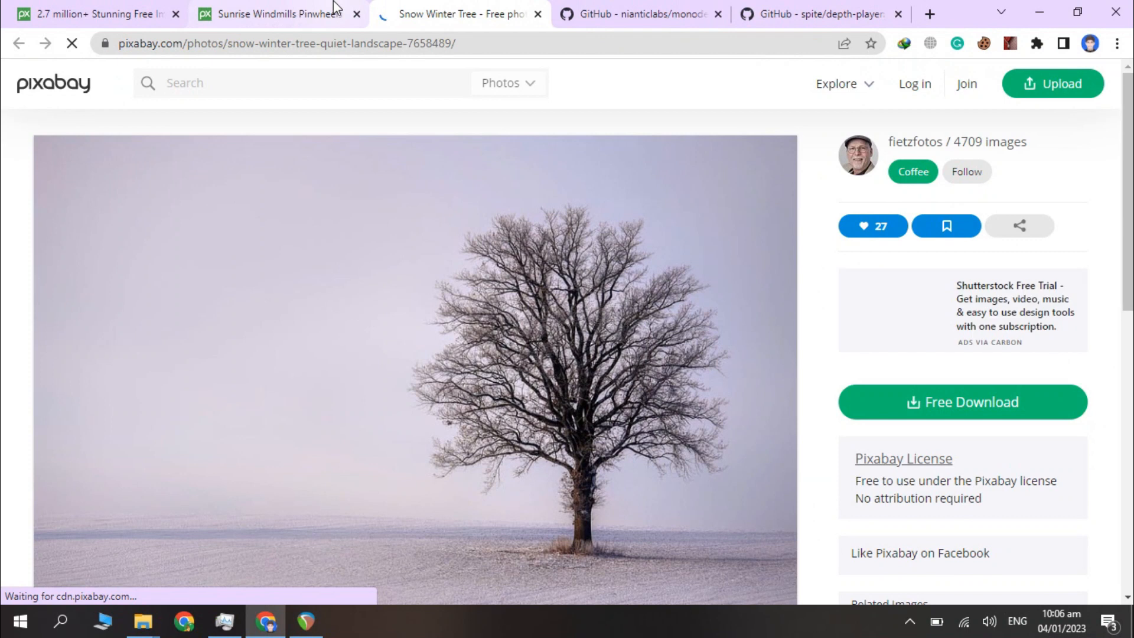
click(333, 9)
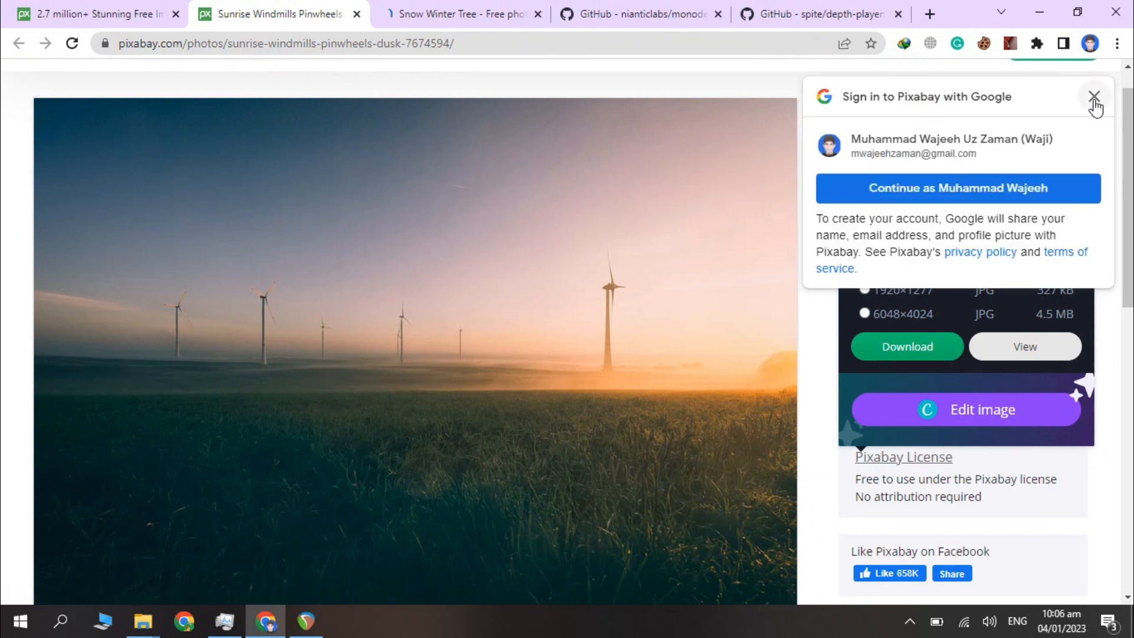
click(1093, 96)
click(915, 343)
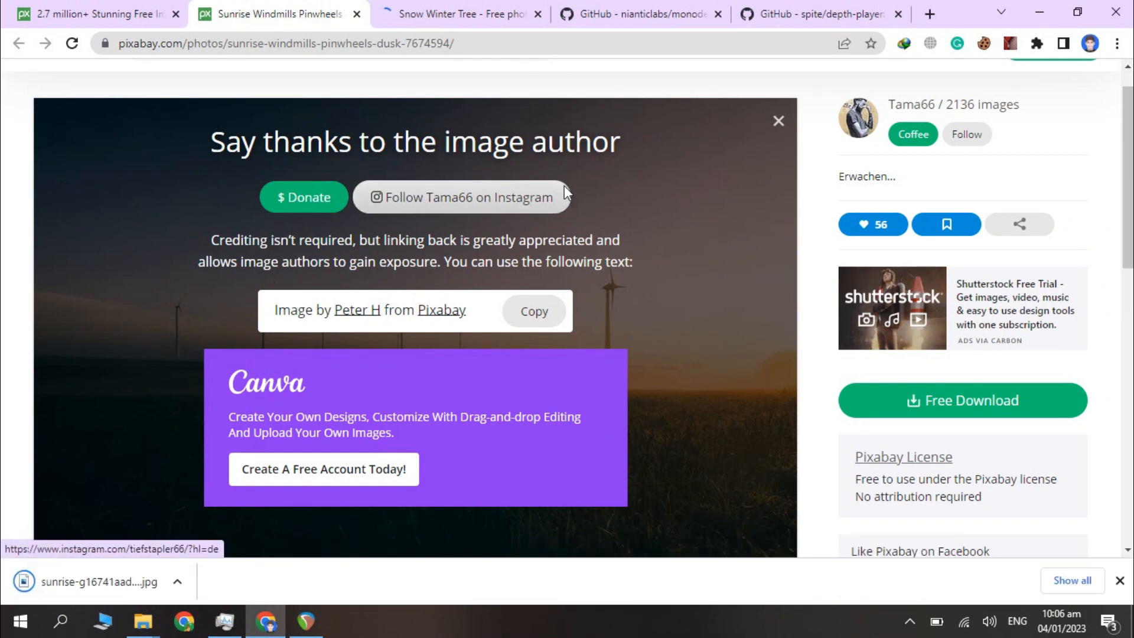
Download the snow winter tree photo from Pixabay as a JPG
click(468, 2)
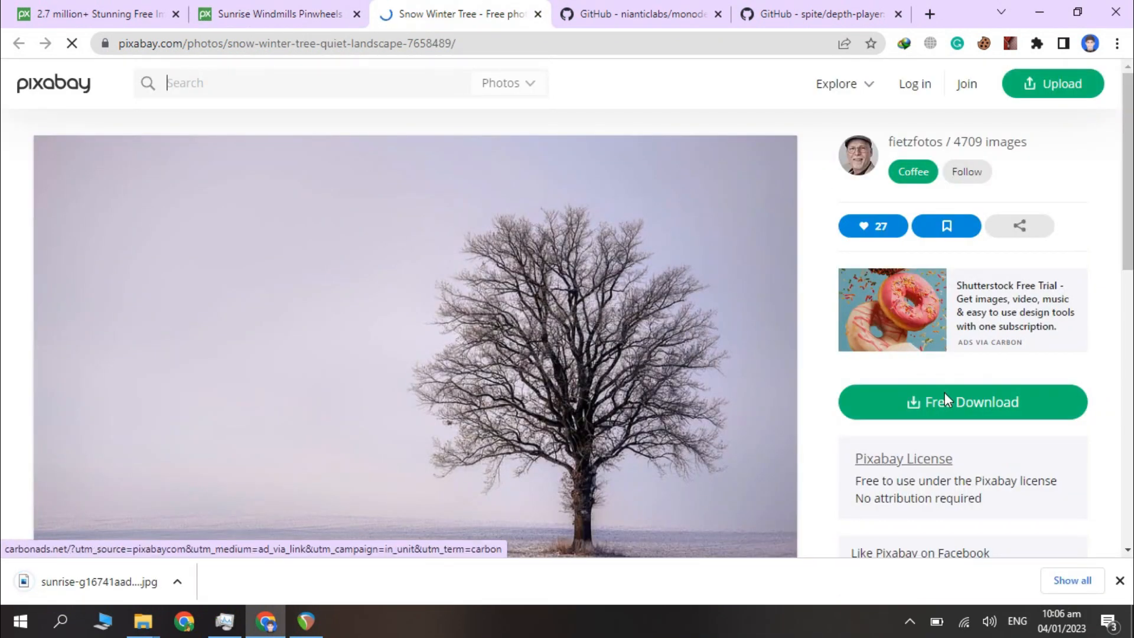
click(937, 404)
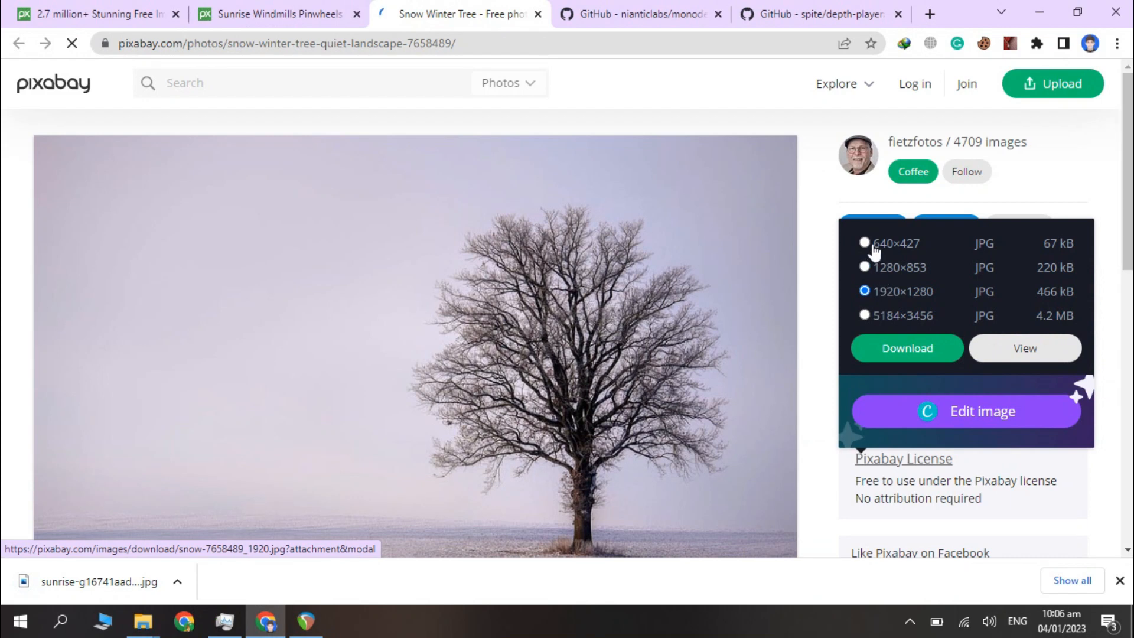
click(869, 355)
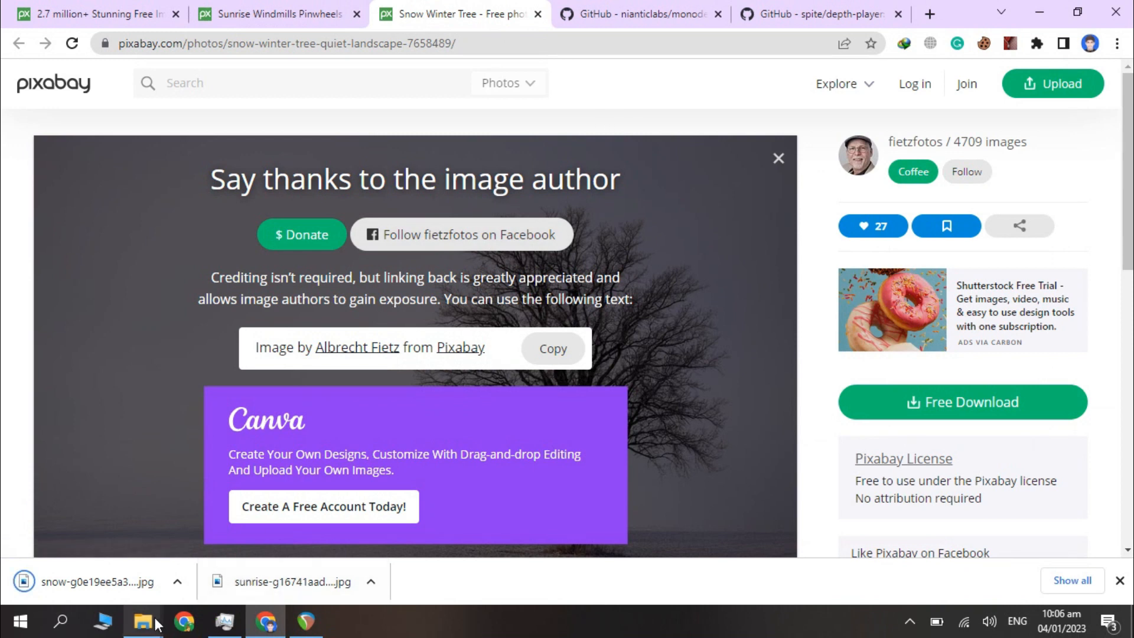
Switch to File Explorer and inspect the MonoDepth project folder, its models folder and the mono_640x192 subfolder
mouse_move(143, 622)
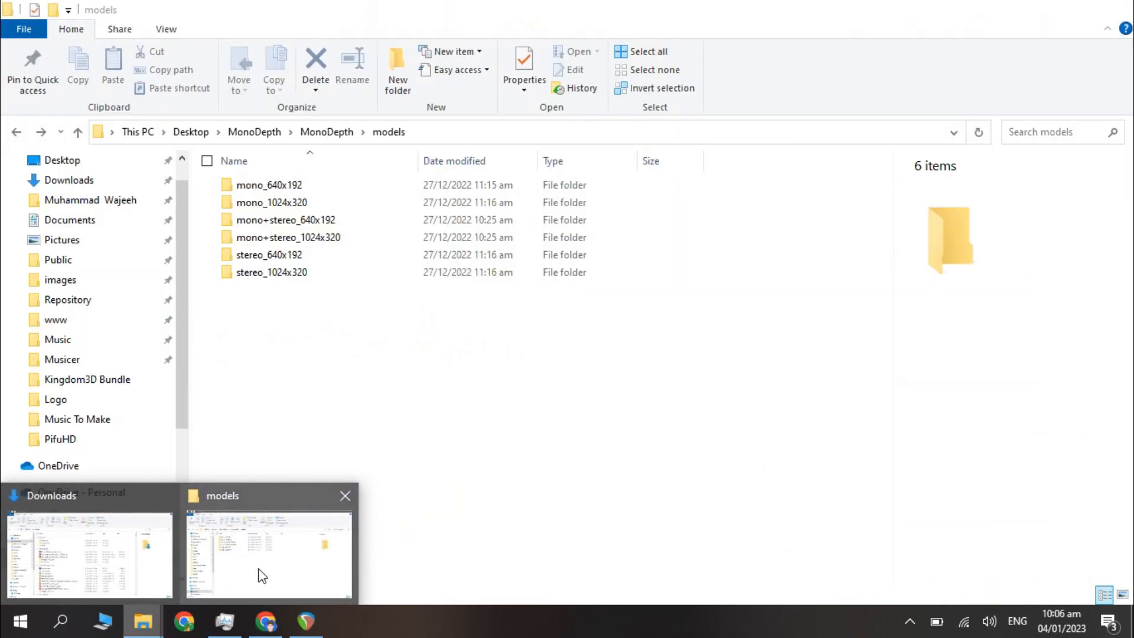
click(258, 576)
click(328, 132)
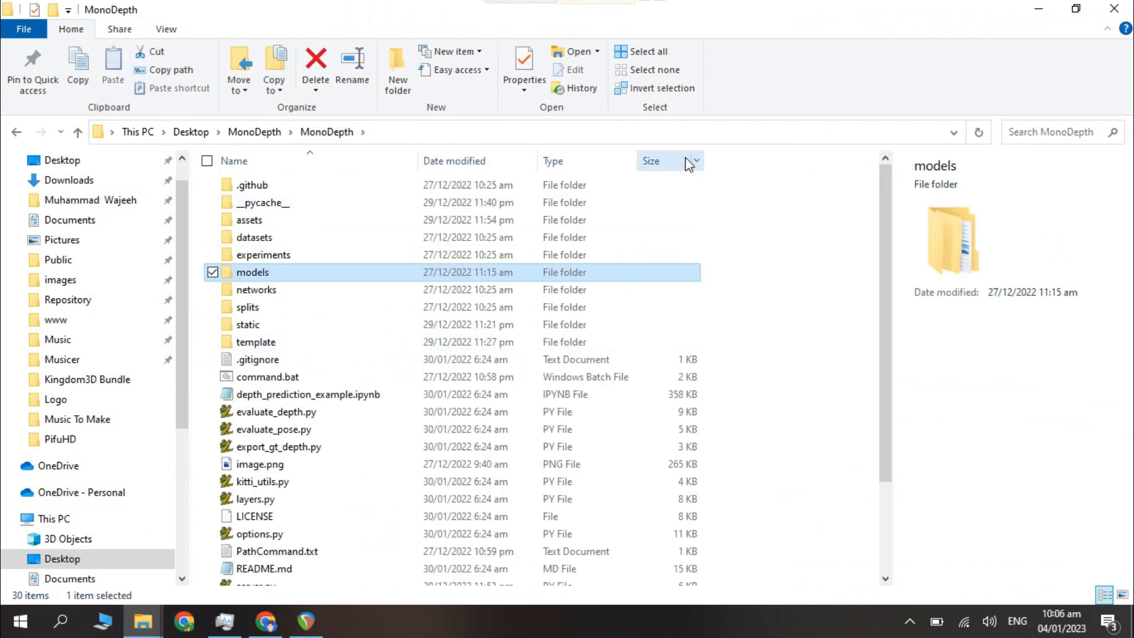
drag(884, 221, 853, 189)
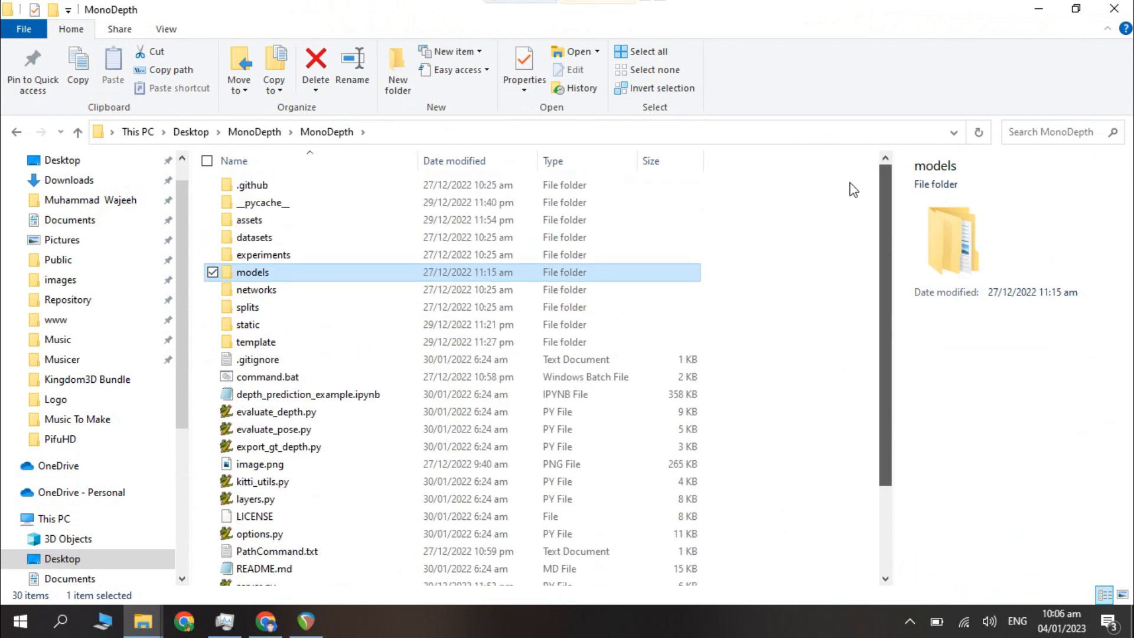
double_click(322, 277)
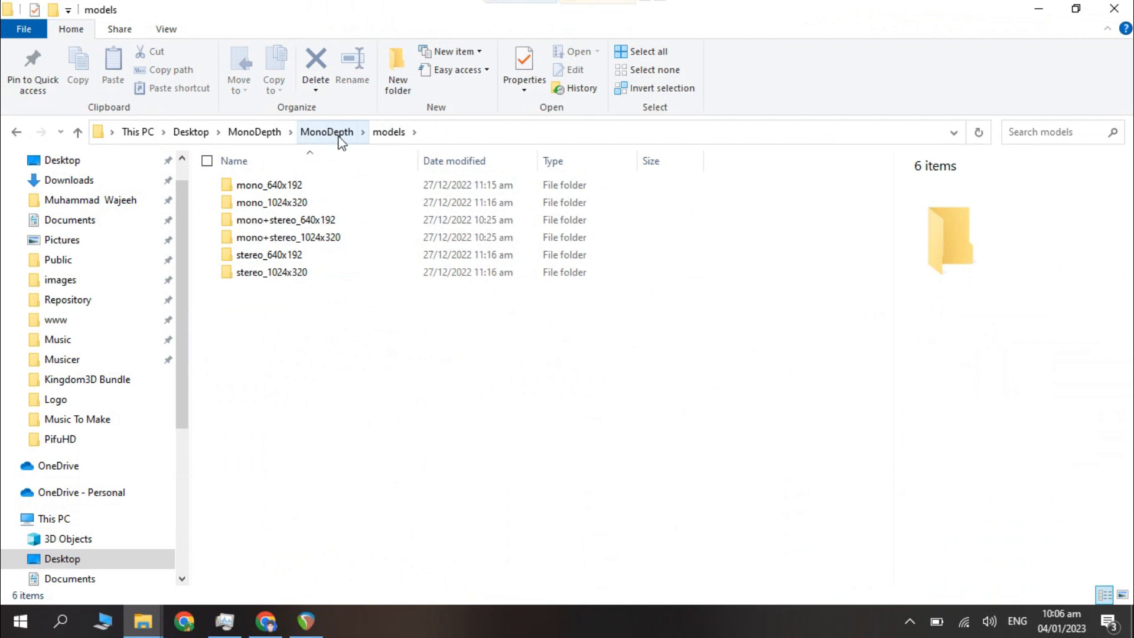
double_click(264, 187)
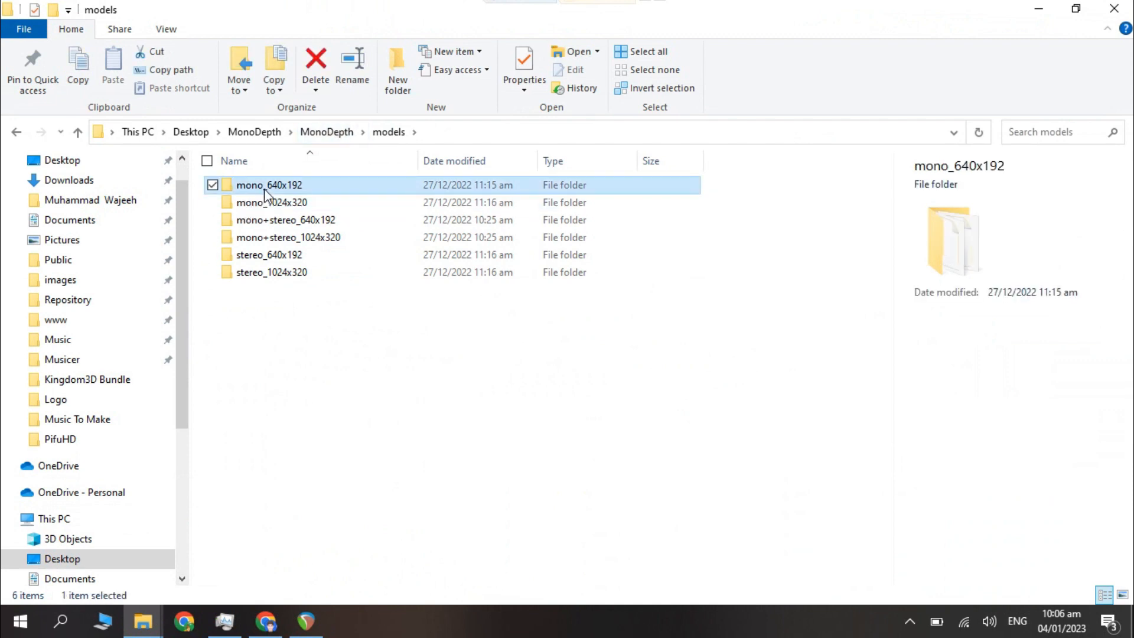
key(alt+Up)
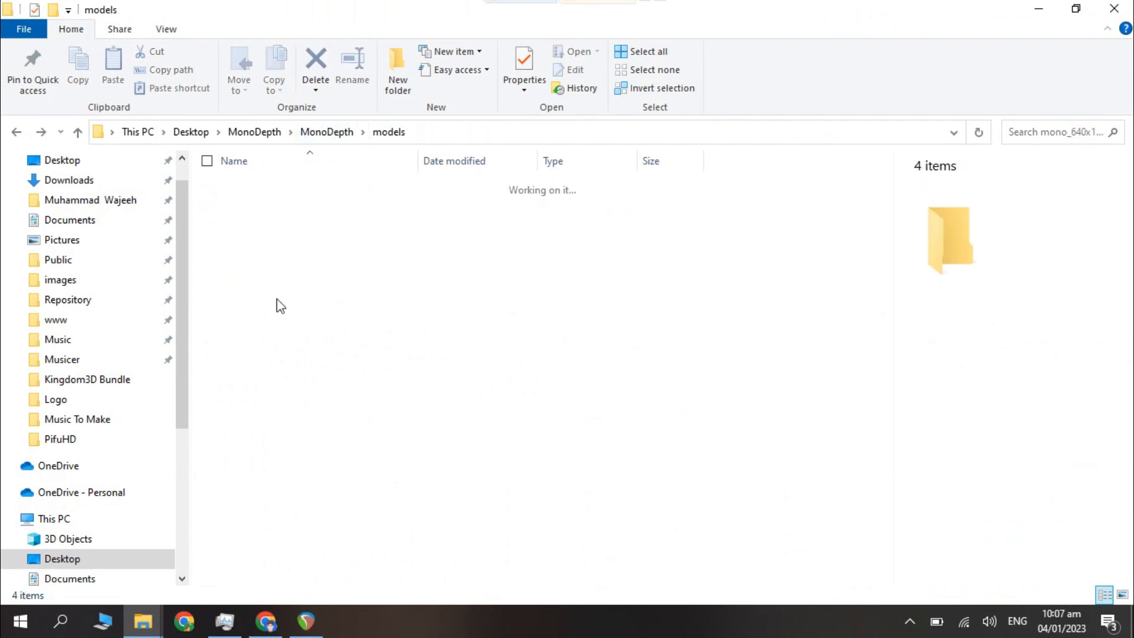
Switch to Chrome to check the monodepth2 README's pretrained model table against the local models folder in File Explorer
click(266, 621)
click(586, 14)
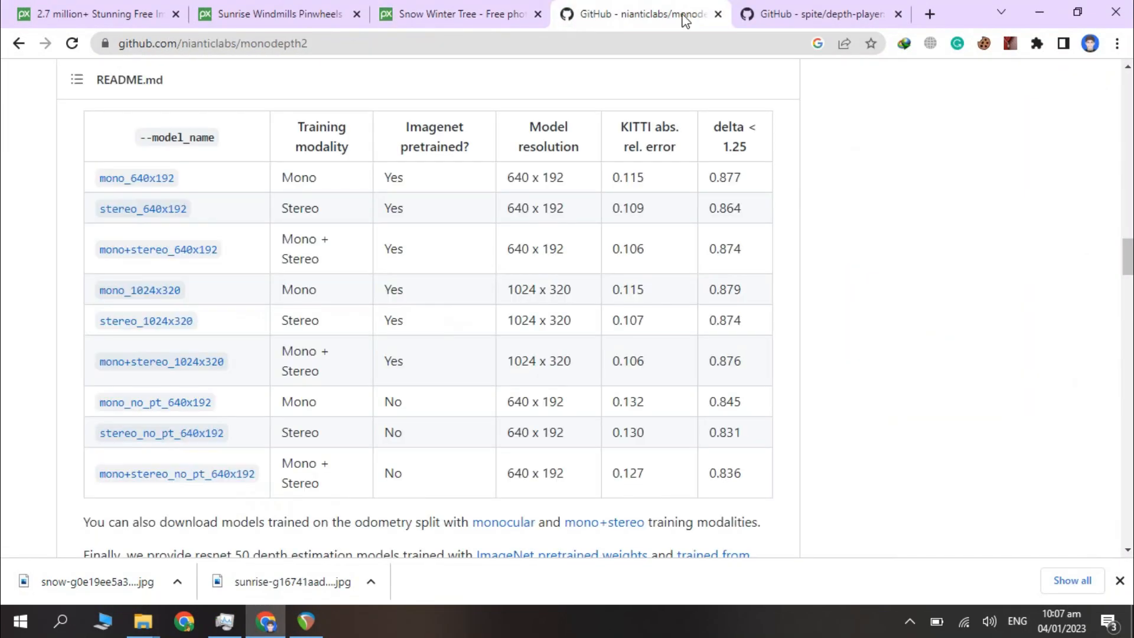
scroll(1128, 272, up, 1)
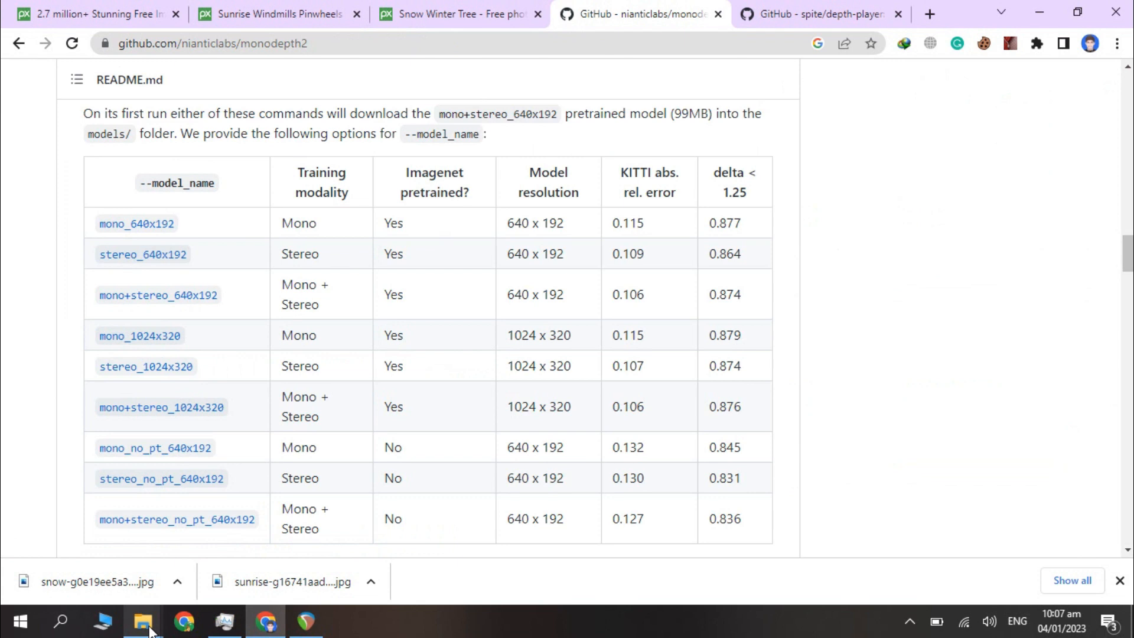
mouse_move(143, 621)
click(269, 555)
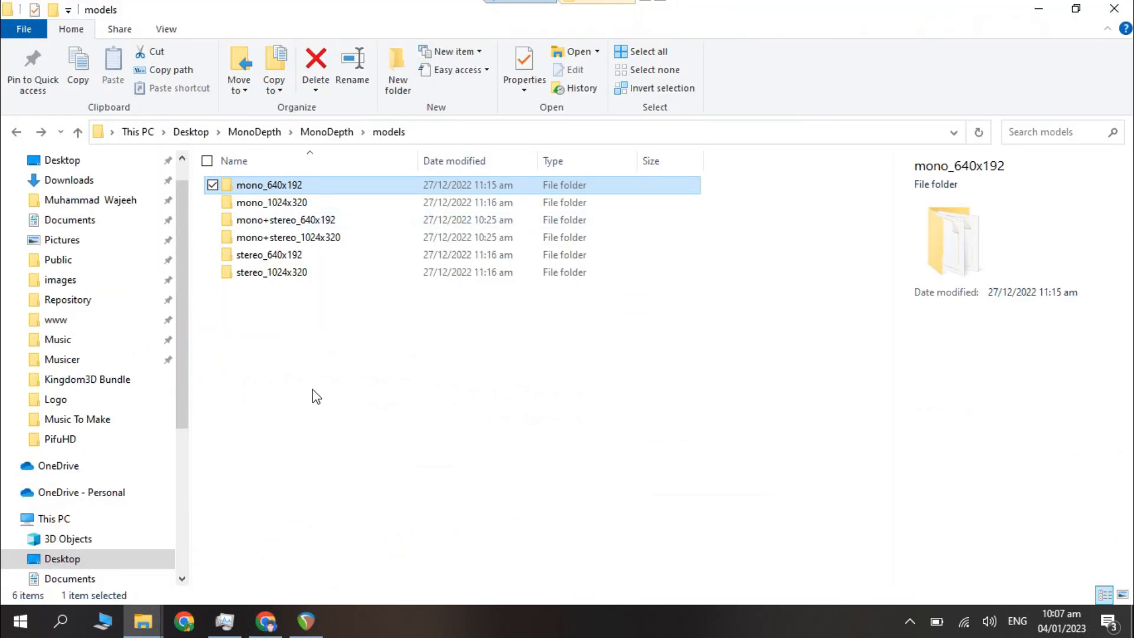
Go up to the MonoDepth project folder, look through its scripts and select depth_prediction_example.ipynb
key(alt+Up)
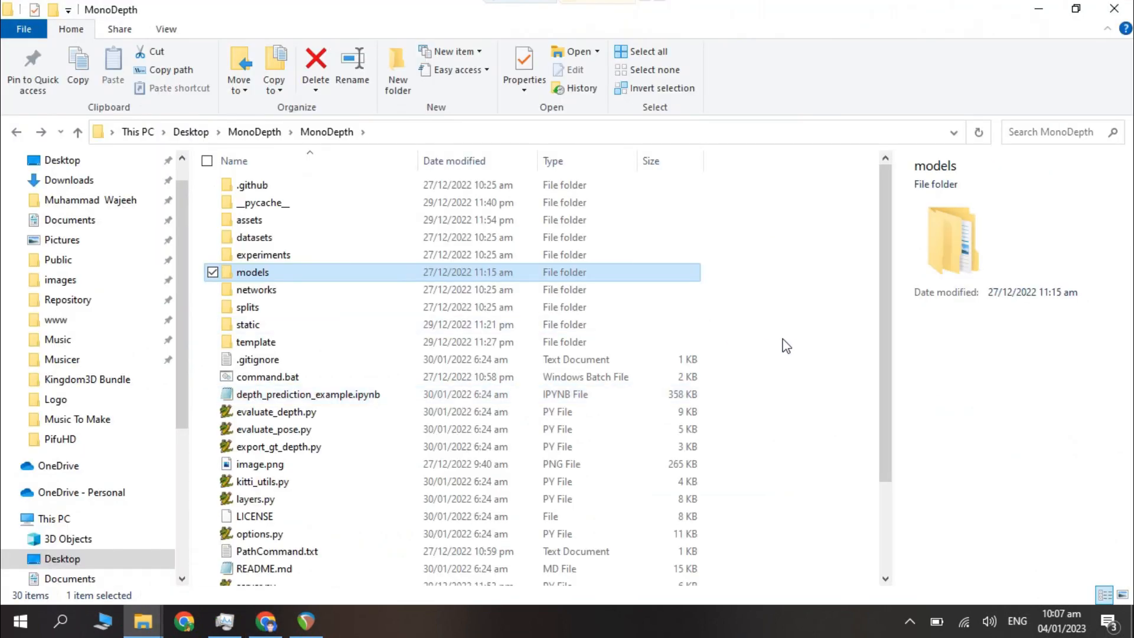
click(792, 346)
drag(888, 212, 875, 313)
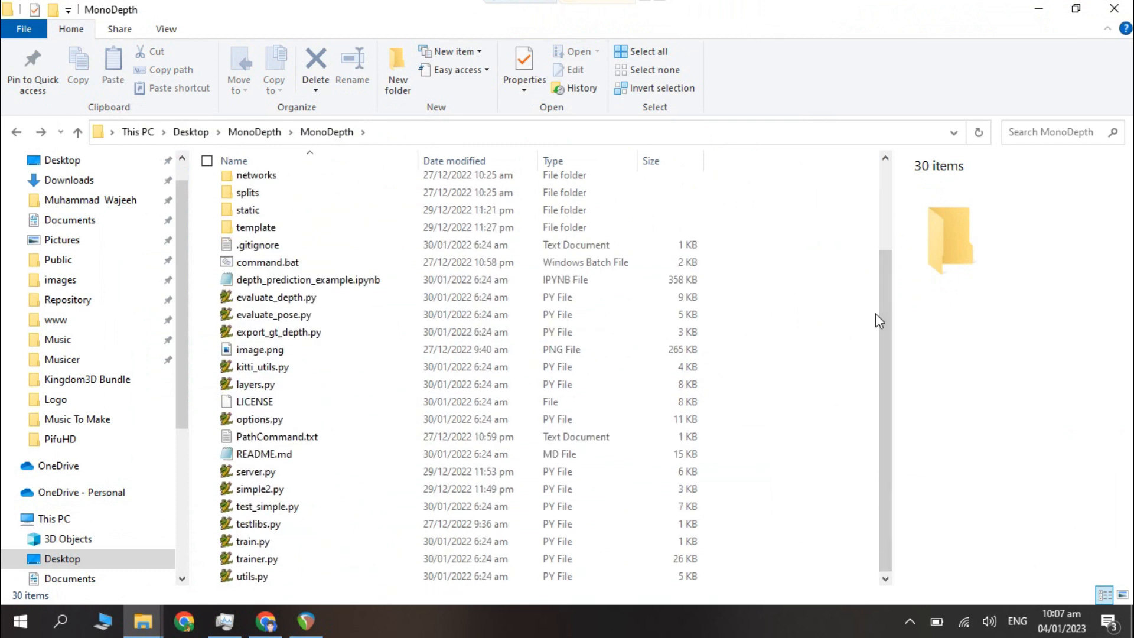
click(272, 278)
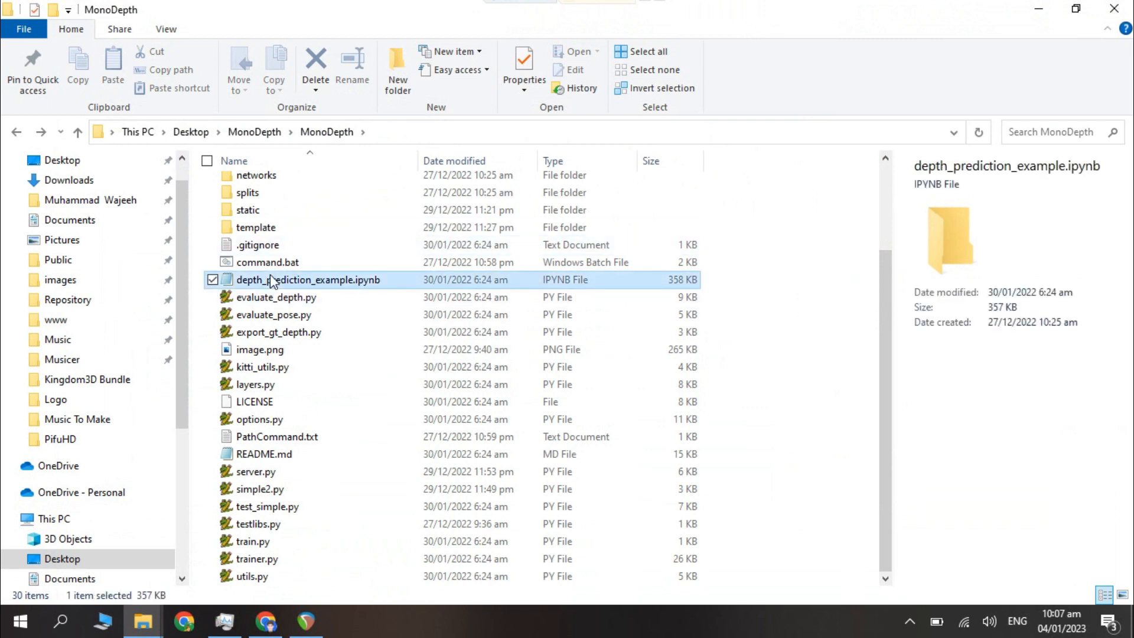
Open command.bat from the MonoDepth folder in Notepad and read its test_simple.py command lines
click(262, 262)
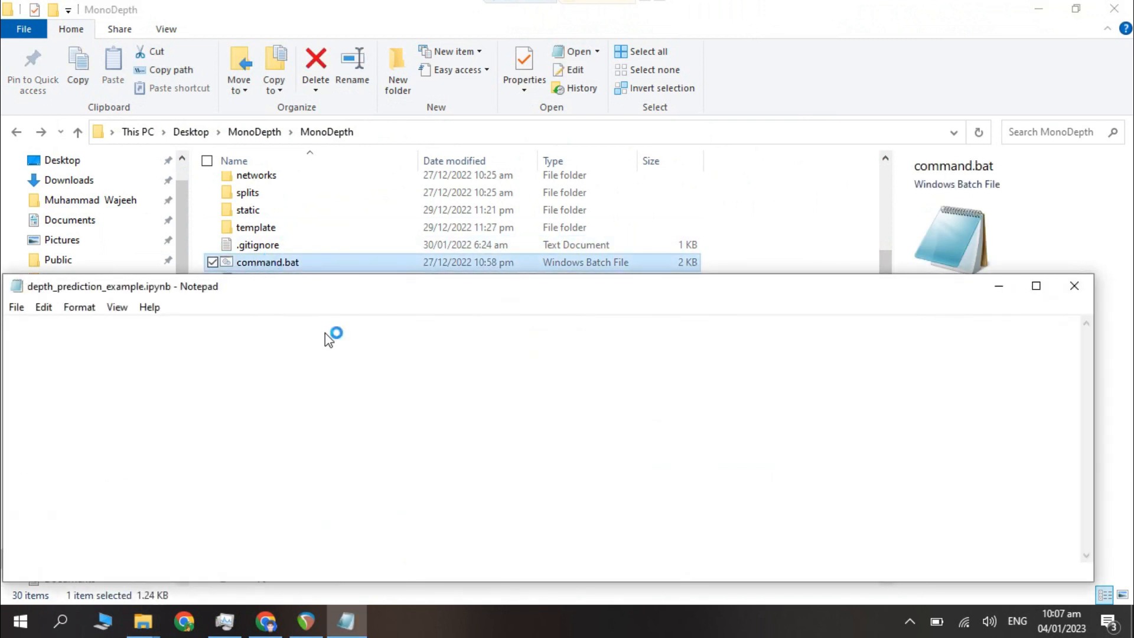
drag(325, 332, 327, 377)
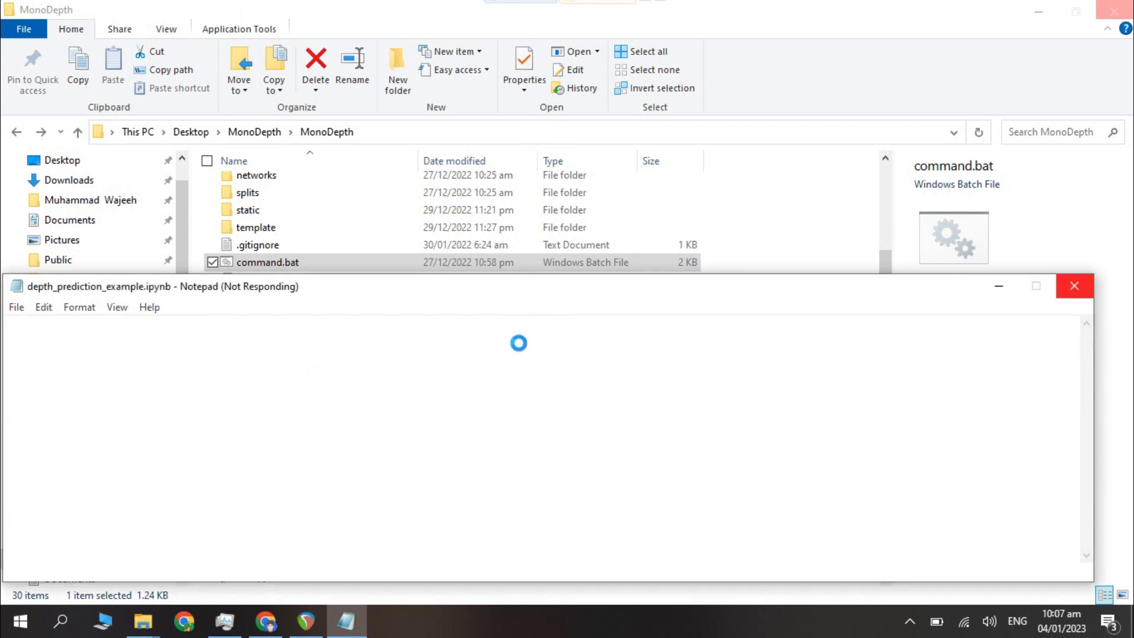
key(alt+Tab)
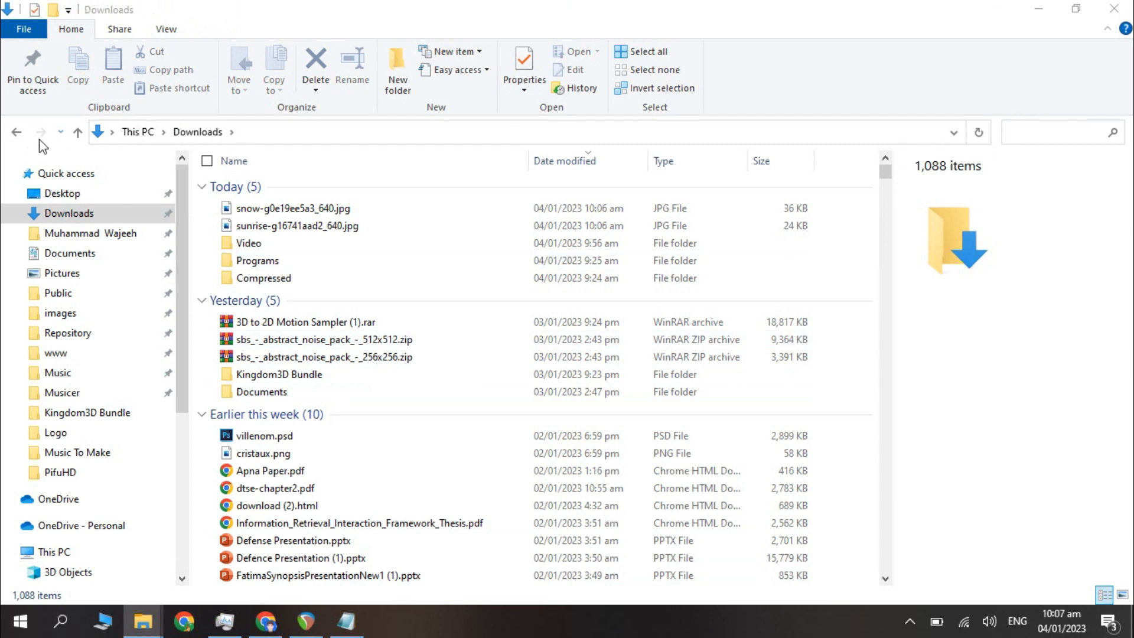
key(alt+Left)
click(349, 622)
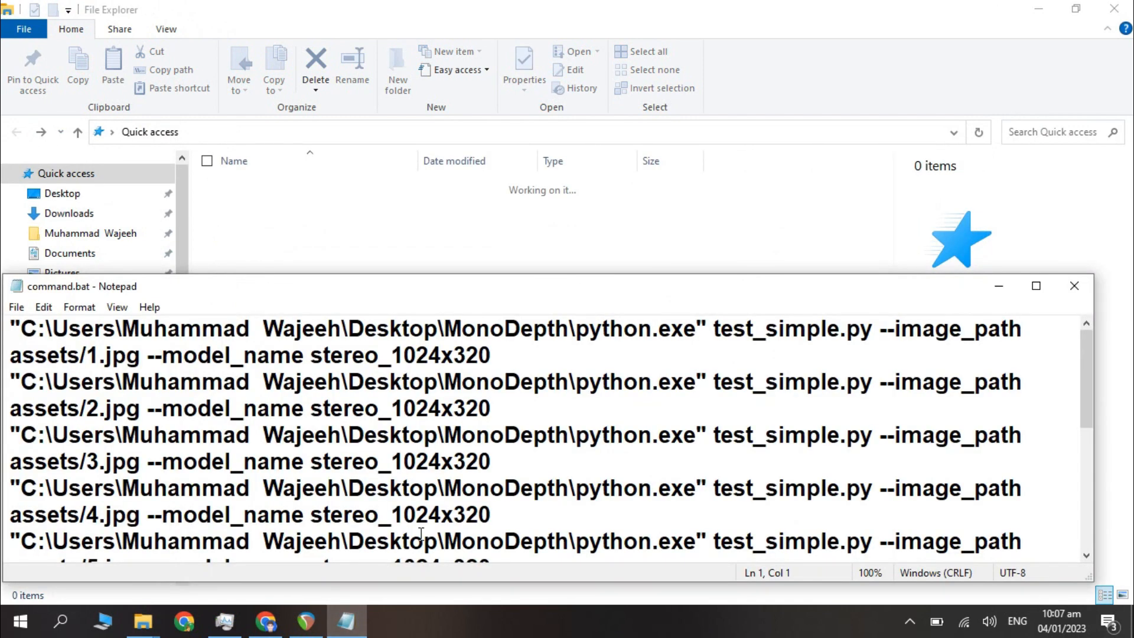
click(440, 519)
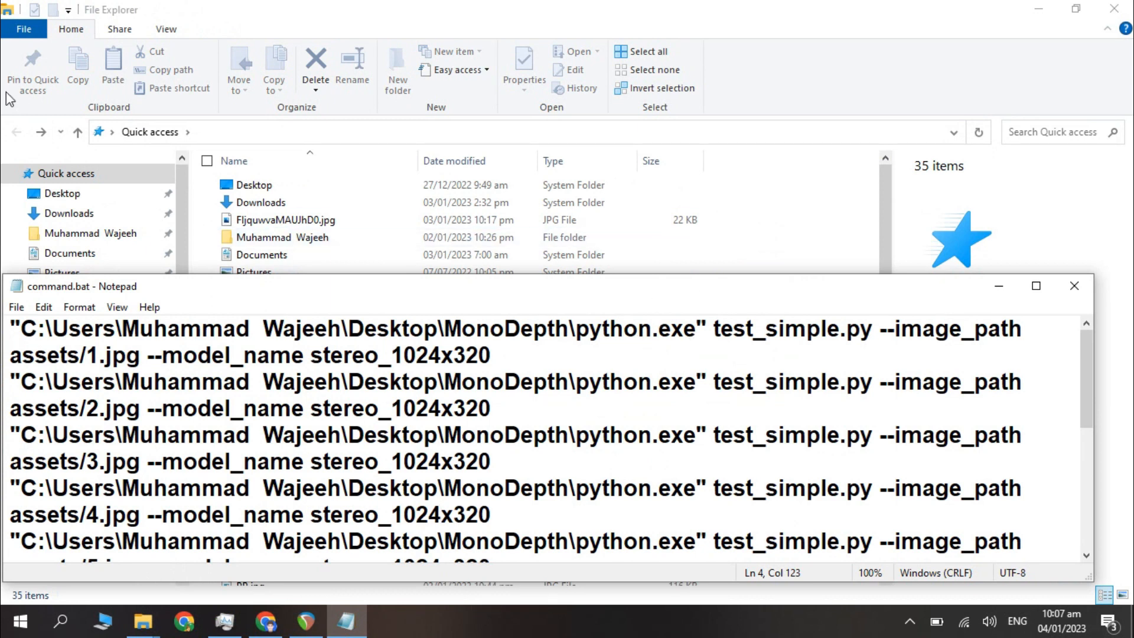
Switch back to File Explorer and bring up the window showing the inner MonoDepth project folder
click(214, 8)
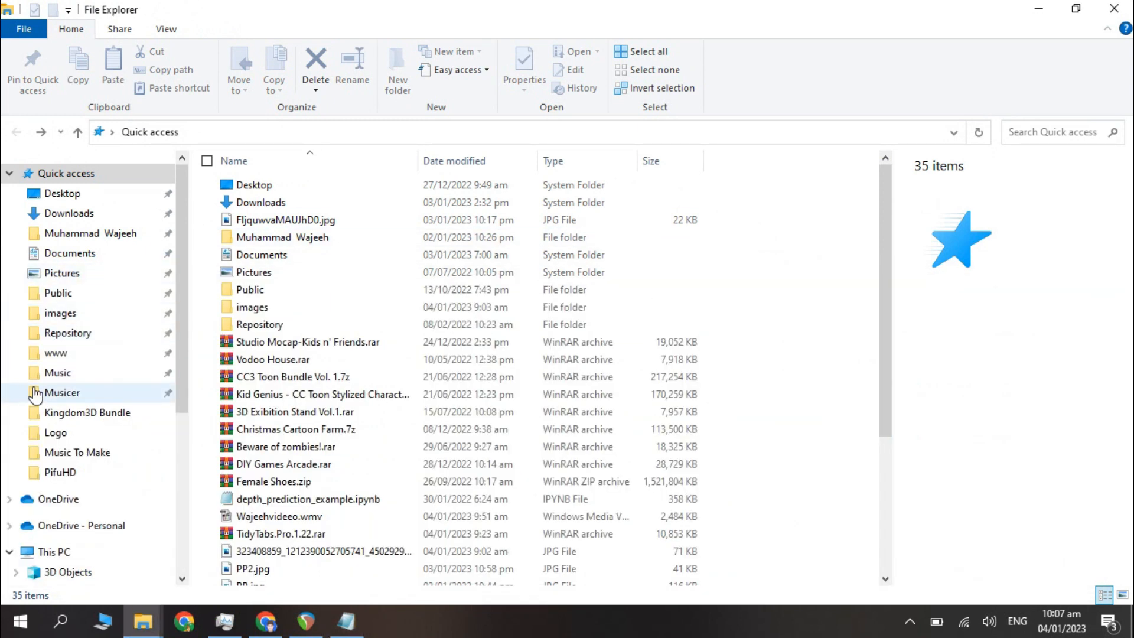
click(68, 213)
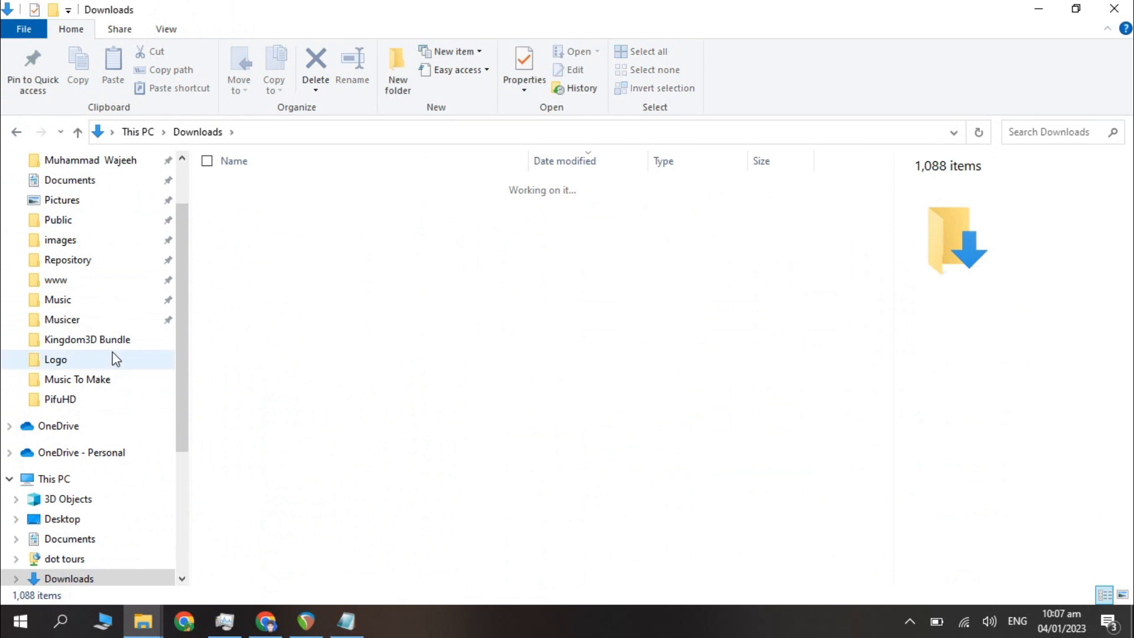
mouse_move(163, 629)
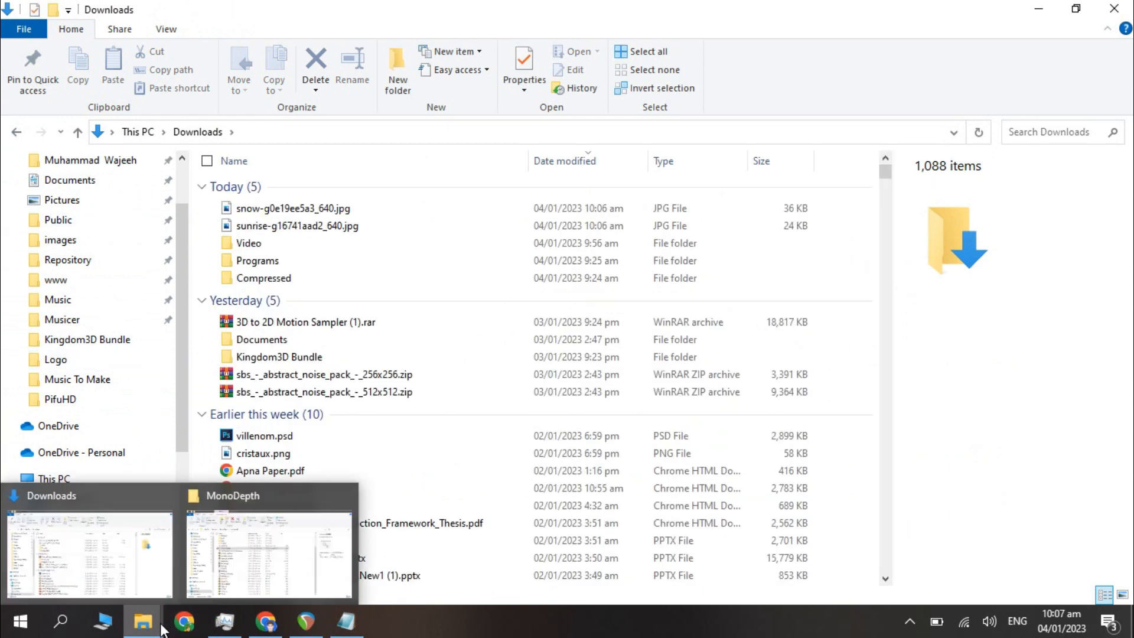
click(269, 555)
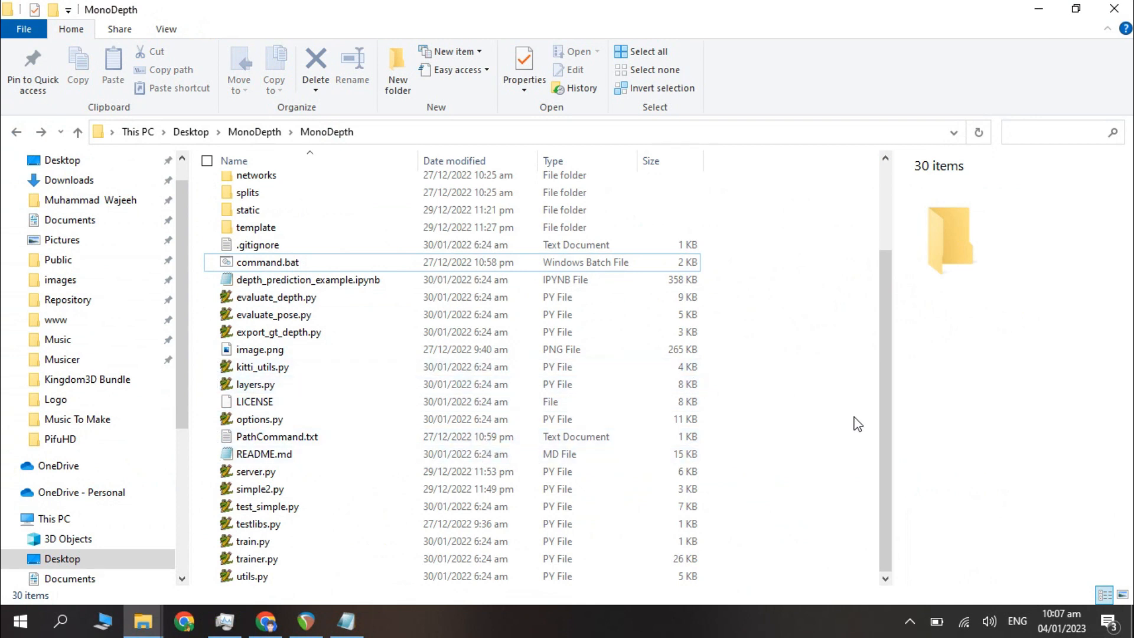
mouse_move(884, 437)
mouse_down()
mouse_move(885, 409)
mouse_move(884, 437)
mouse_up()
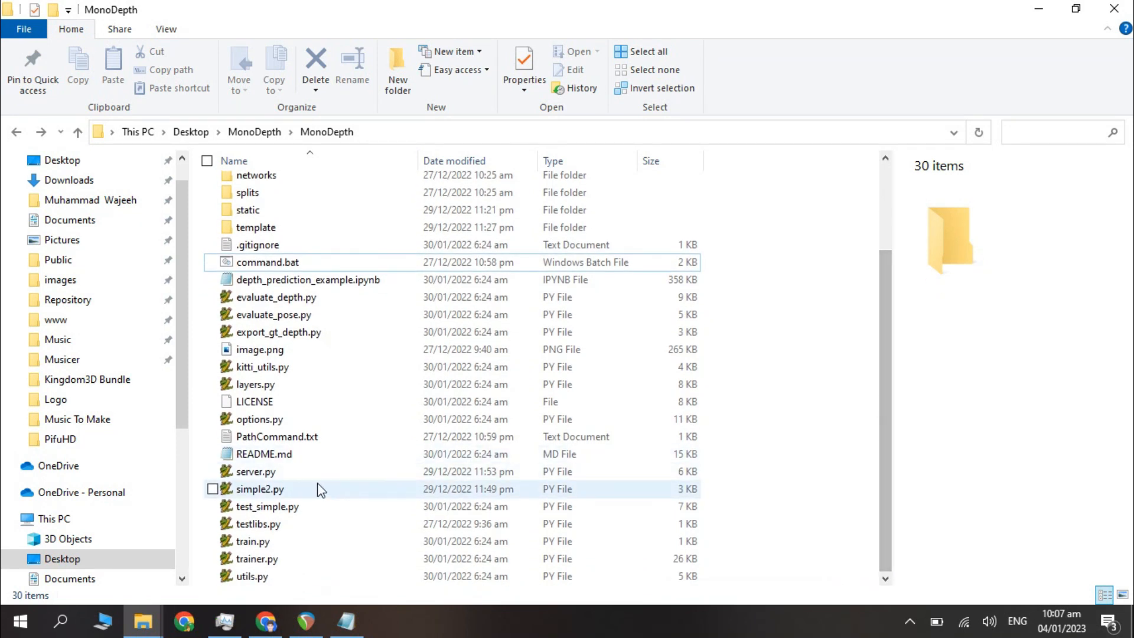
Open a Command Prompt in the inner MonoDepth project folder and move its window lower on the screen
click(471, 131)
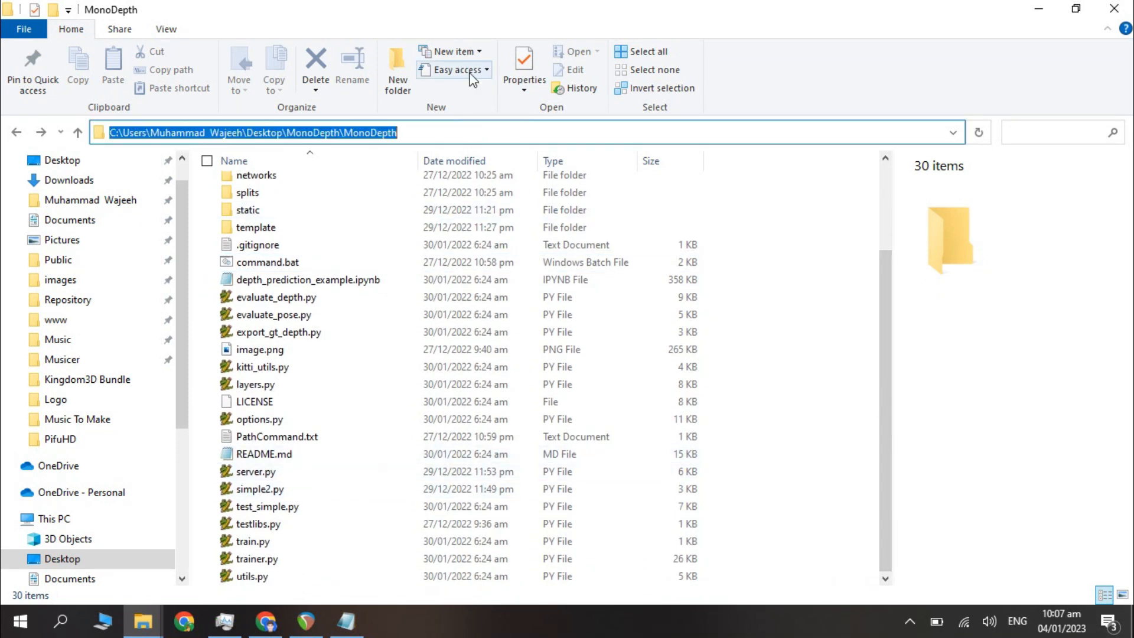
text(cmd)
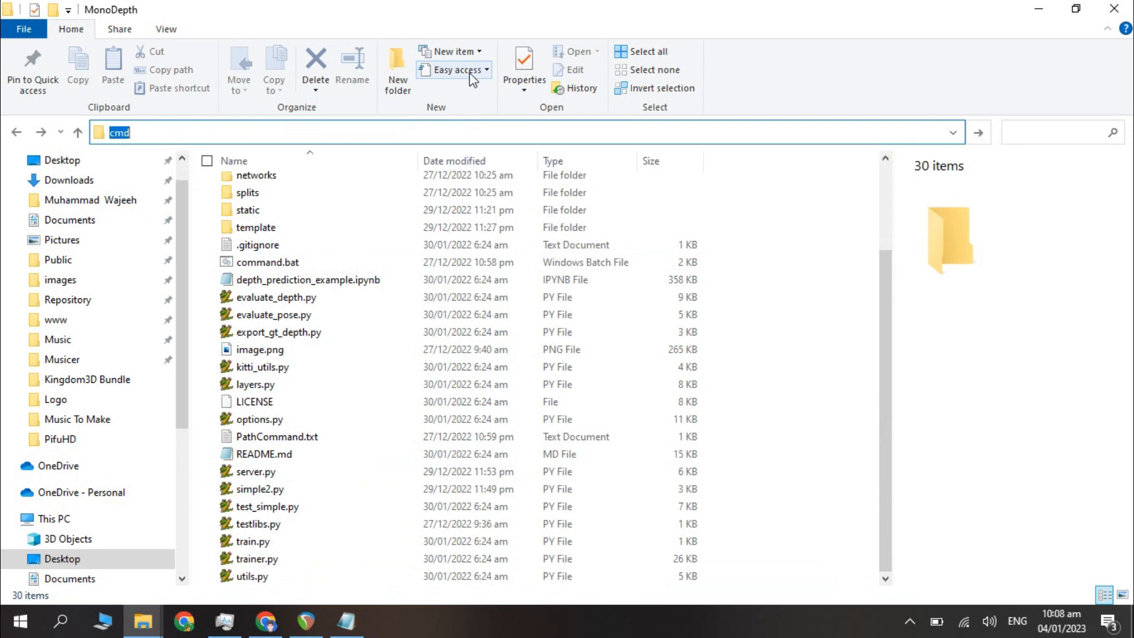
key(Return)
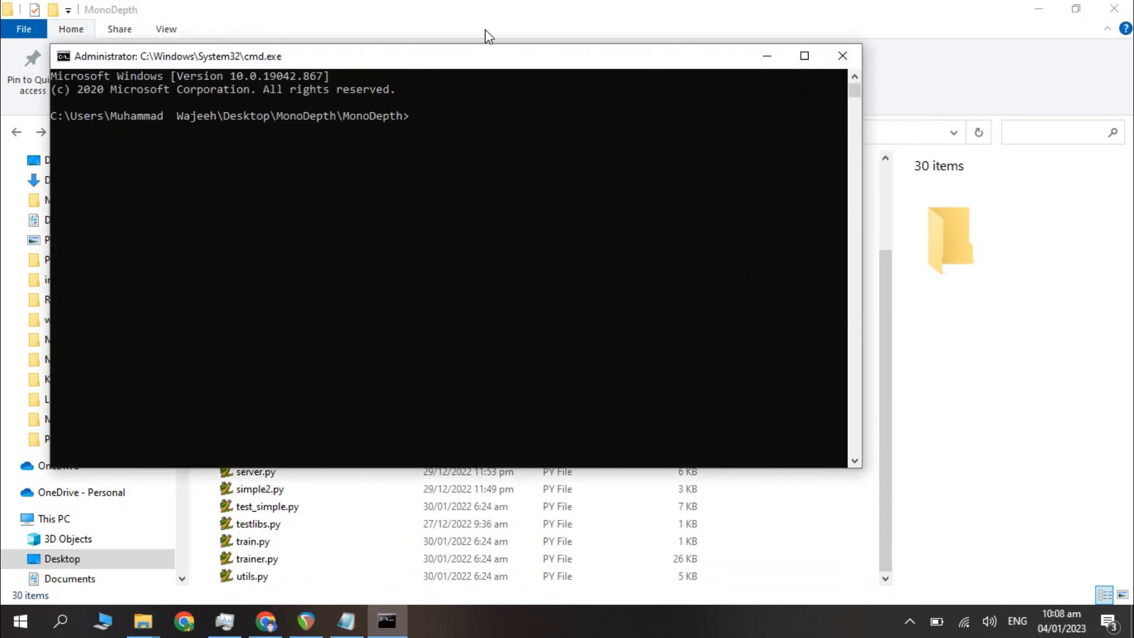
drag(486, 55, 484, 255)
Go up to the parent MonoDepth folder and extend its address path with \python.exe and a closing double quote
click(249, 131)
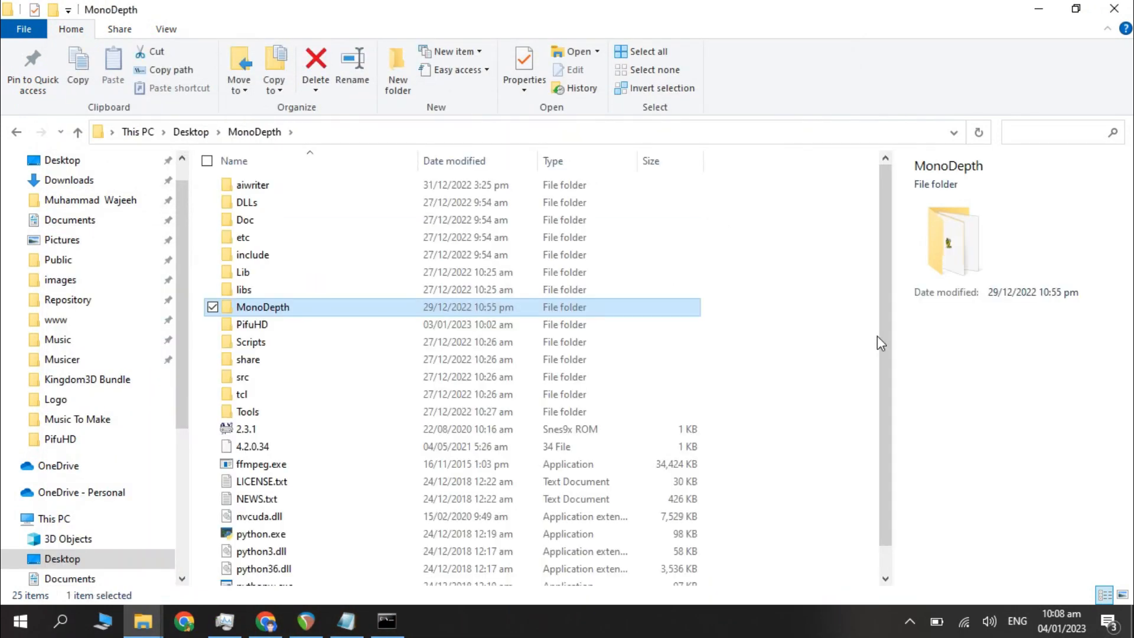
scroll(878, 338, down, 1)
click(851, 400)
click(555, 134)
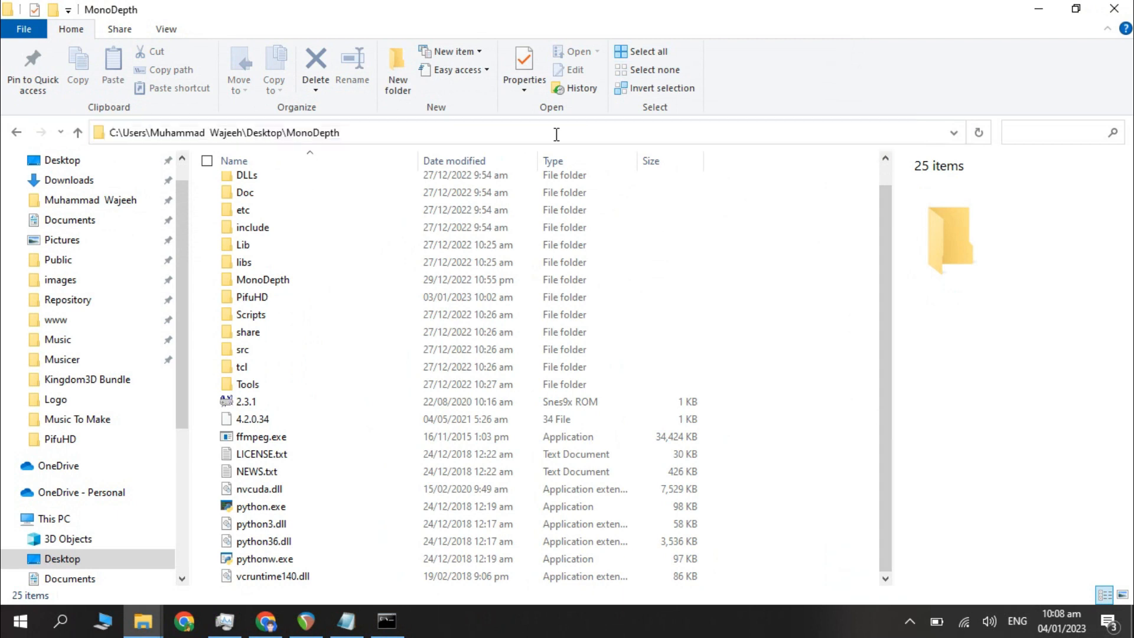
click(562, 132)
text(\)
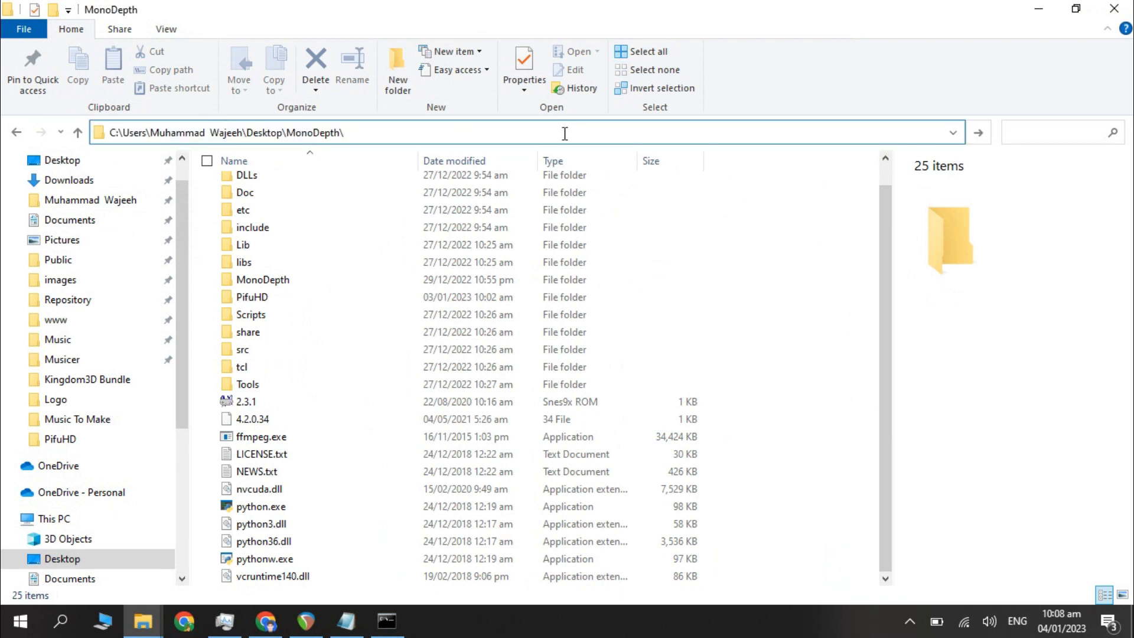
text(py)
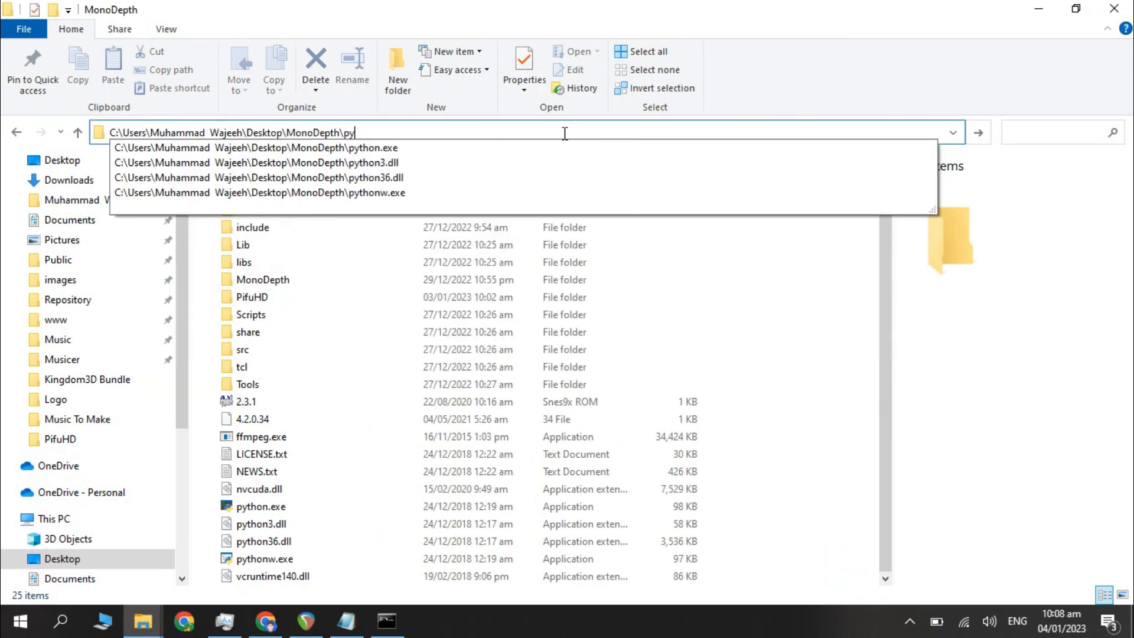
text(thon.exe")
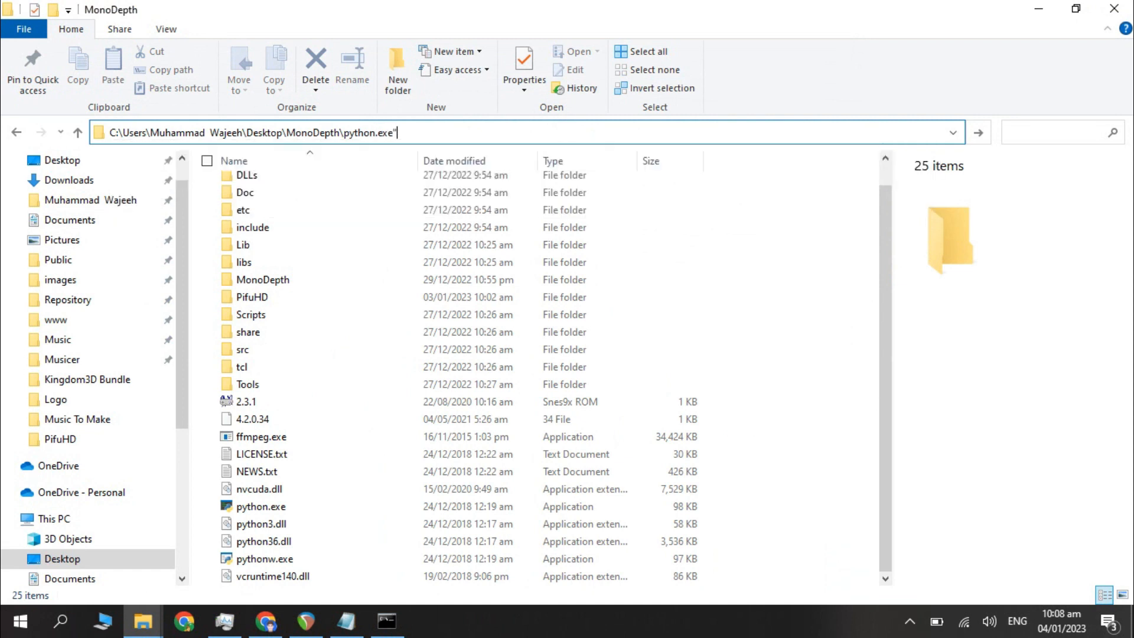
Add an opening double quote before the python.exe path and copy the complete quoted path
key(Left)
key(Left)
key(Left)
key(Left)
text(')
key(BackSpace)
text(")
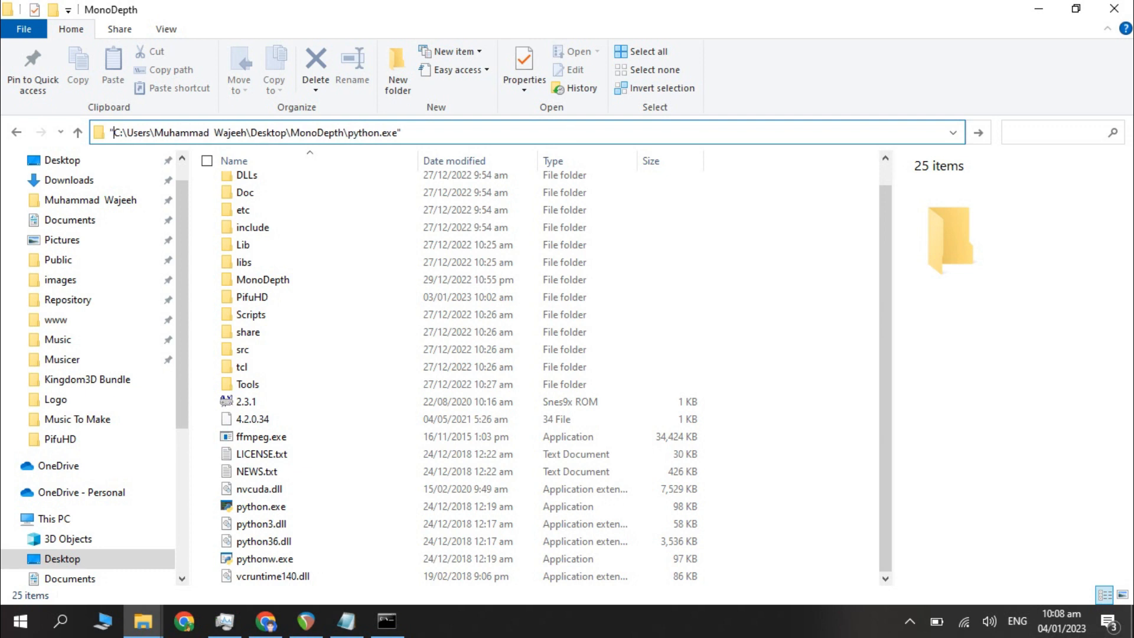
key(ctrl+a)
key(ctrl+c)
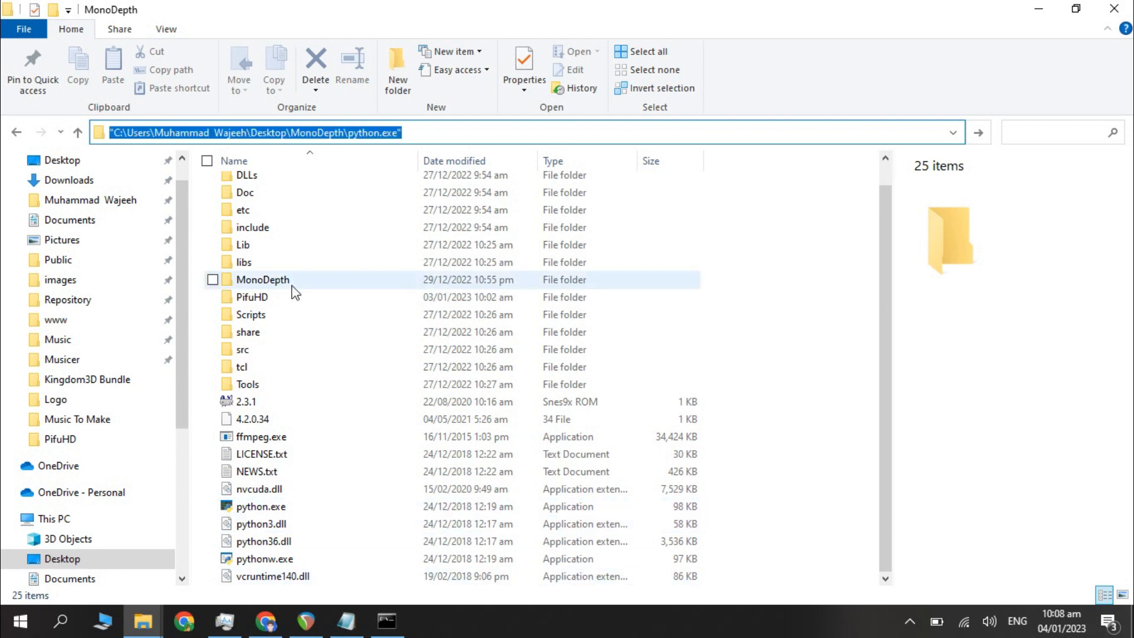
Return to the inner MonoDepth folder and run server.py in Command Prompt using the copied python.exe path
double_click(246, 283)
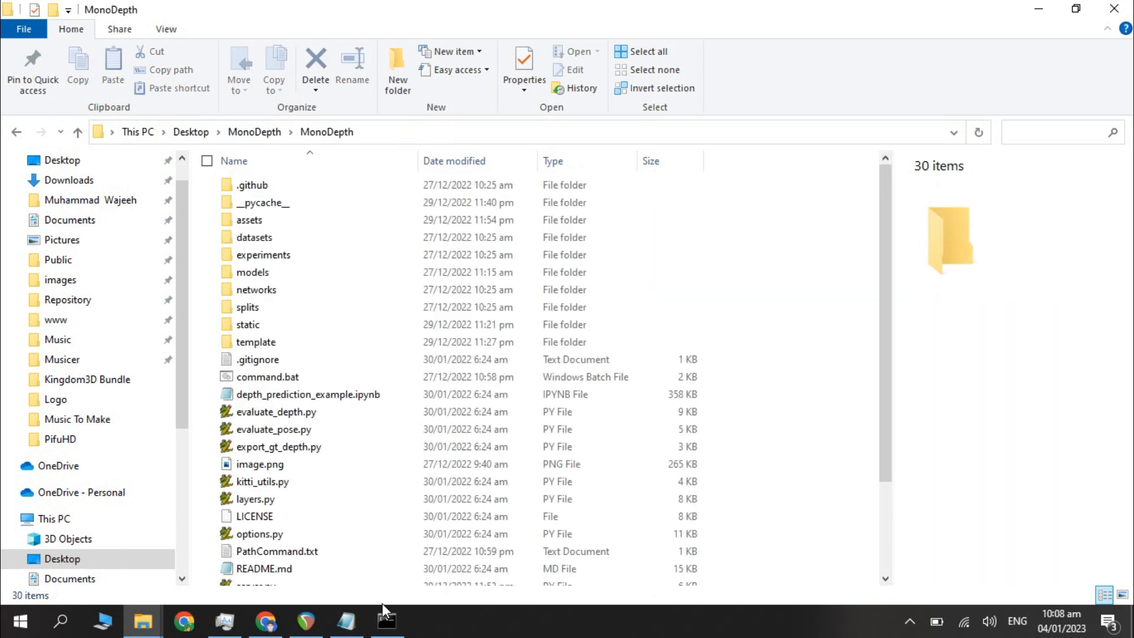
click(387, 620)
key(ctrl+v)
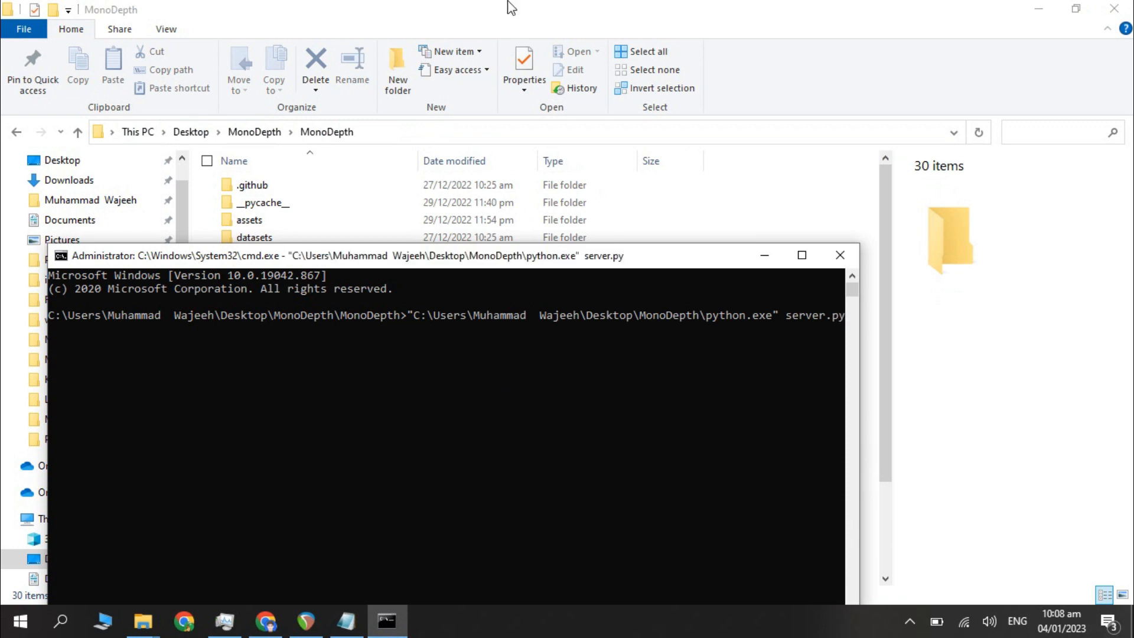
Look through the MonoDepth project files in File Explorer and check the server.py run in Command Prompt
click(512, 7)
drag(889, 274, 888, 374)
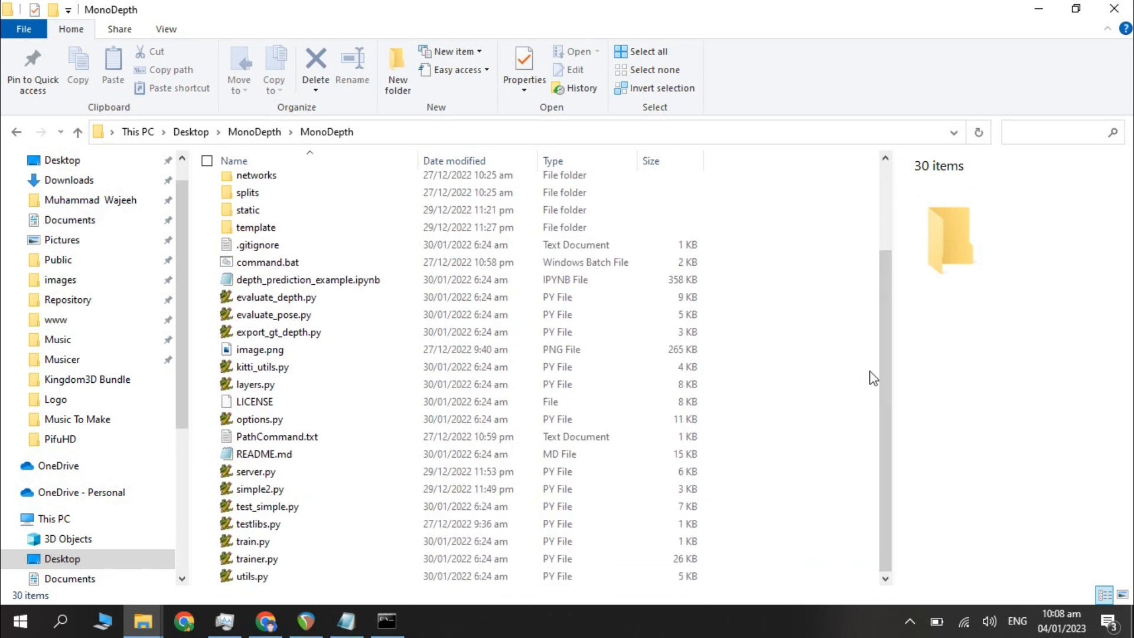
click(387, 620)
key(Escape)
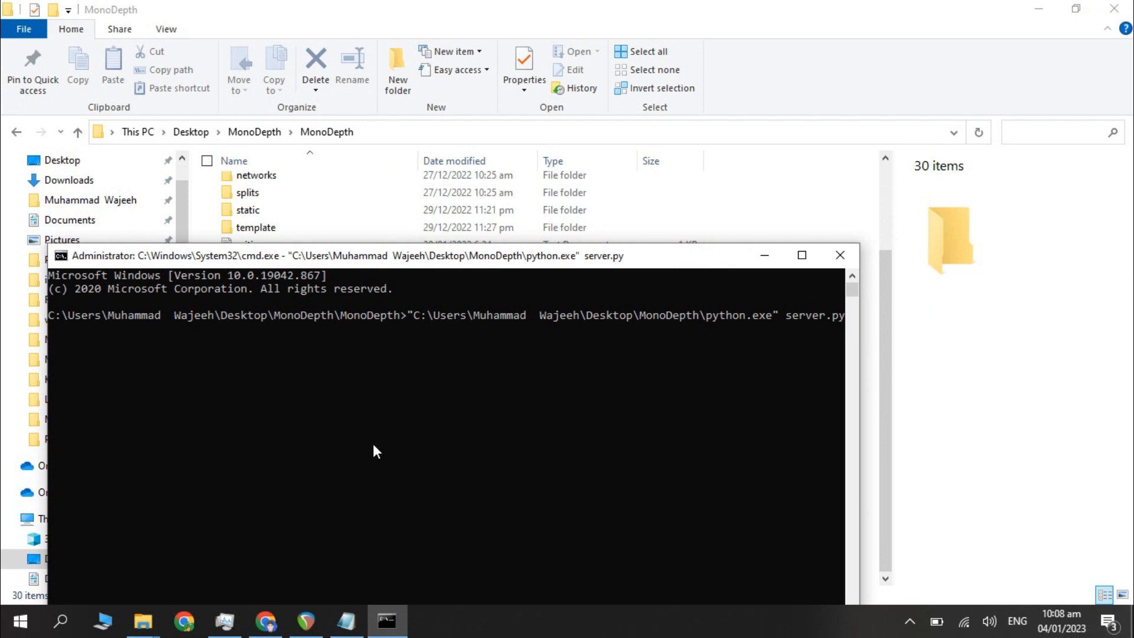
click(587, 8)
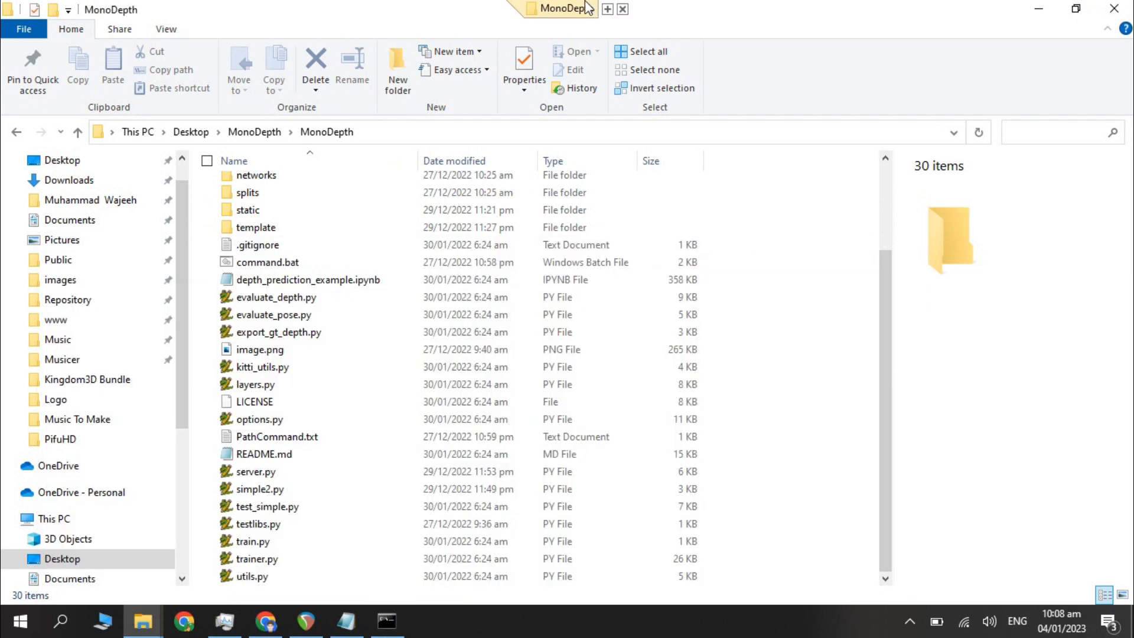
click(883, 221)
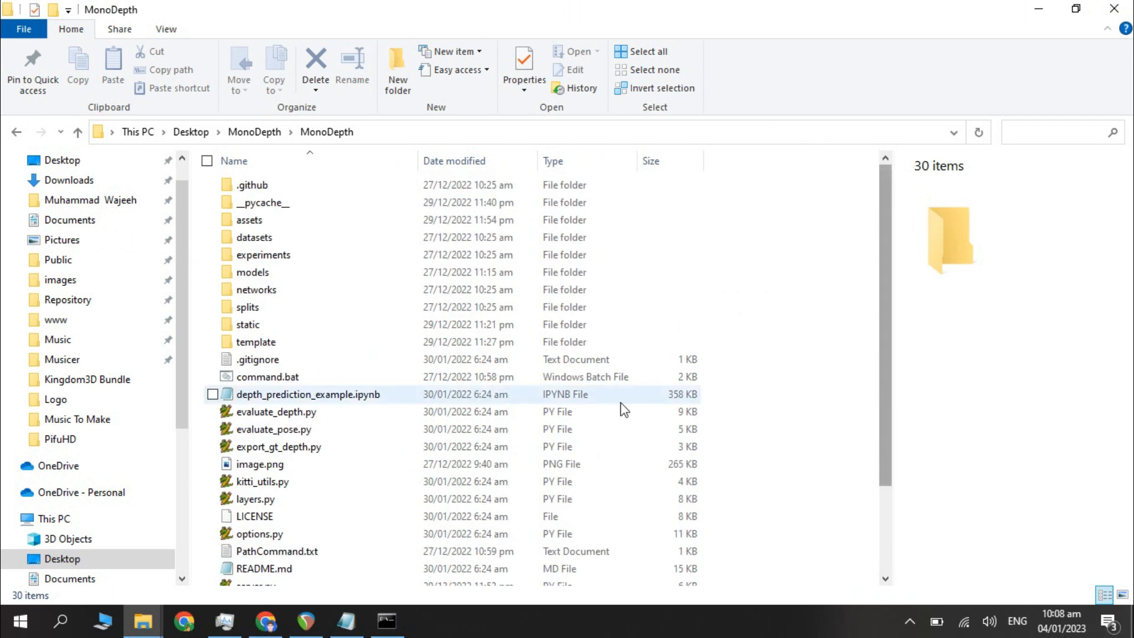
Switch to Chrome, search Google in a new tab for "facebook depthmap extractor" and open the 3dphoto.io Facebook 3D Photo Depth Map Generator
click(269, 623)
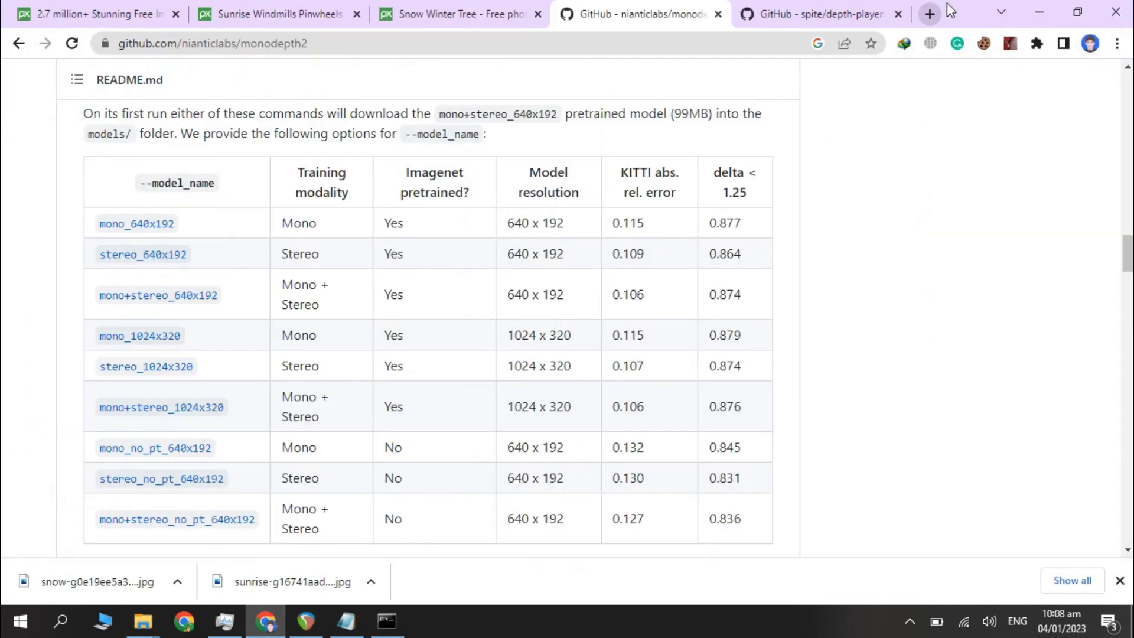
click(929, 13)
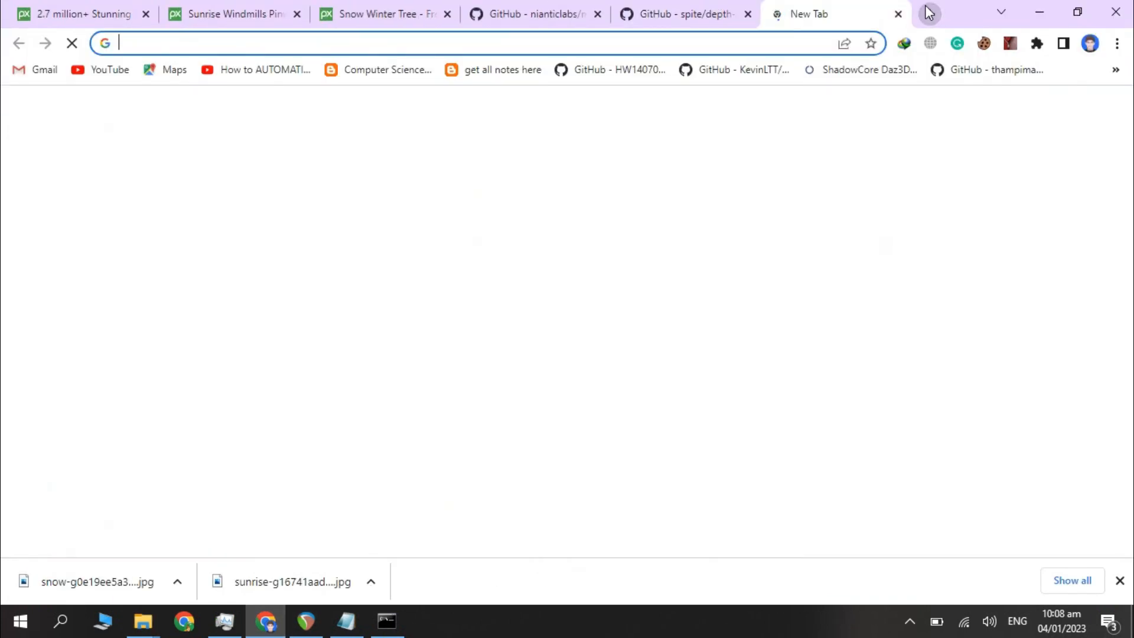
text(facebook)
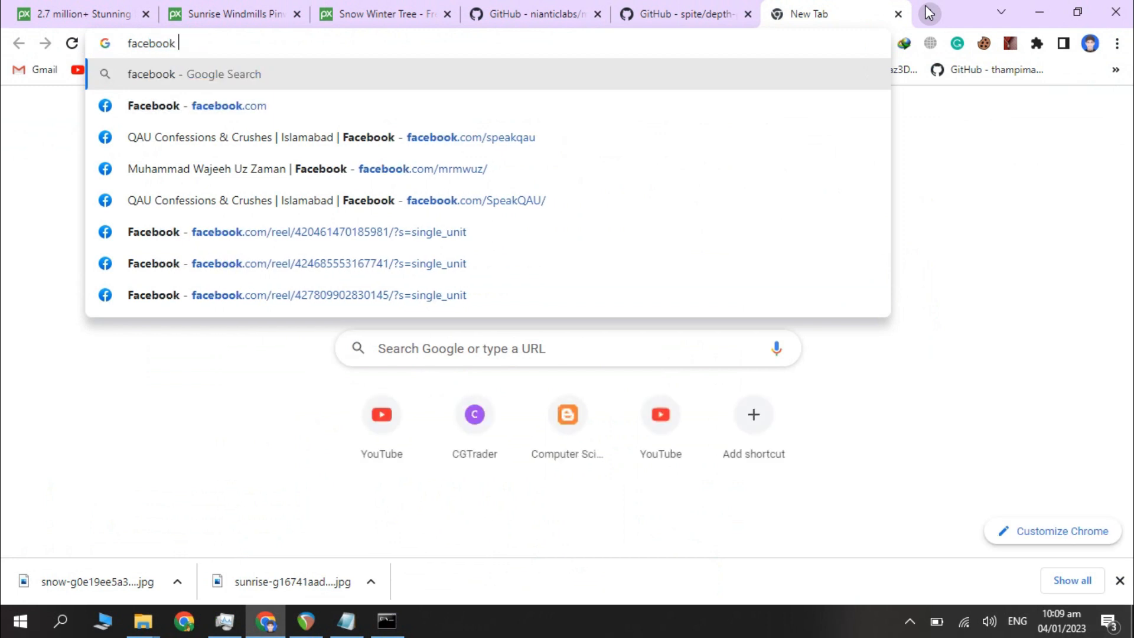
text( depthmap extractor)
key(Return)
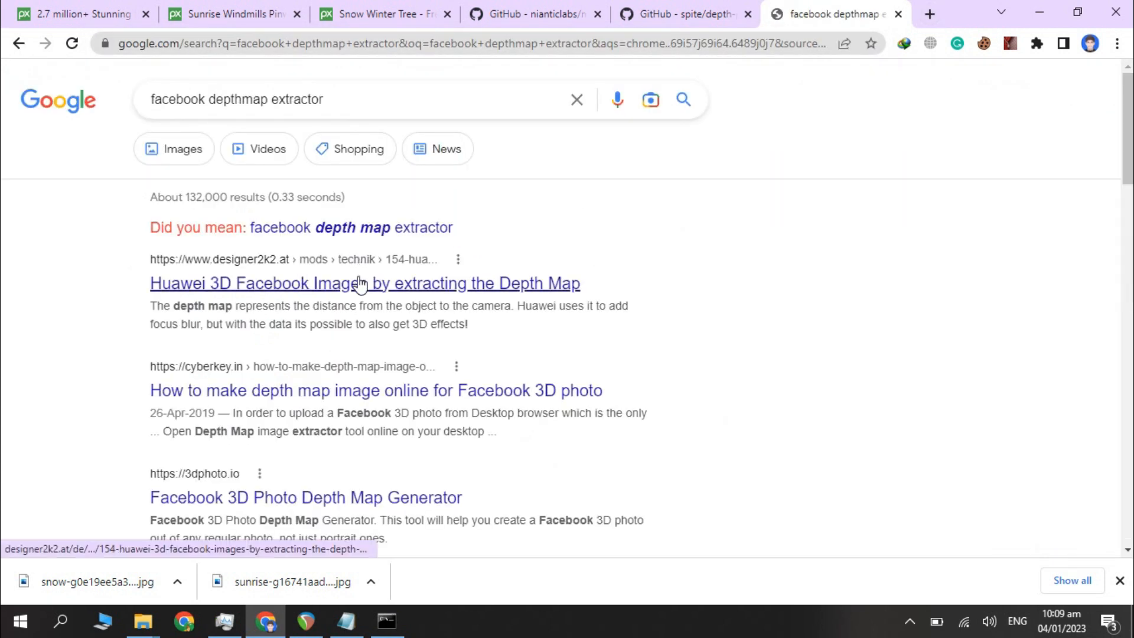
click(320, 502)
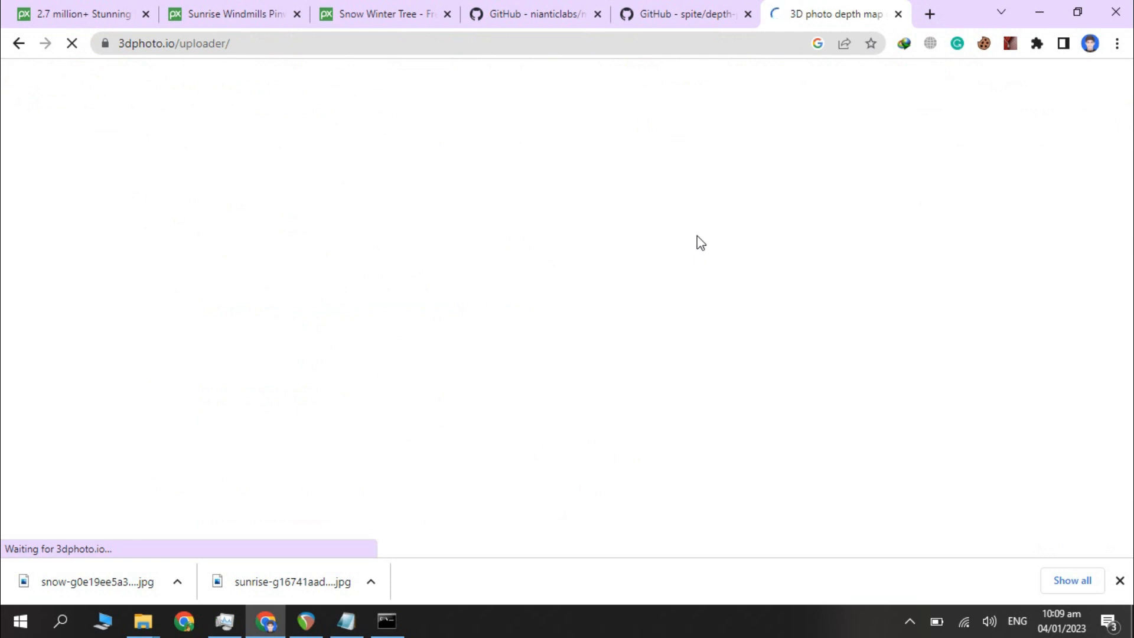
Choose snow-g0e19ee5a3_640.jpg from the Downloads folder as the photo for the depth map generator
scroll(172, 319, down, 3)
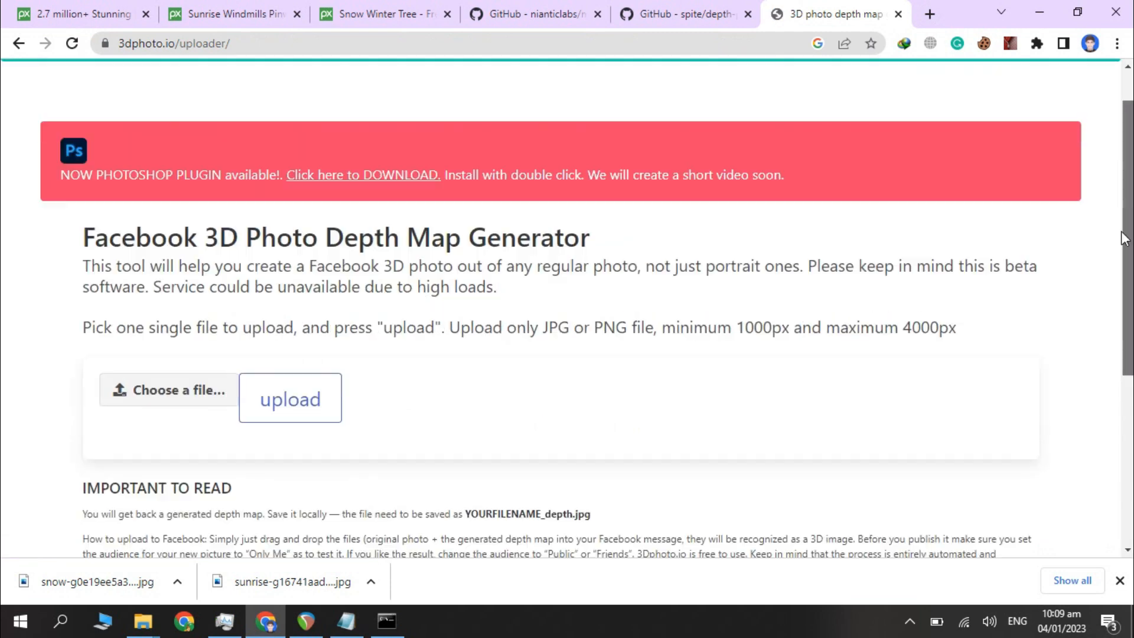
click(172, 293)
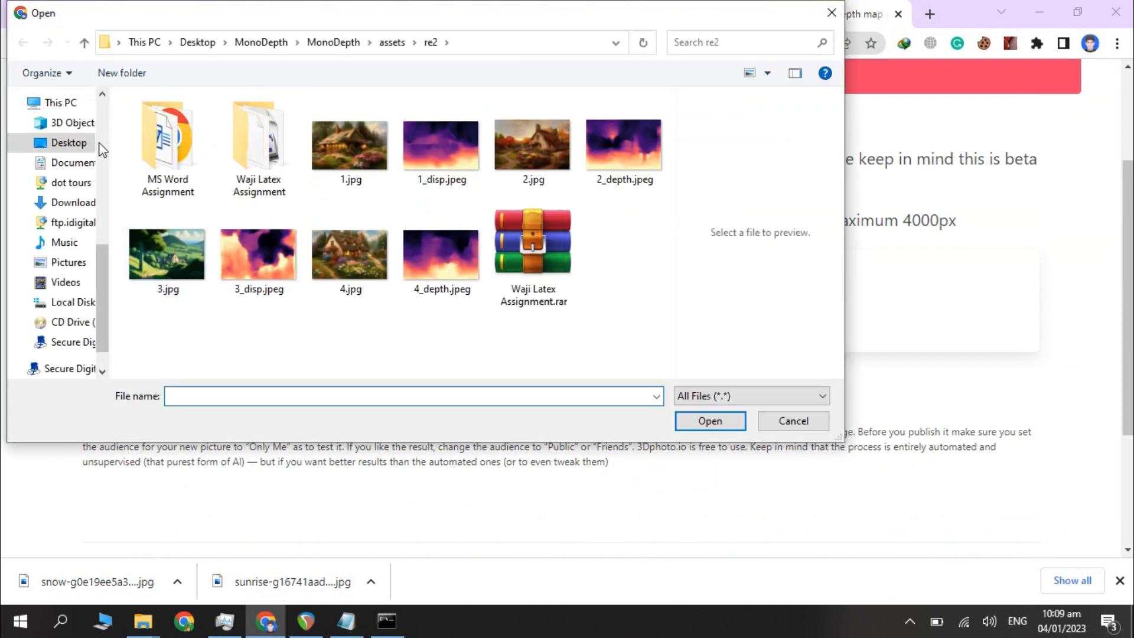
scroll(104, 145, up, 5)
scroll(105, 138, up, 2)
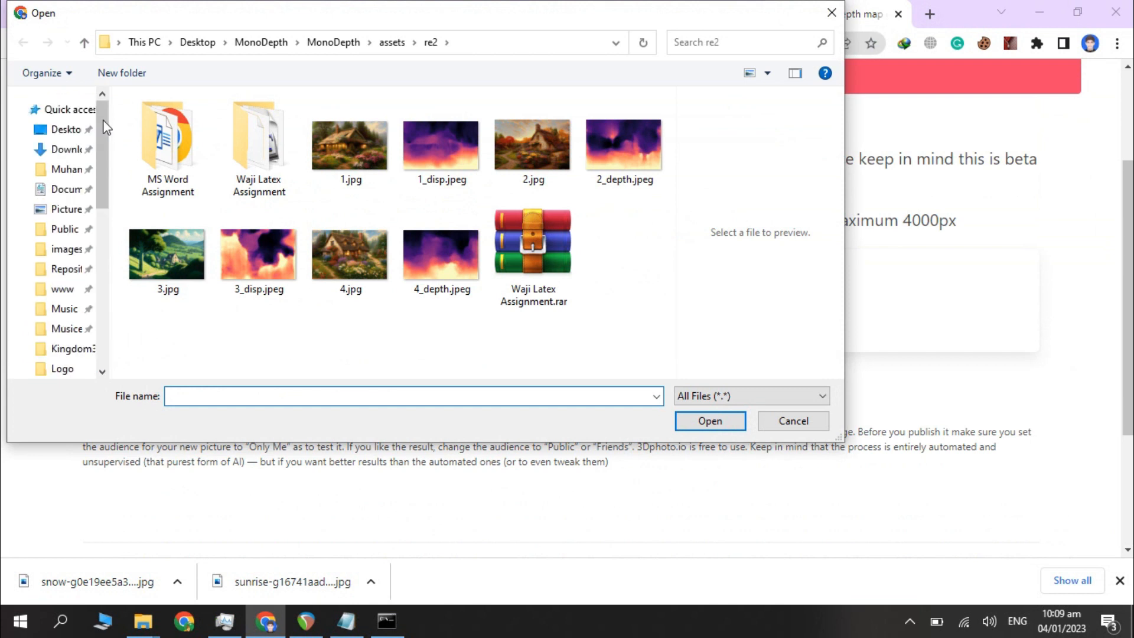
click(56, 154)
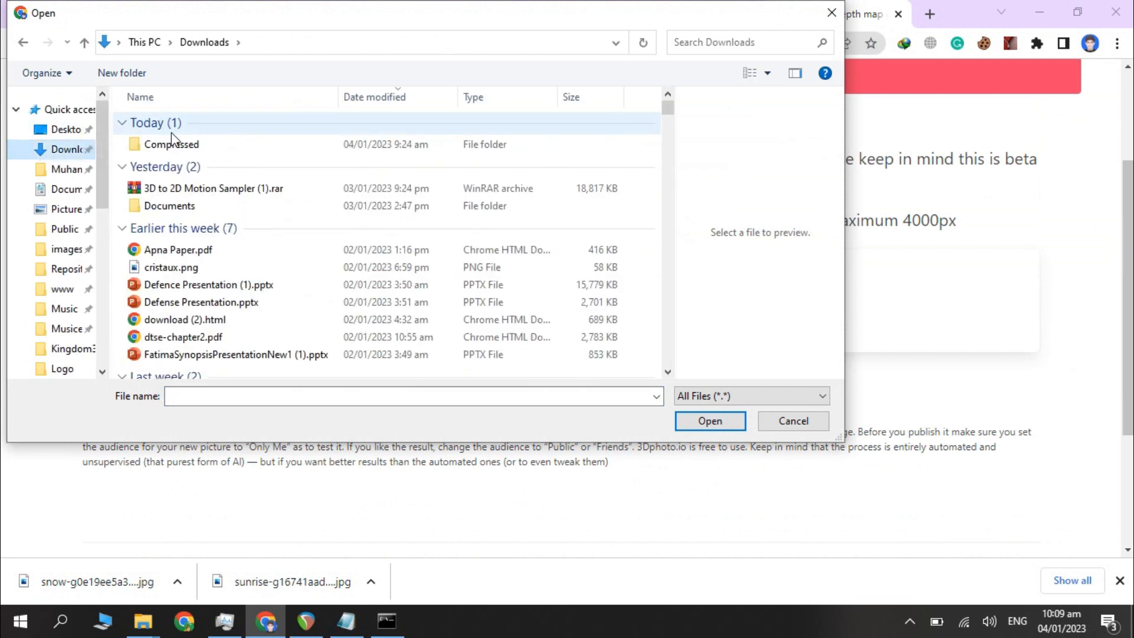
double_click(197, 179)
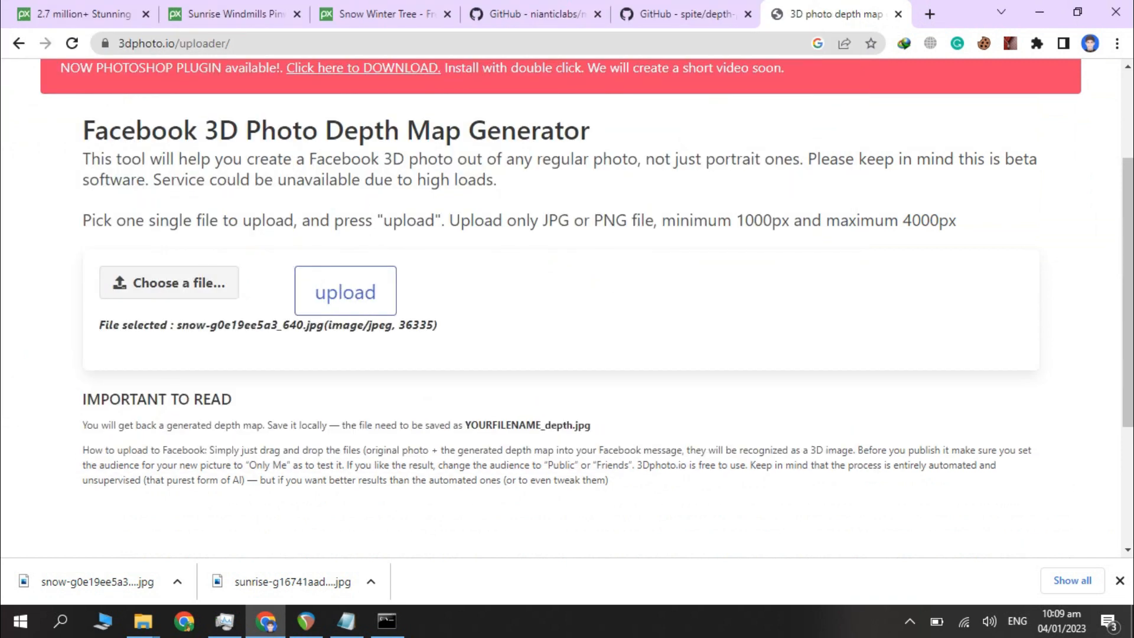
Review the notices above the upload form and the monodepth2 GitHub README, and return to the 3dphoto.io uploader
click(1128, 134)
mouse_move(1128, 133)
mouse_down()
mouse_move(1115, 197)
mouse_move(1115, 147)
mouse_up()
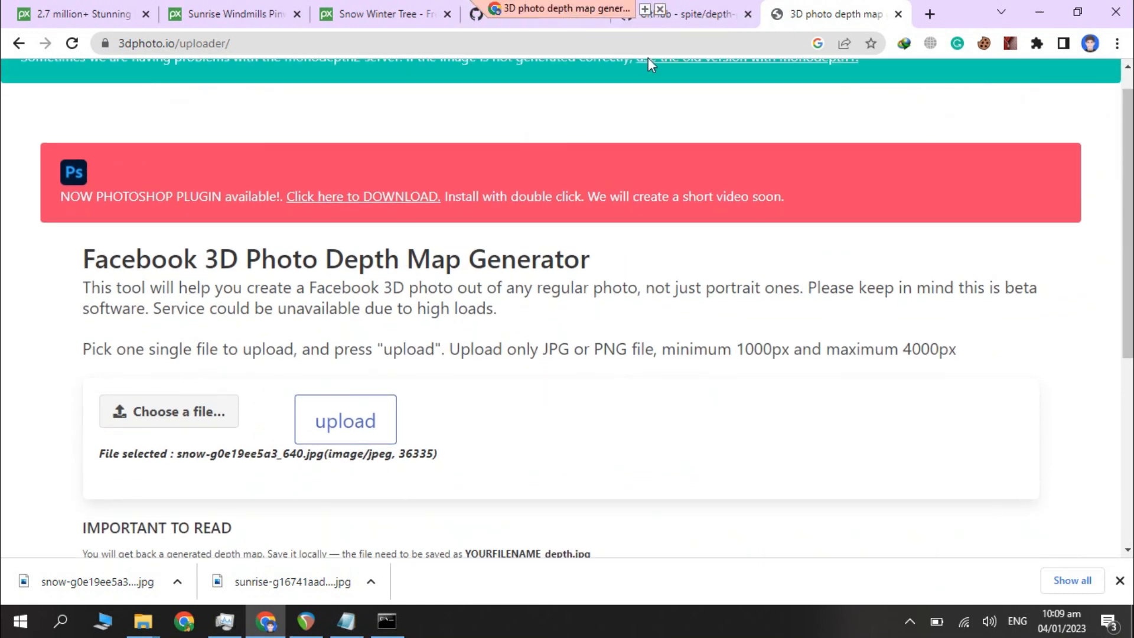
click(533, 16)
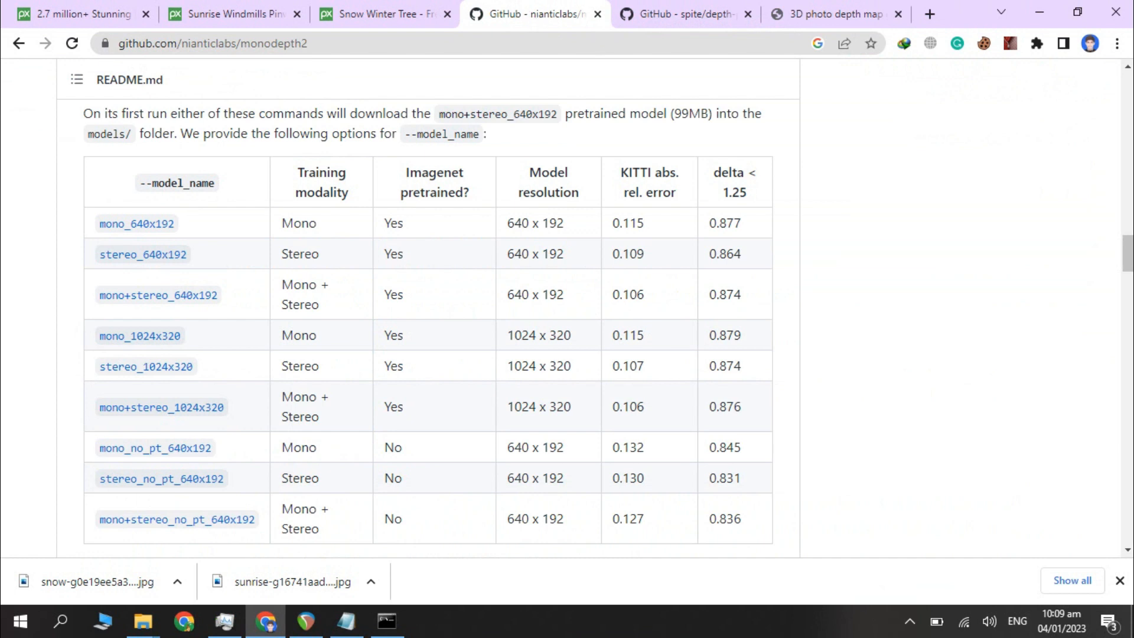
drag(1121, 254, 952, 68)
click(833, 14)
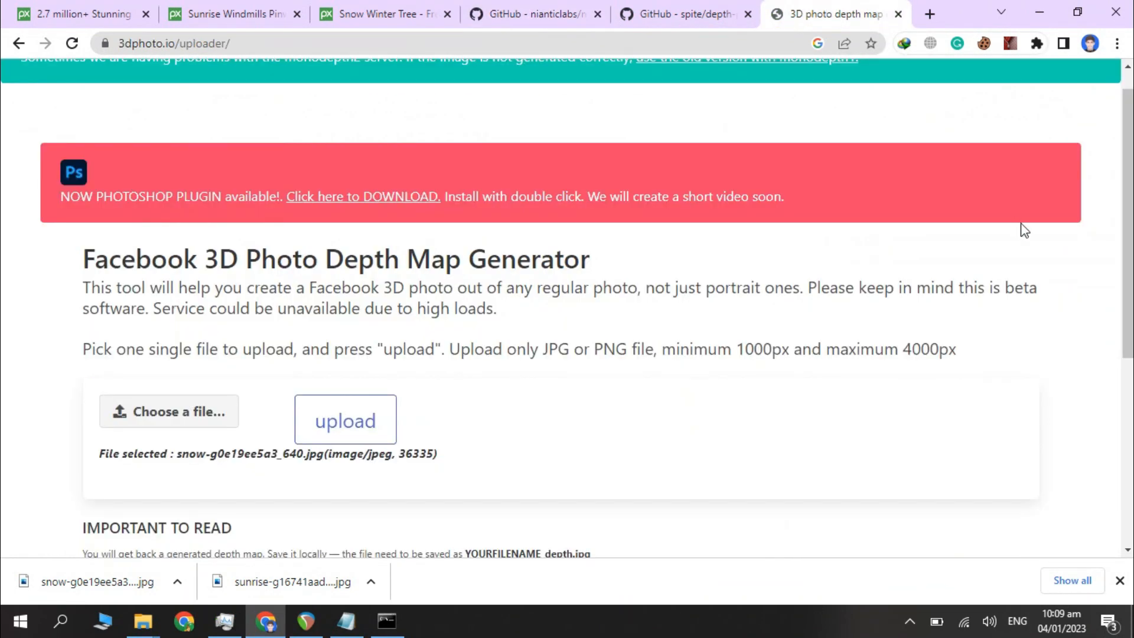
Upload the selected snow photo to generate its depth map and bring the resulting image into view
drag(1125, 203, 1126, 296)
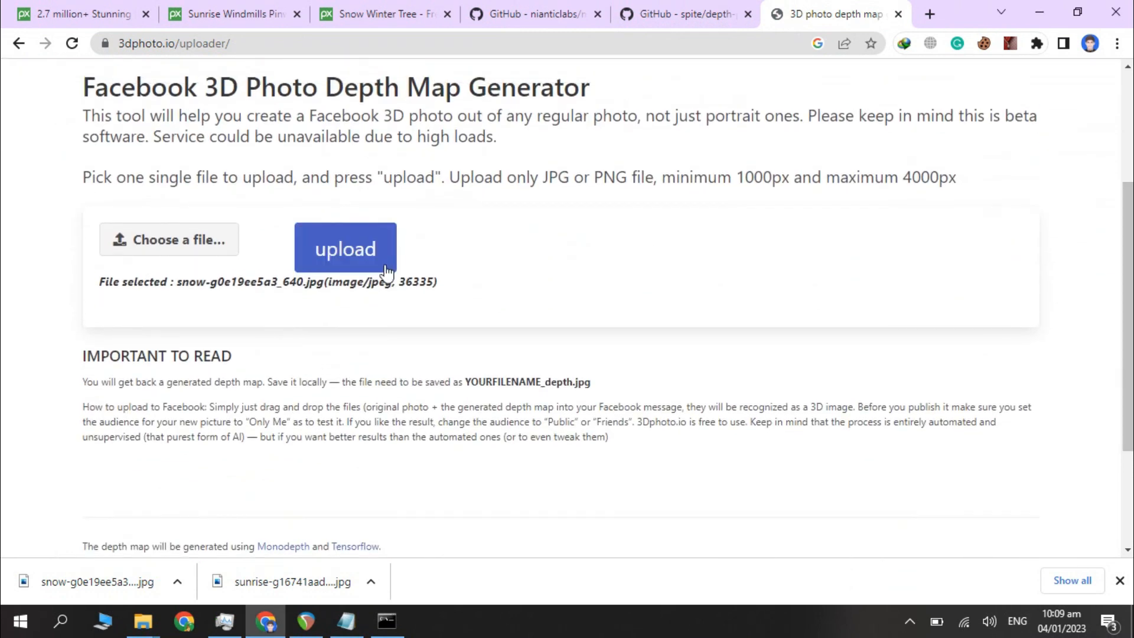
click(366, 266)
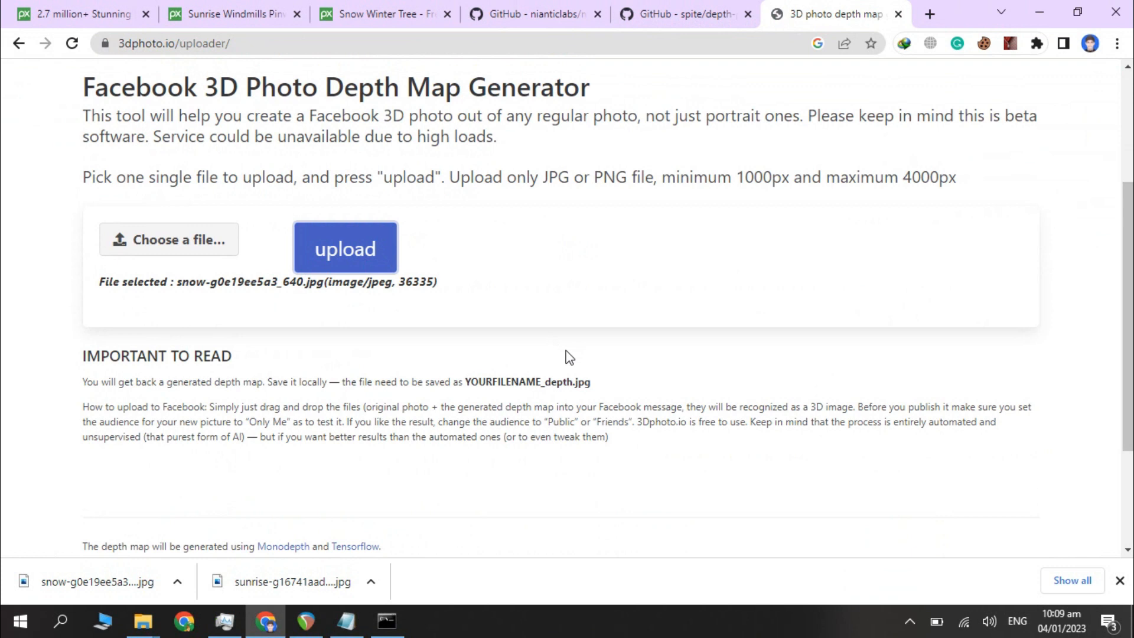
drag(1128, 319, 1098, 484)
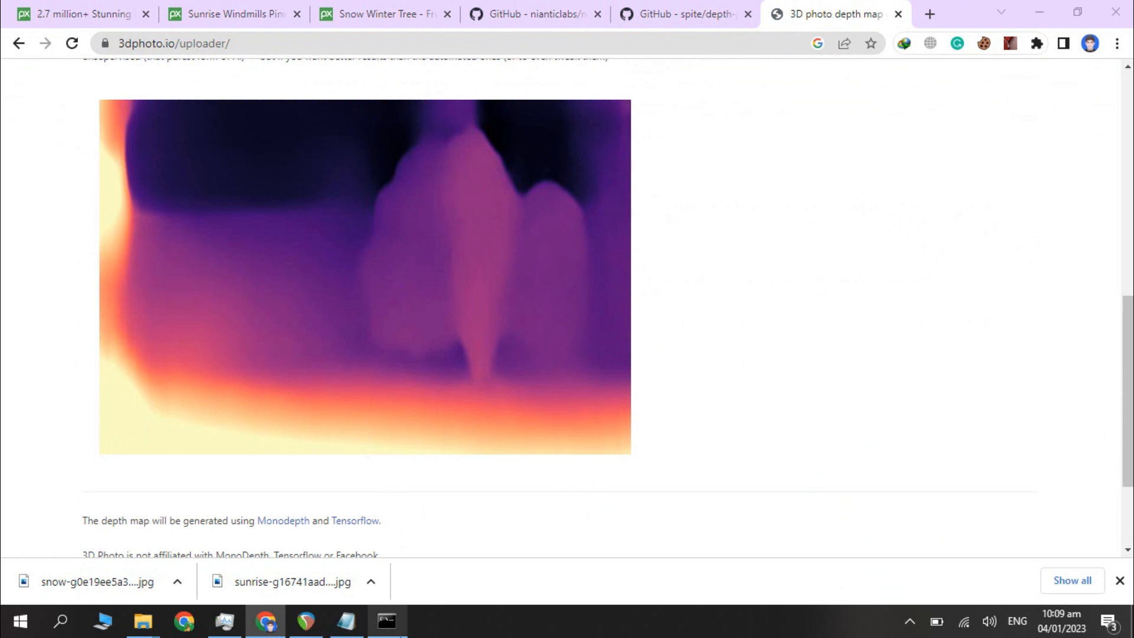
Switch to Command Prompt and check the server.py run, resuming its output after an accidental text selection
click(387, 622)
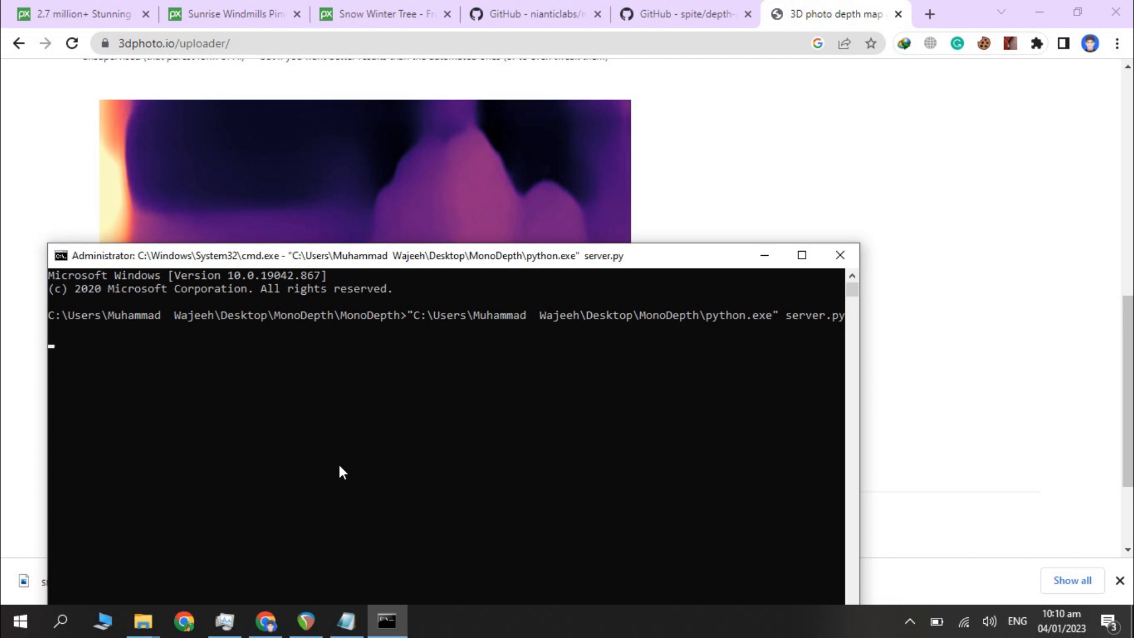
click(339, 467)
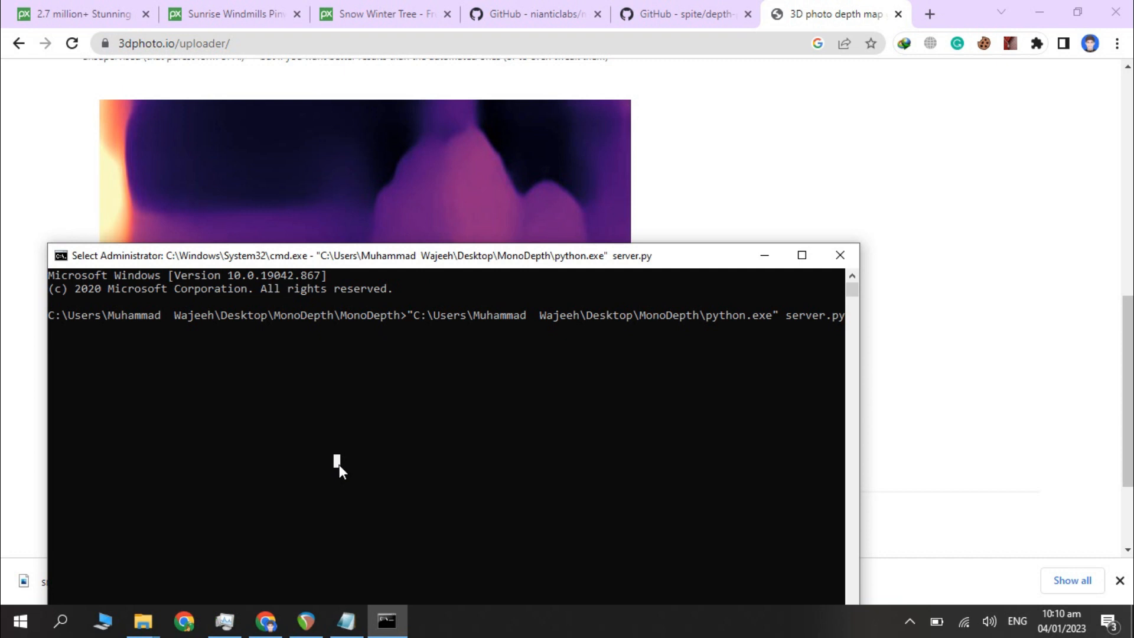
key(Return)
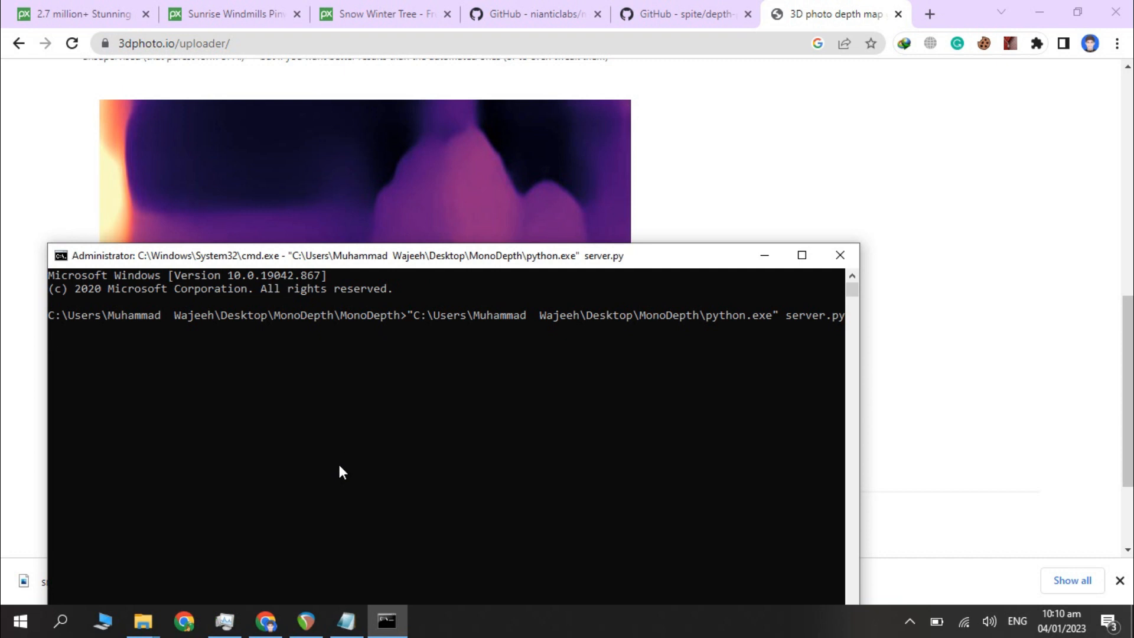
Save the generated depth map image from the 3dphoto.io page to the Downloads folder as depth_snow
right_click(385, 180)
click(400, 212)
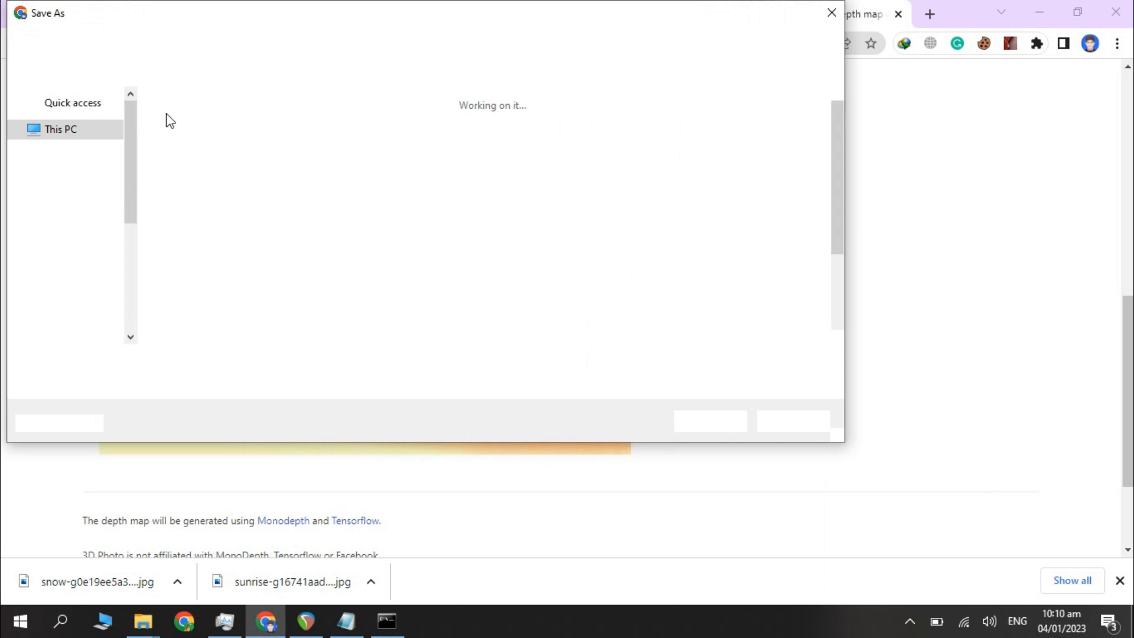
scroll(132, 103, up, 7)
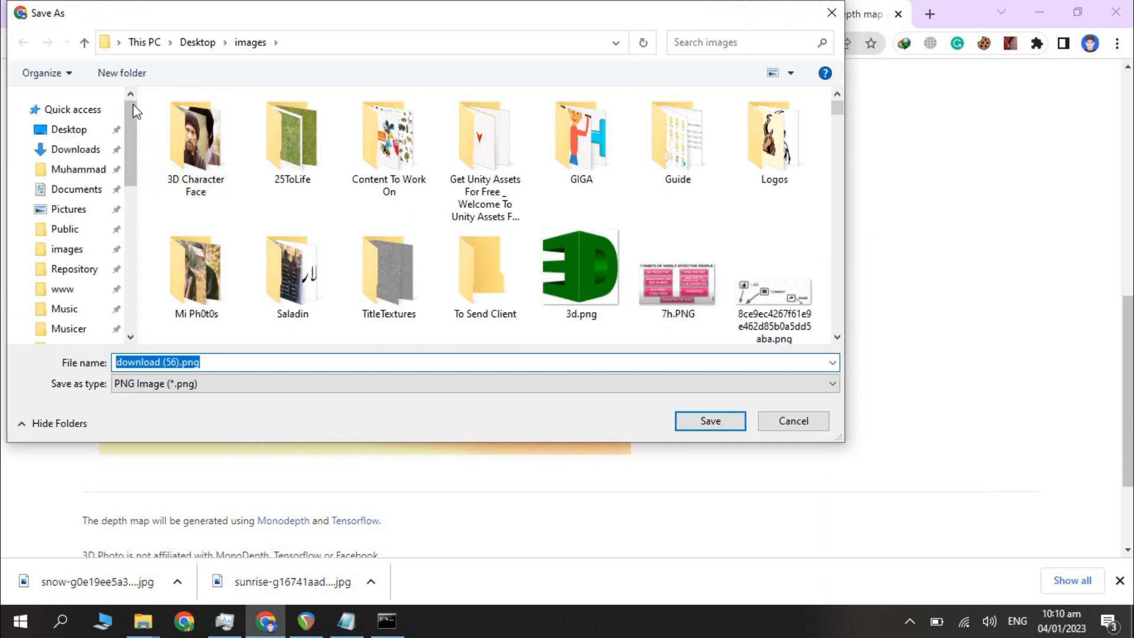
click(53, 155)
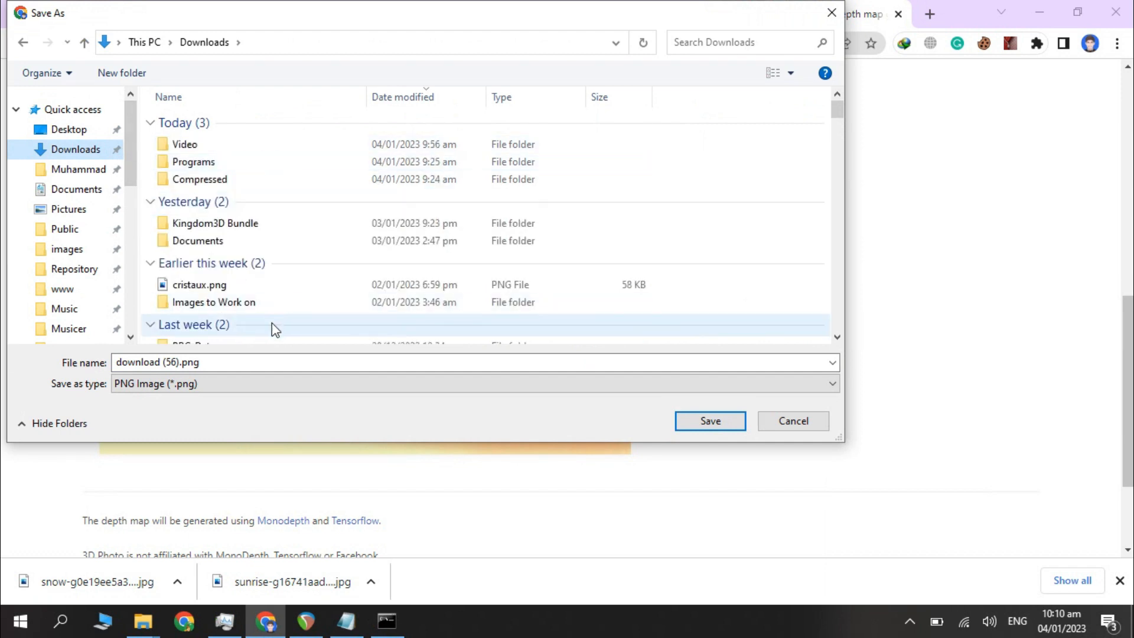
click(225, 362)
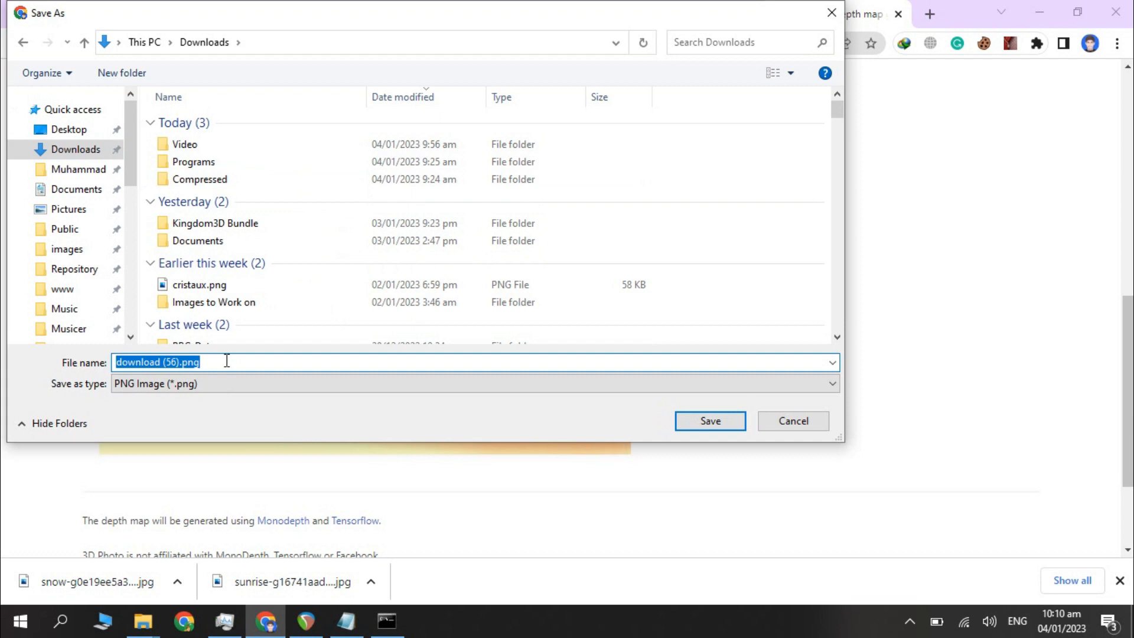
text(depth)
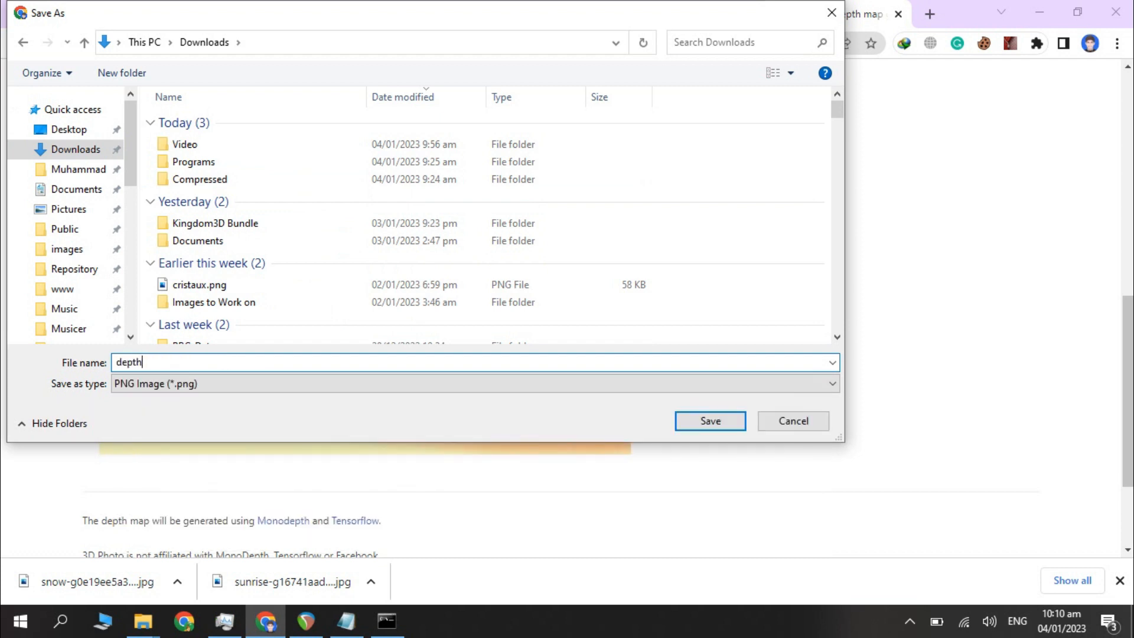
text(_snow)
key(Return)
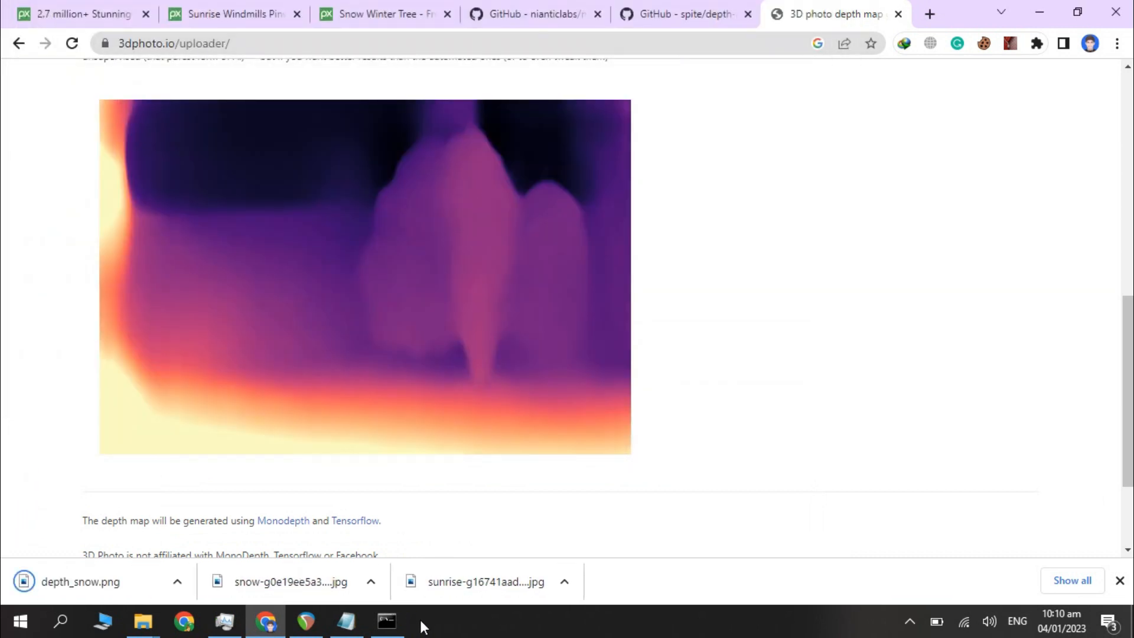
Check the running server's address in Command Prompt and open 127.0.0.1:5000 in a new Chrome tab
click(395, 620)
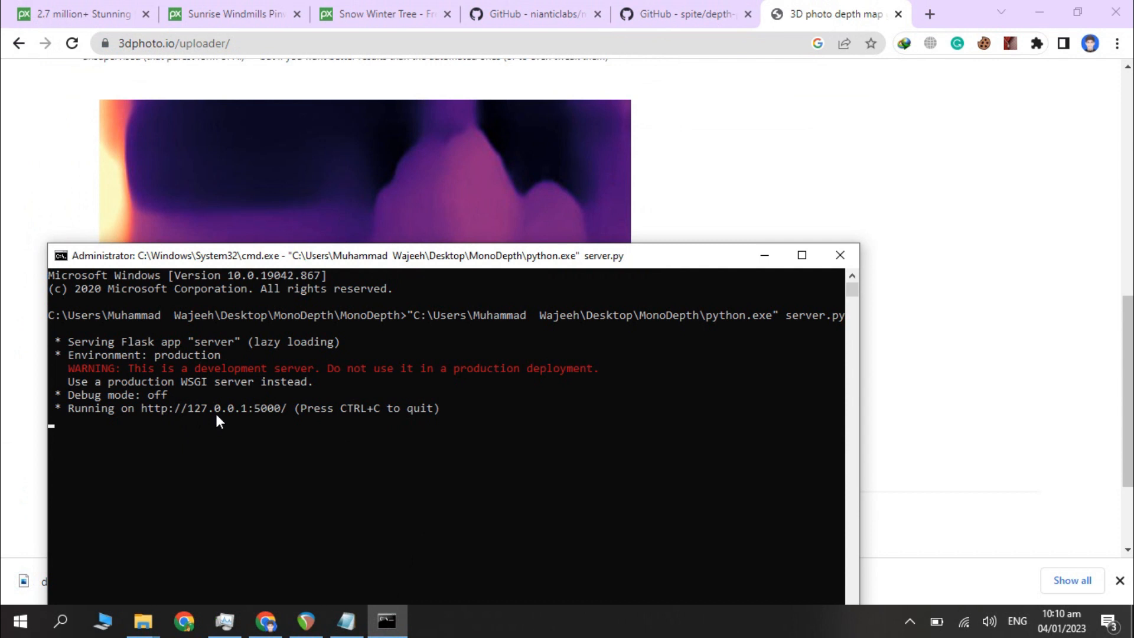
click(925, 3)
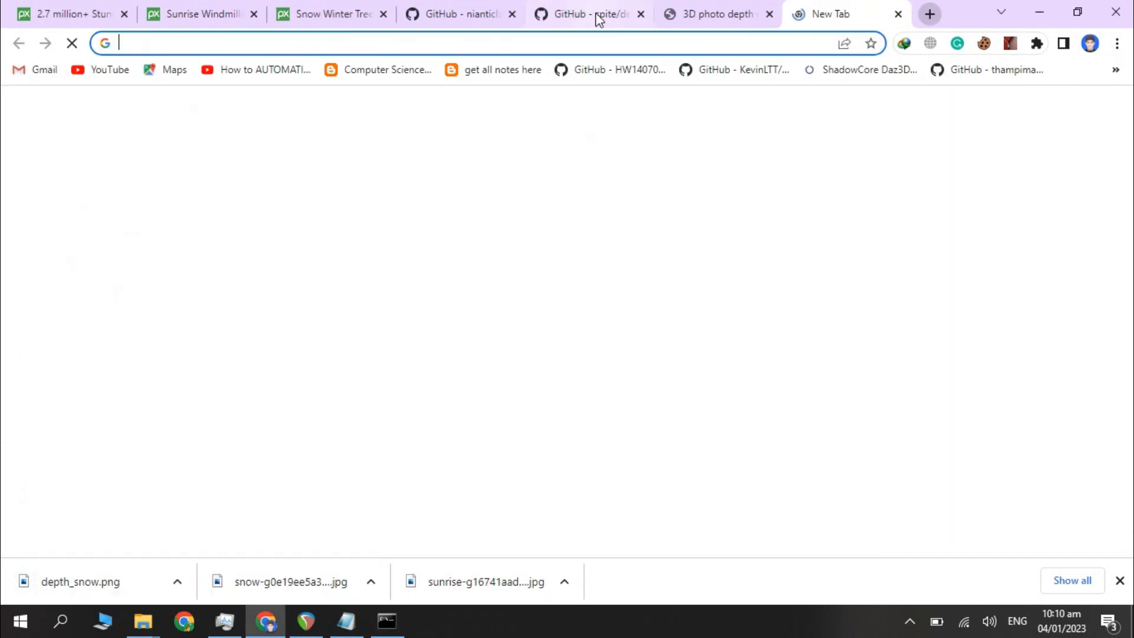
text(127)
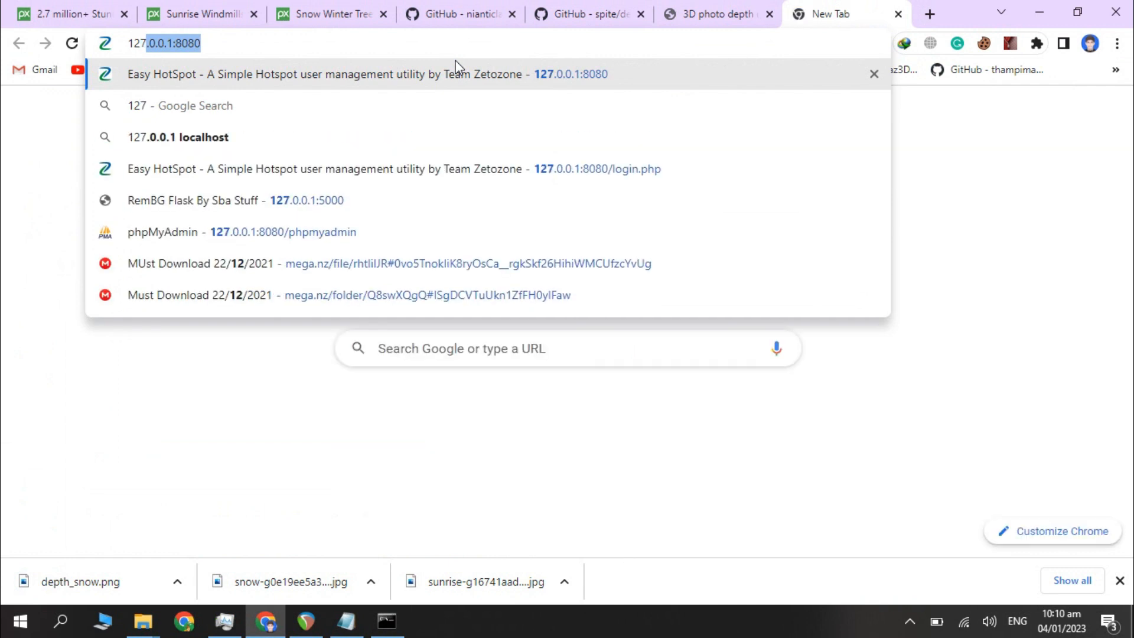
key(End)
key(BackSpace)
key(BackSpace)
key(BackSpace)
key(BackSpace)
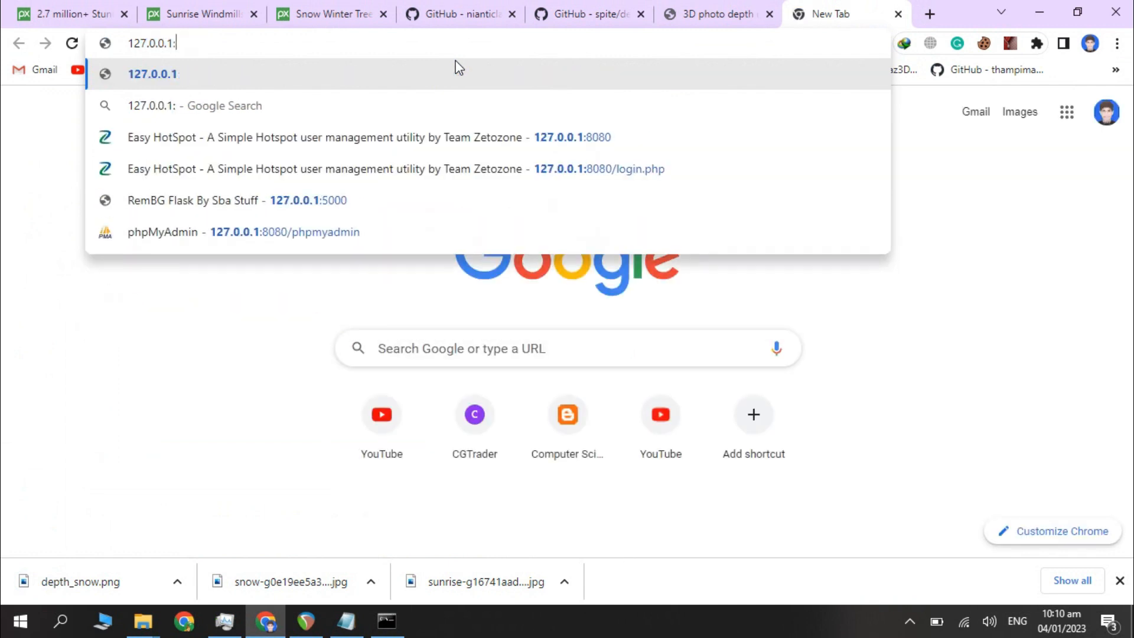
text(50)
key(Return)
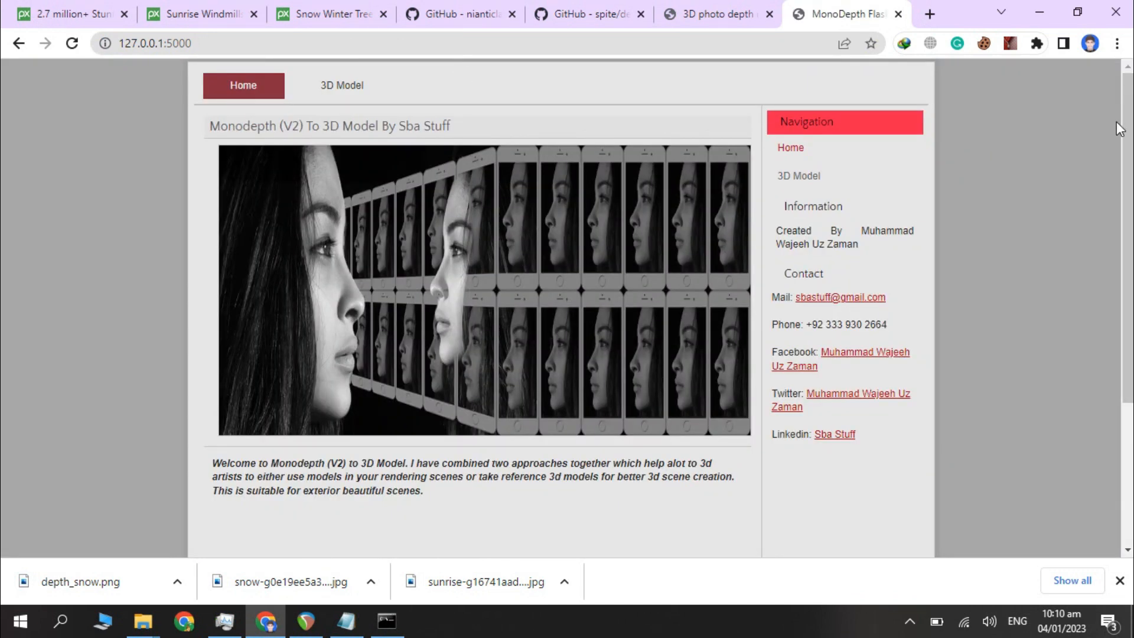
Choose sunrise-g16741aad2_640.jpg from Downloads as the input image in the local MonoDepth page's upload form
scroll(733, 180, down, 1)
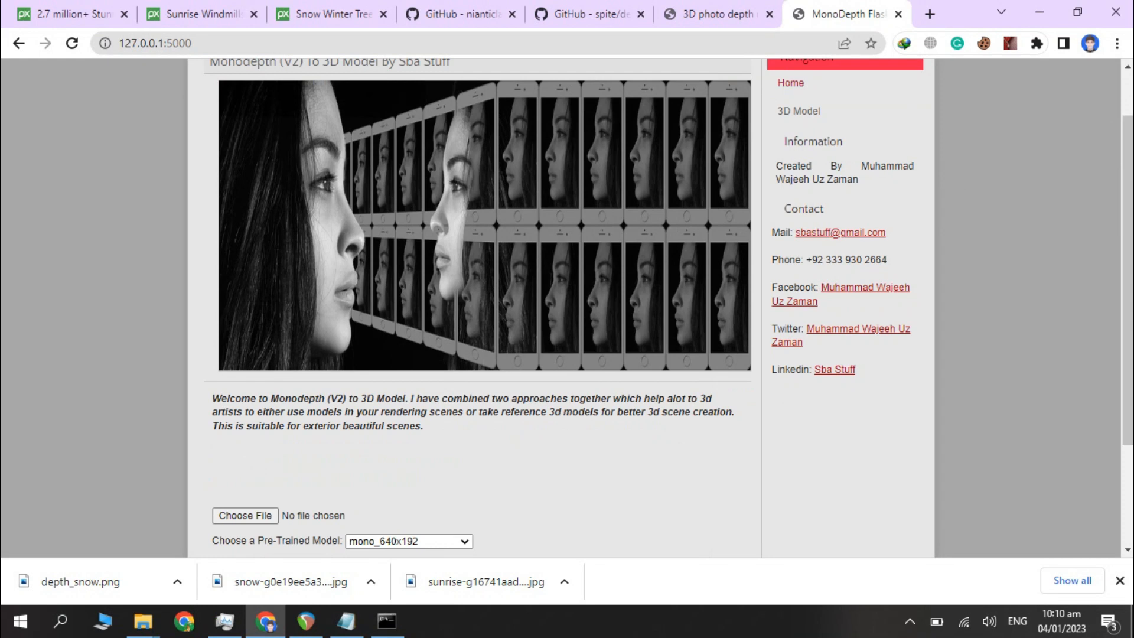
scroll(1124, 338, down, 3)
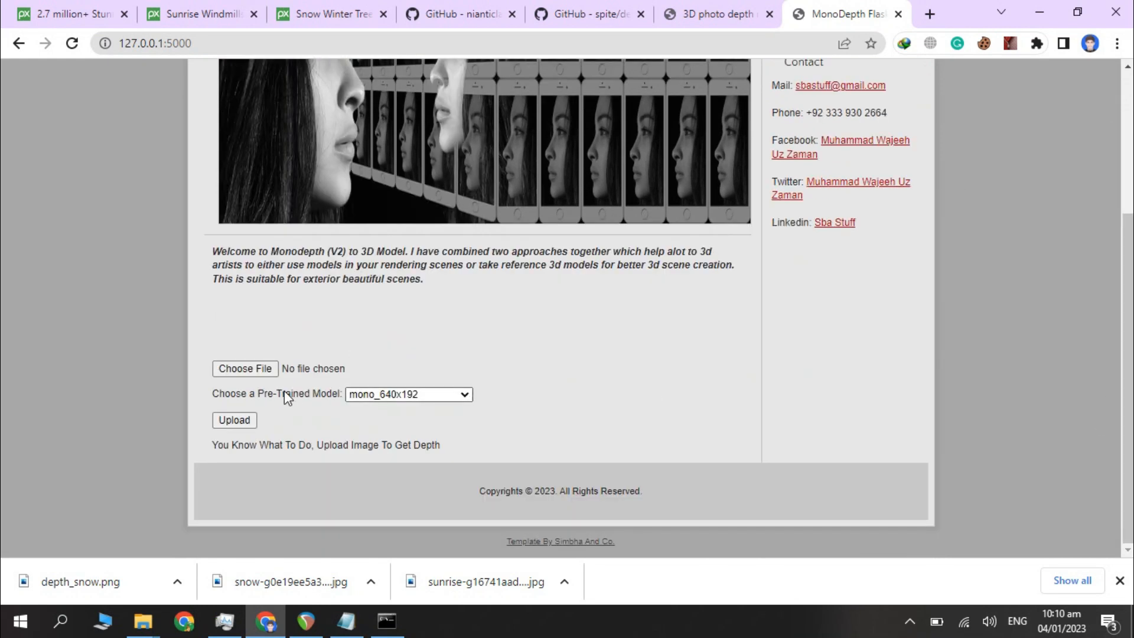
click(265, 370)
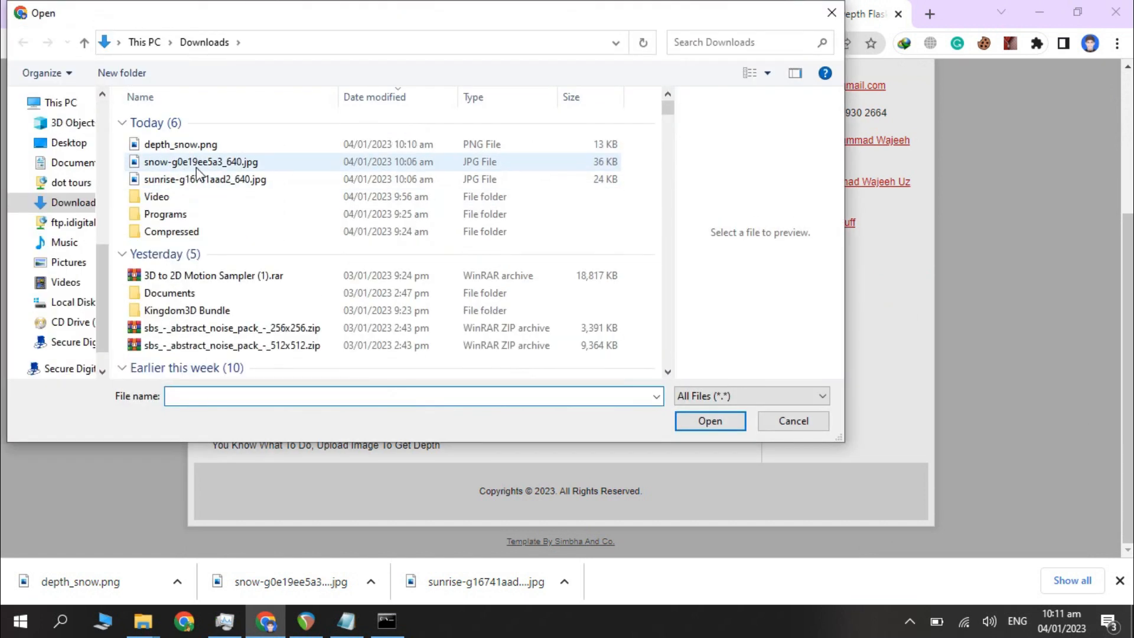
click(171, 144)
click(186, 180)
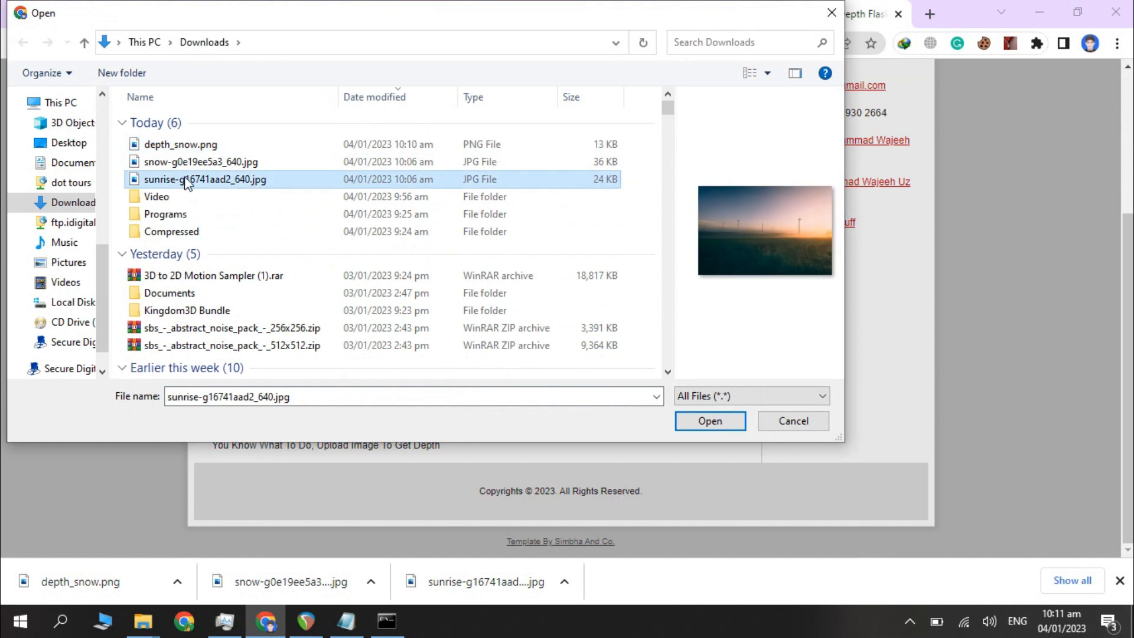
click(683, 422)
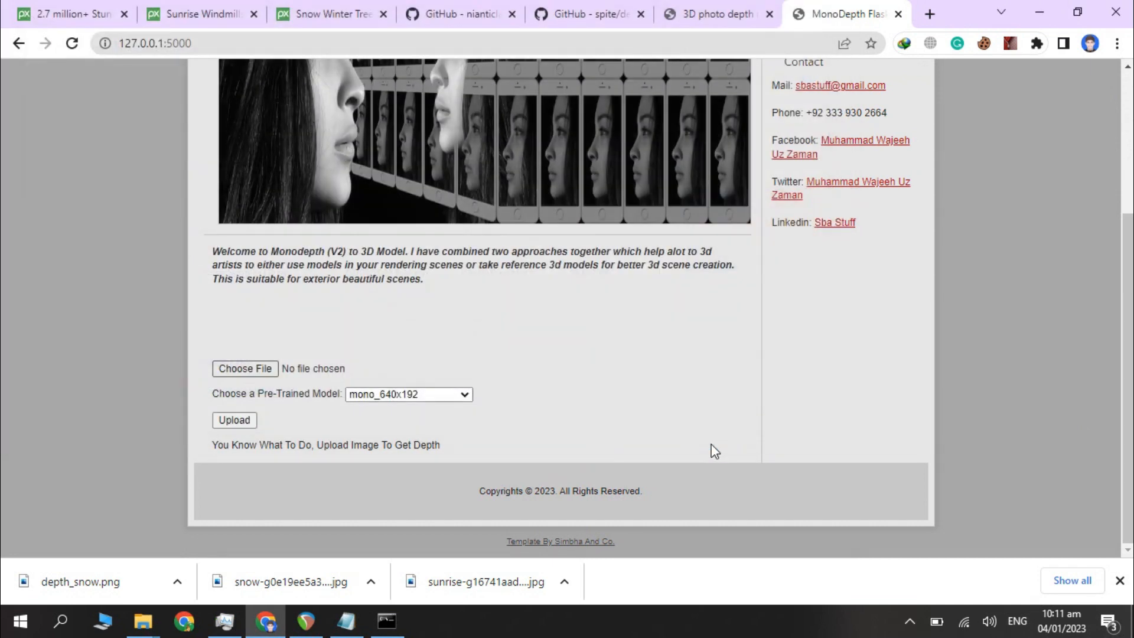
Set the pre-trained model to stereo_1024x320 and upload the sunrise image for depth estimation
click(370, 395)
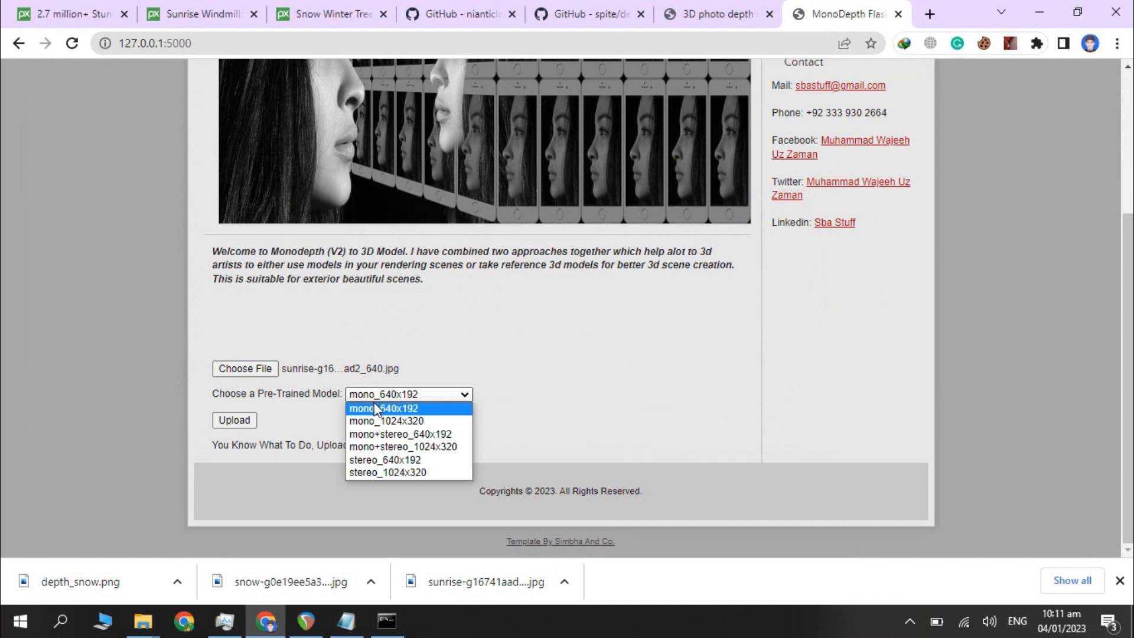
click(385, 474)
click(239, 421)
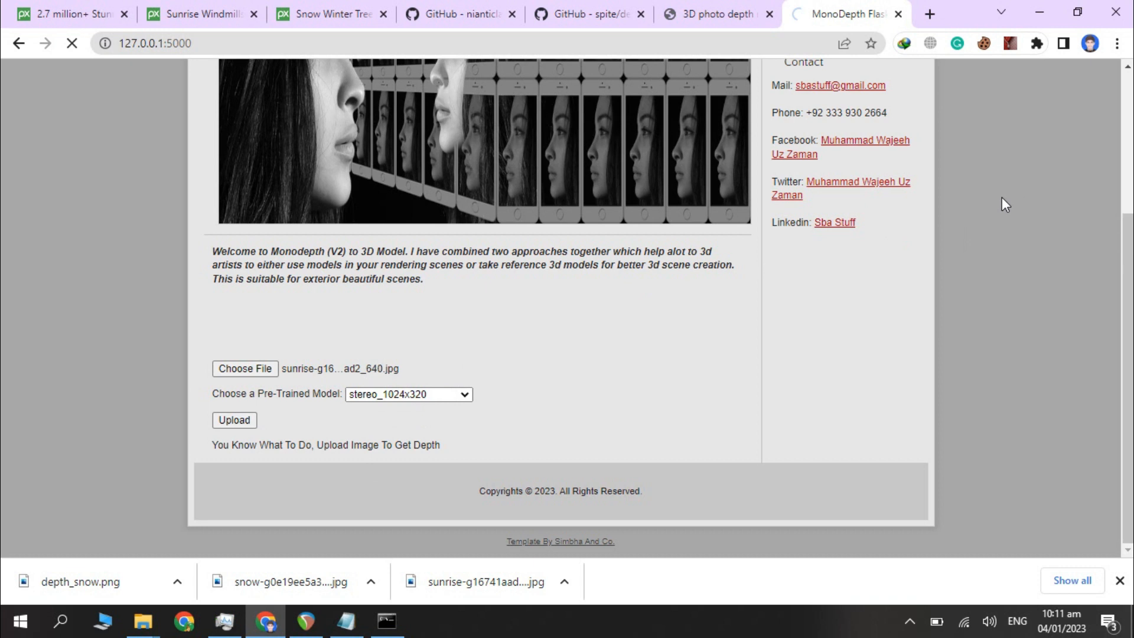
Check the server's processing log and preview input.jpg and input_disp.jpeg in the MonoDepth static folder
click(388, 624)
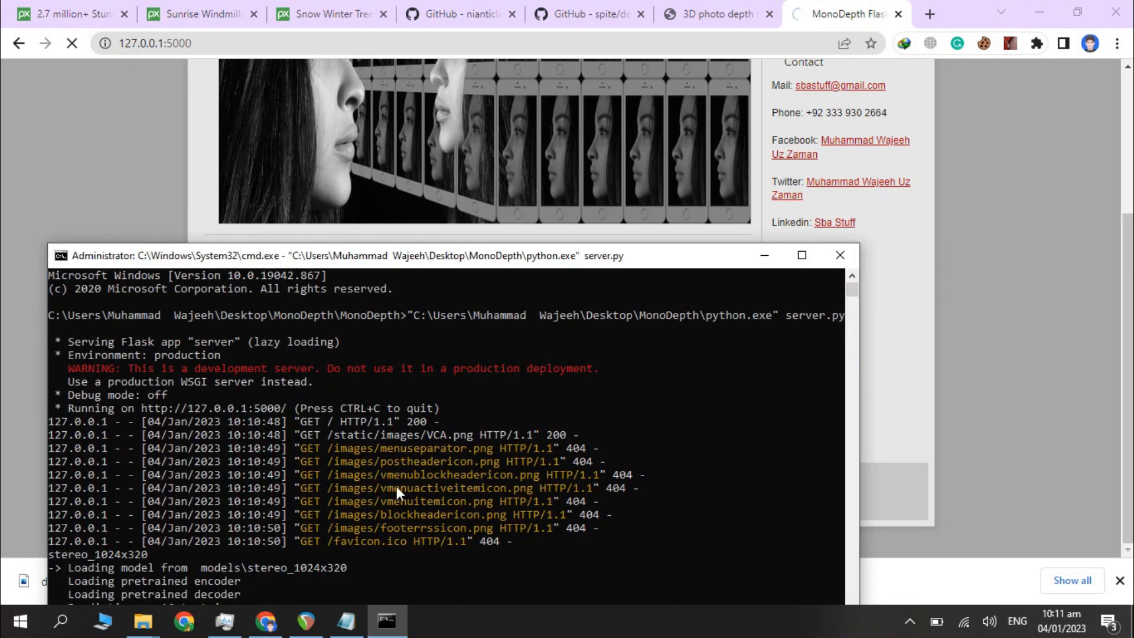
drag(447, 254, 437, 162)
mouse_move(152, 609)
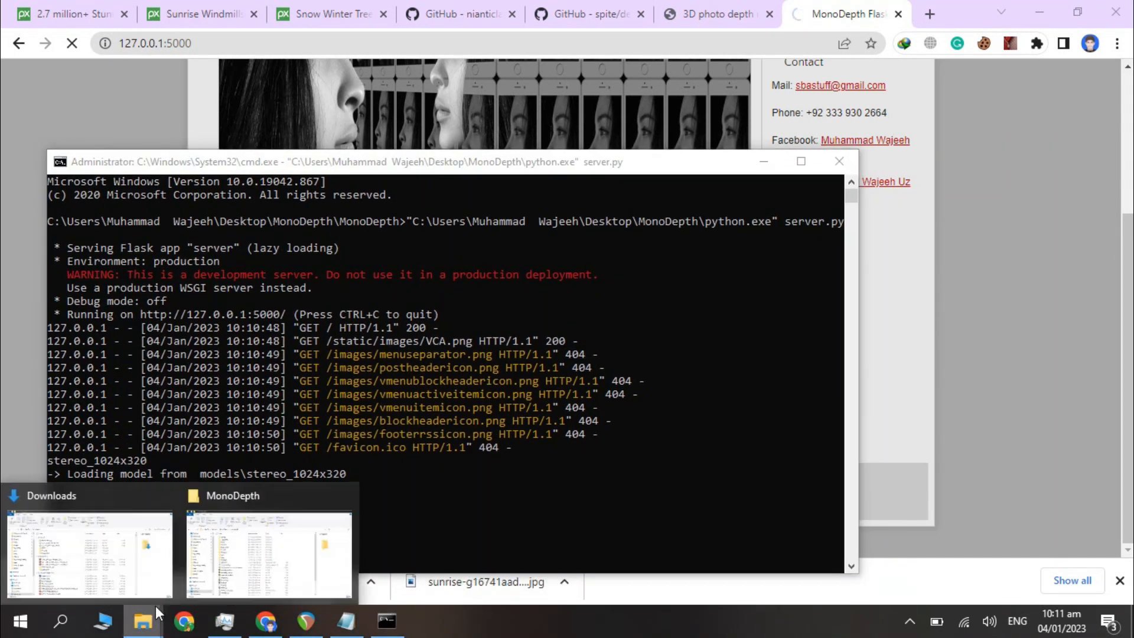
mouse_move(255, 562)
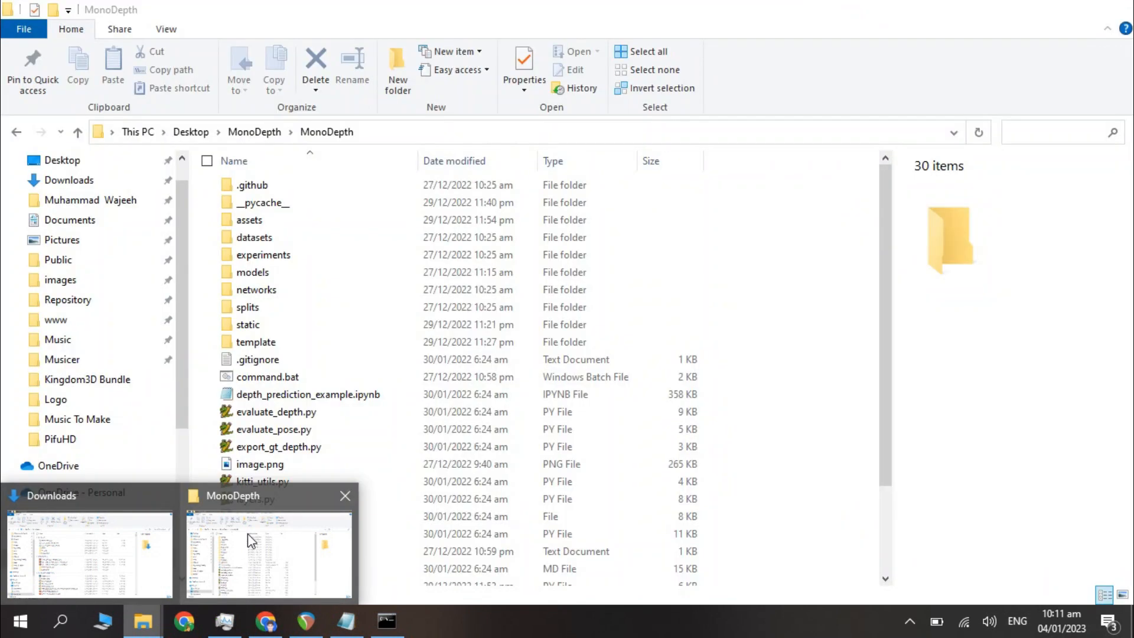
click(247, 534)
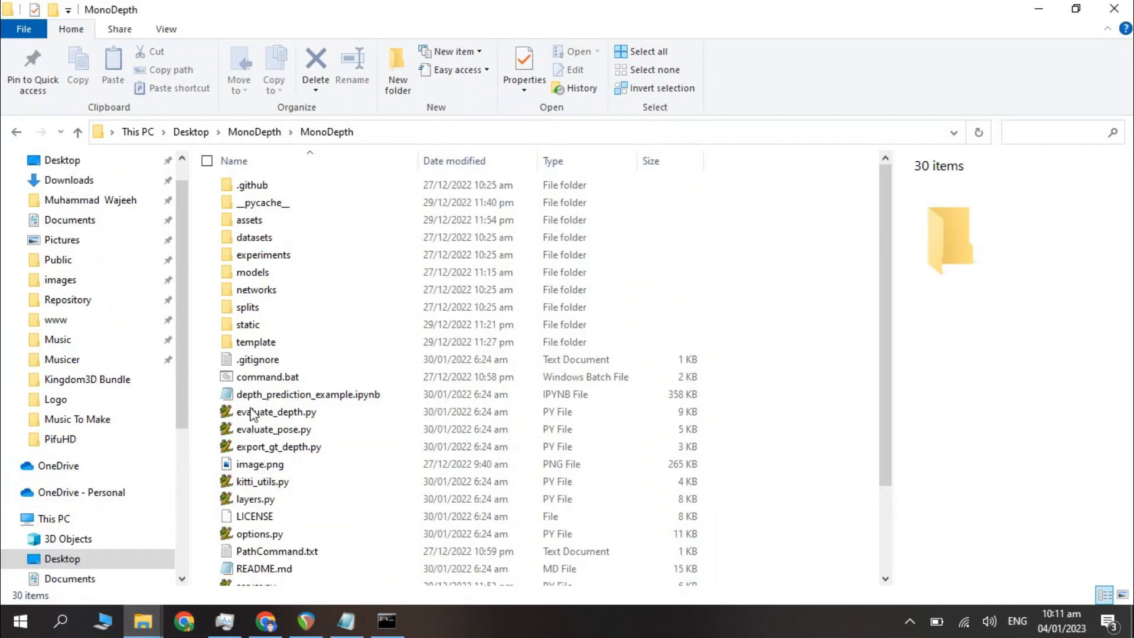
double_click(253, 325)
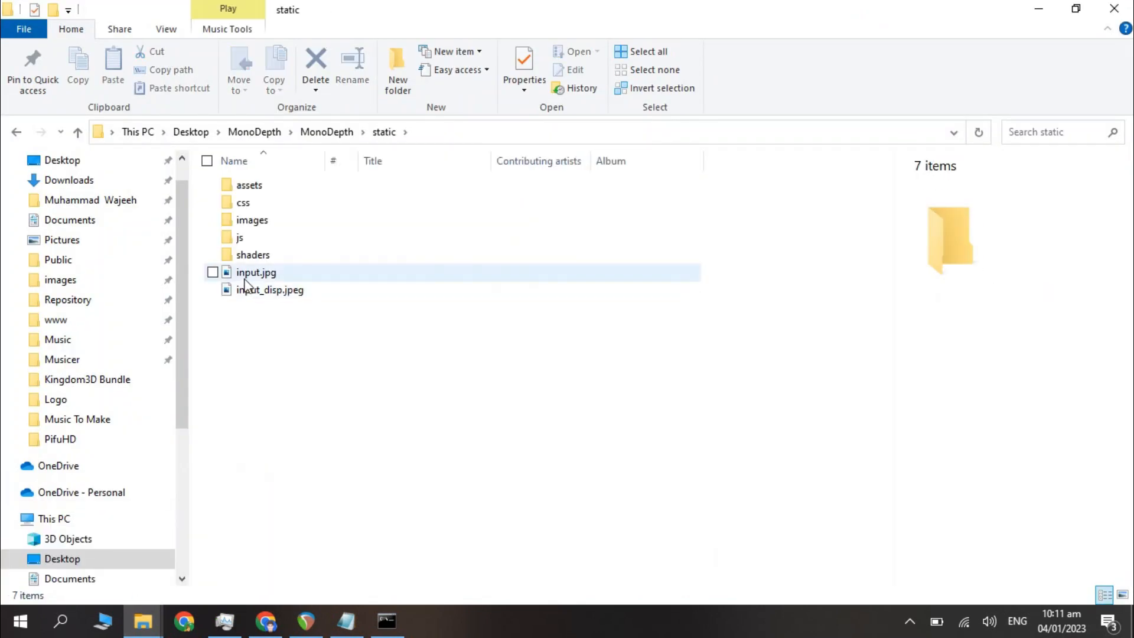
click(246, 278)
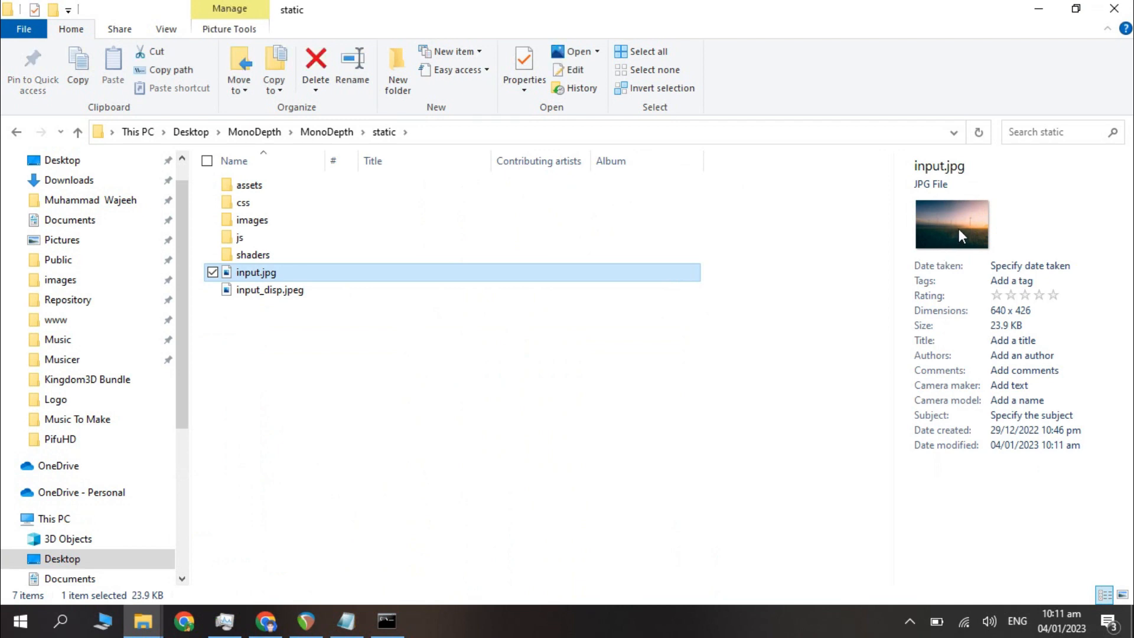
click(260, 295)
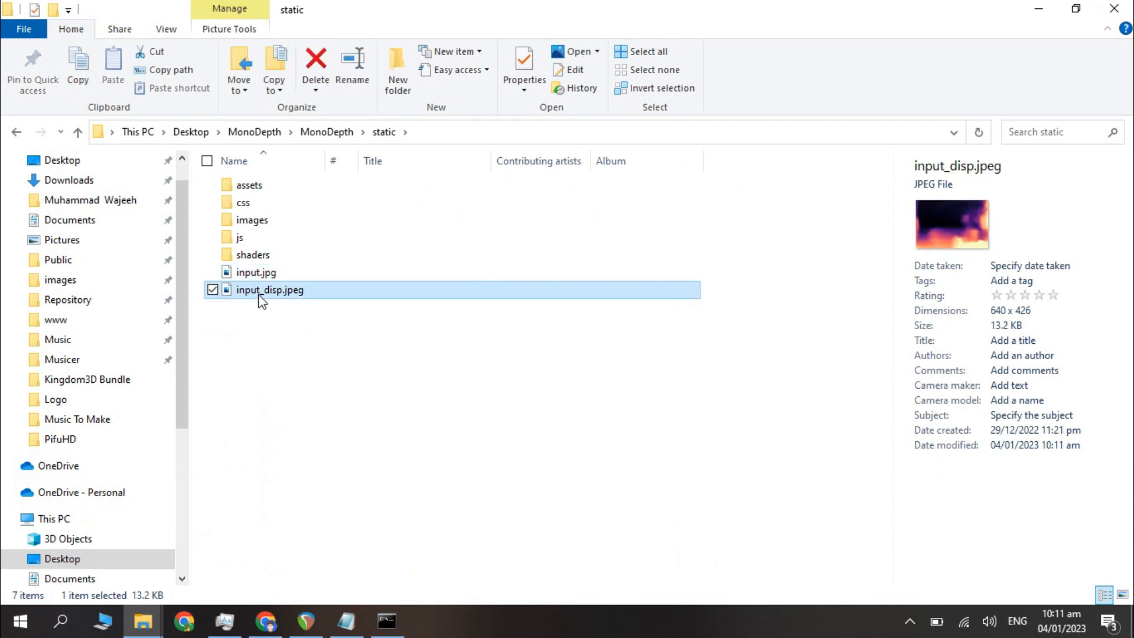
click(389, 623)
Save the sunrise depth image from the MonoDepth page to Downloads as green_depth and resume its interrupted download
click(265, 621)
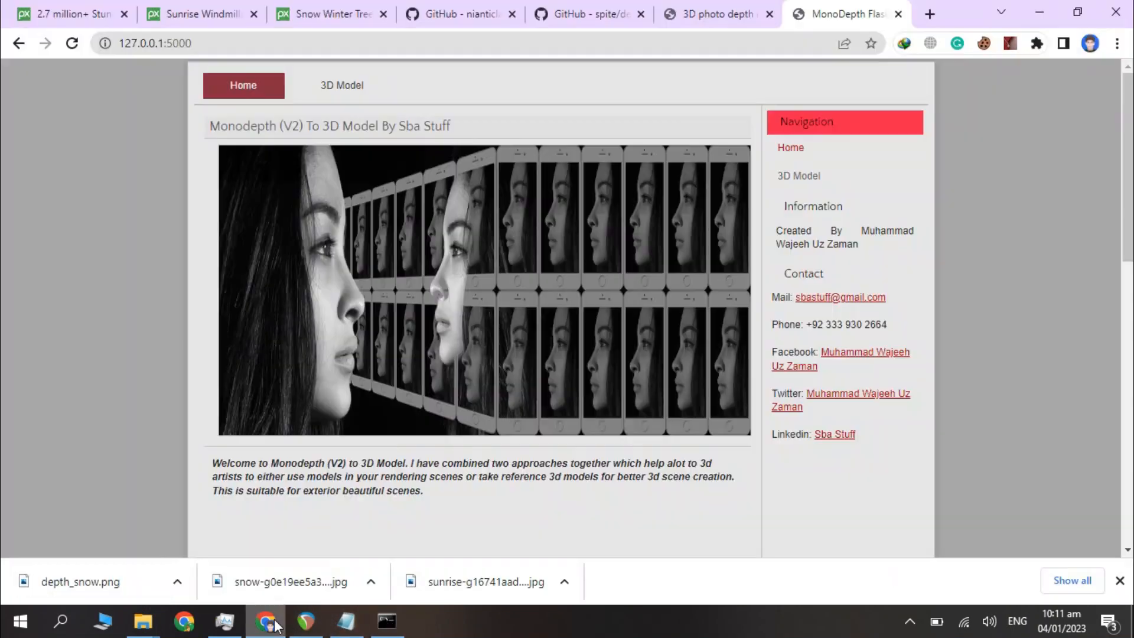
drag(1132, 166, 1116, 449)
right_click(480, 335)
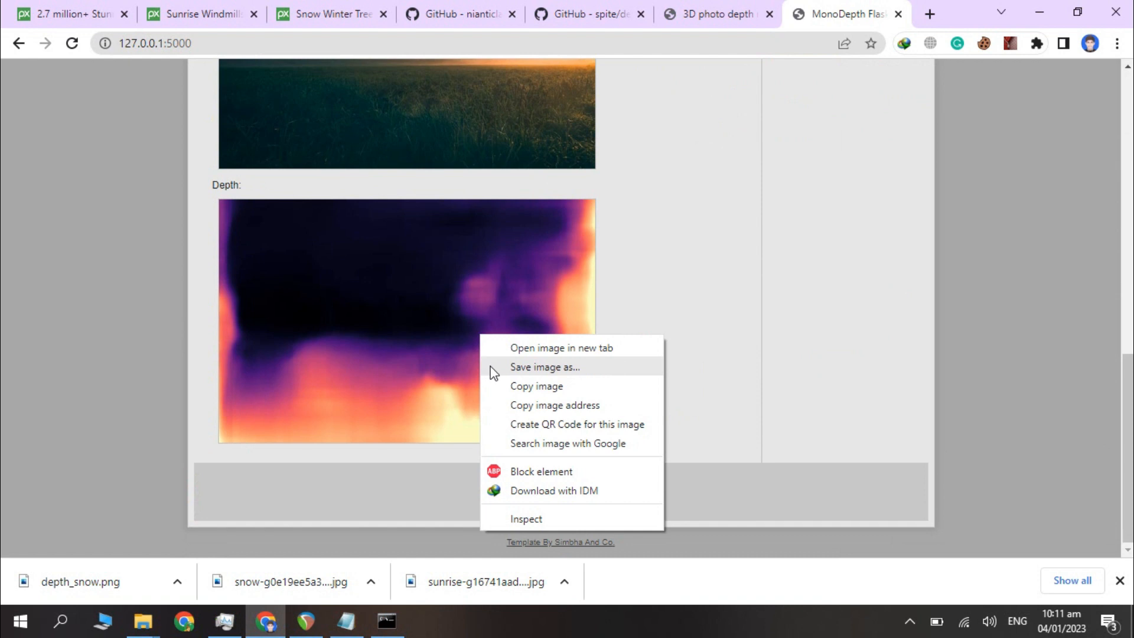
click(491, 367)
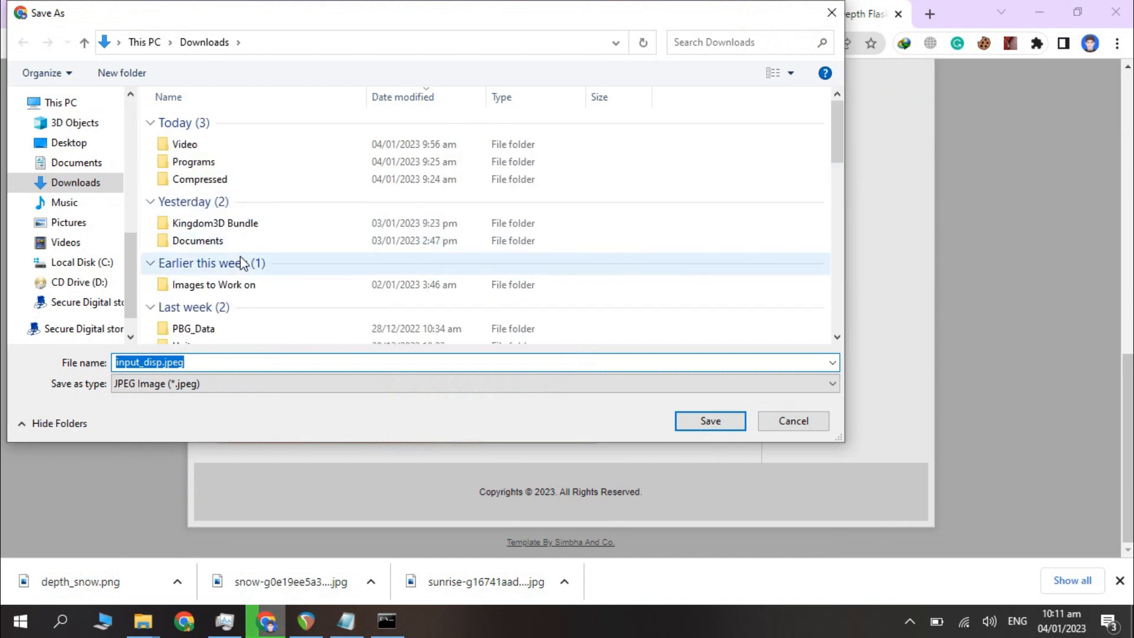
key(BackSpace)
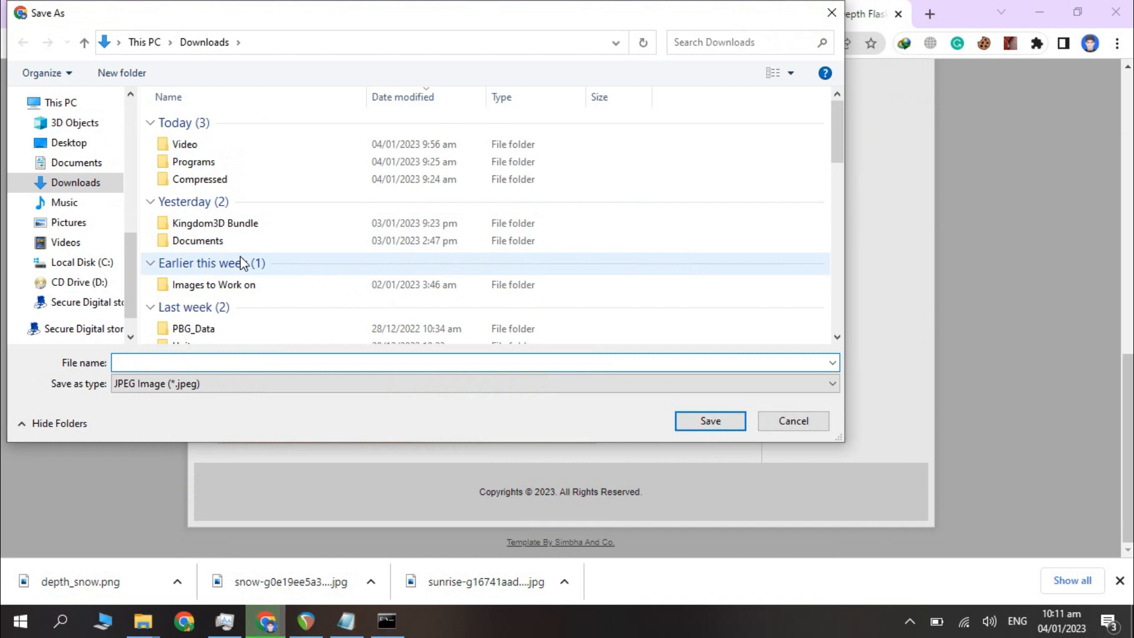
text(green)
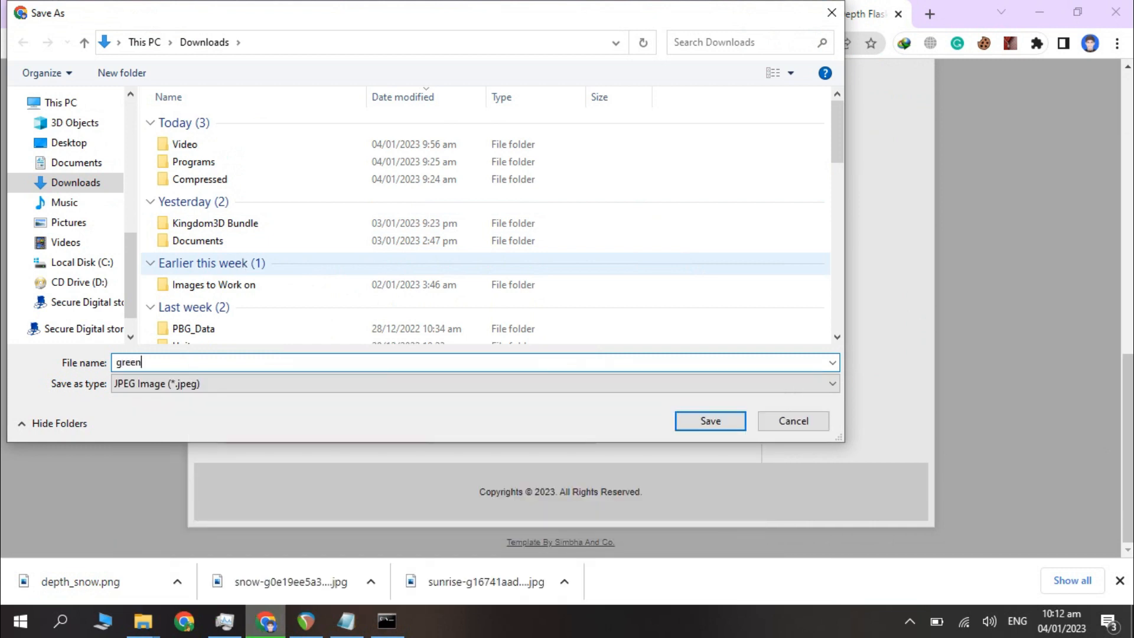
text(_depth)
key(Return)
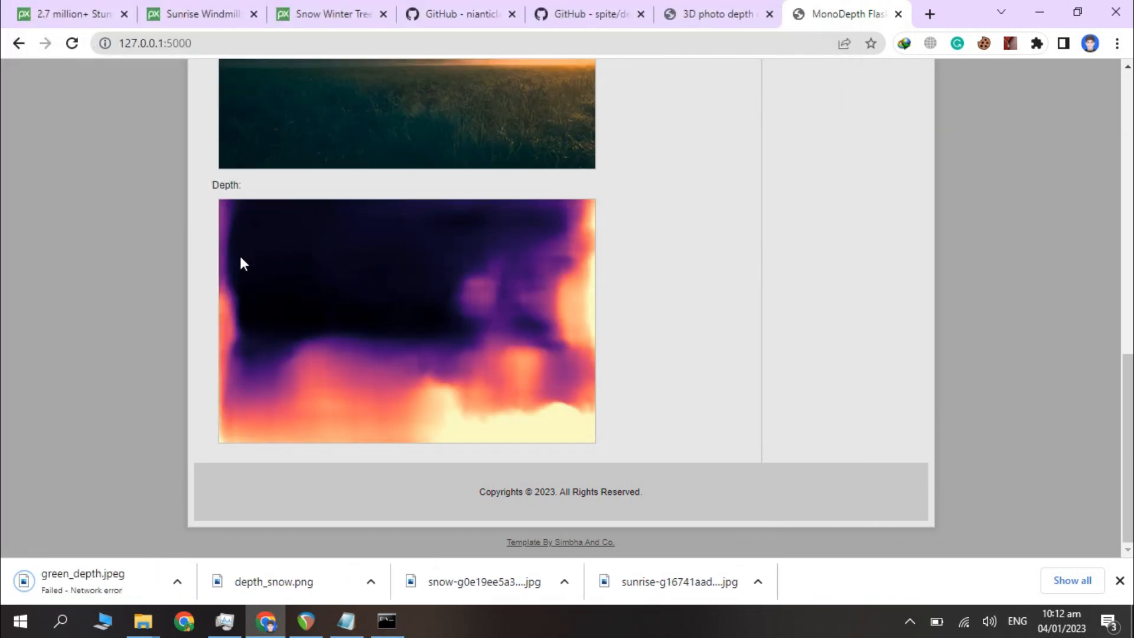
click(177, 581)
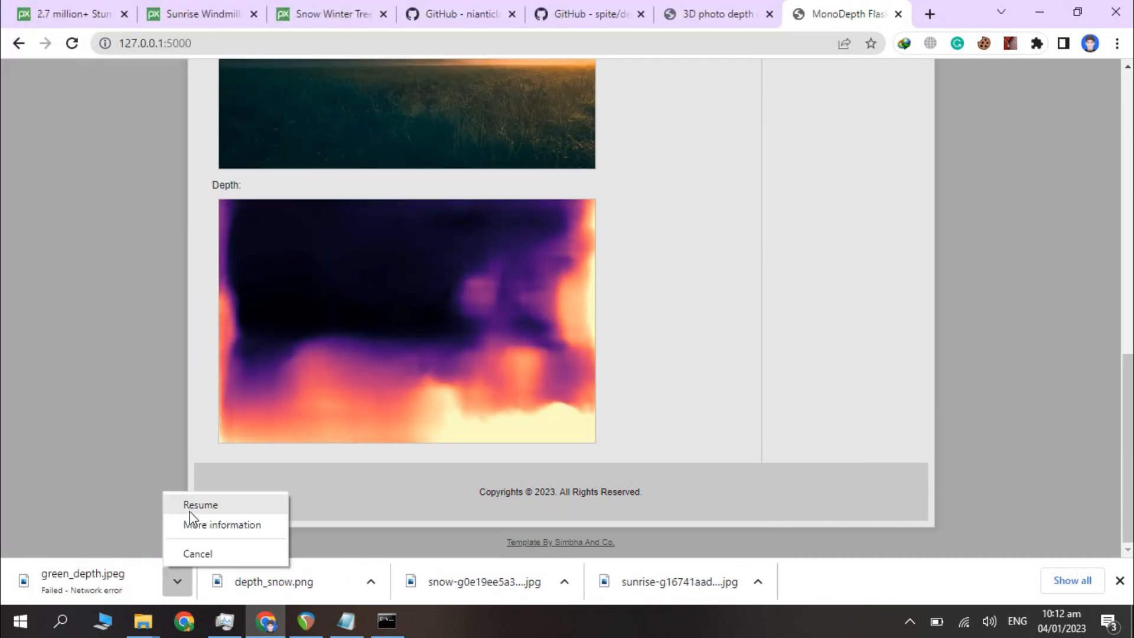
click(179, 502)
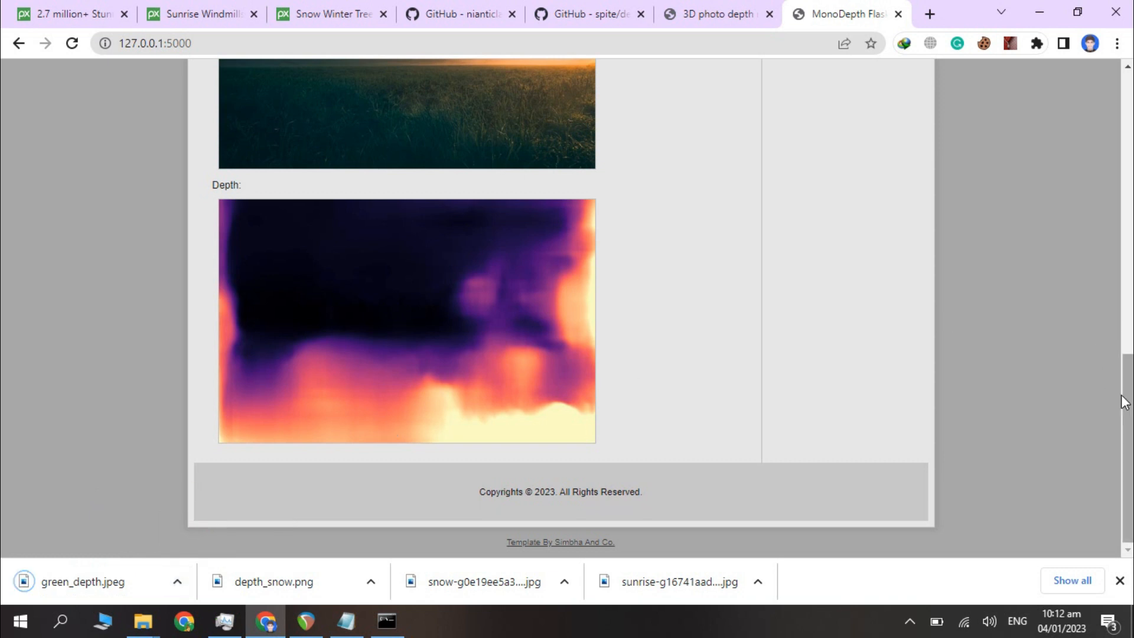
Open the local site's 3D Model page and choose sunrise-g16741aad2_640.jpg from Downloads as the reference image
scroll(1100, 260, up, 5)
scroll(1094, 319, down, 3)
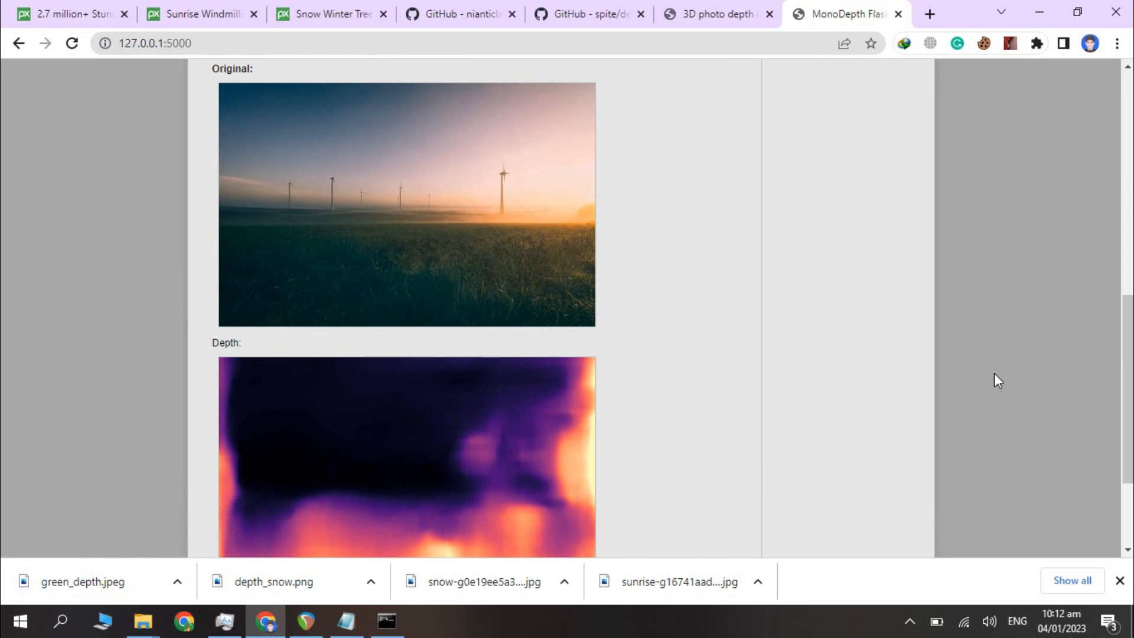
drag(1126, 407, 1087, 125)
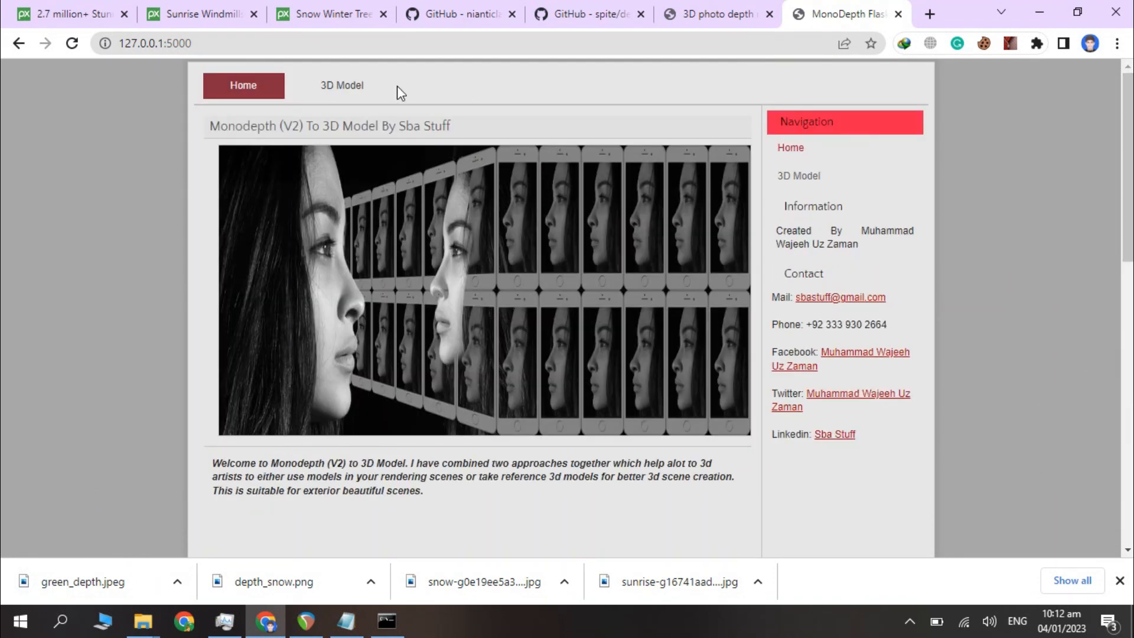
click(337, 96)
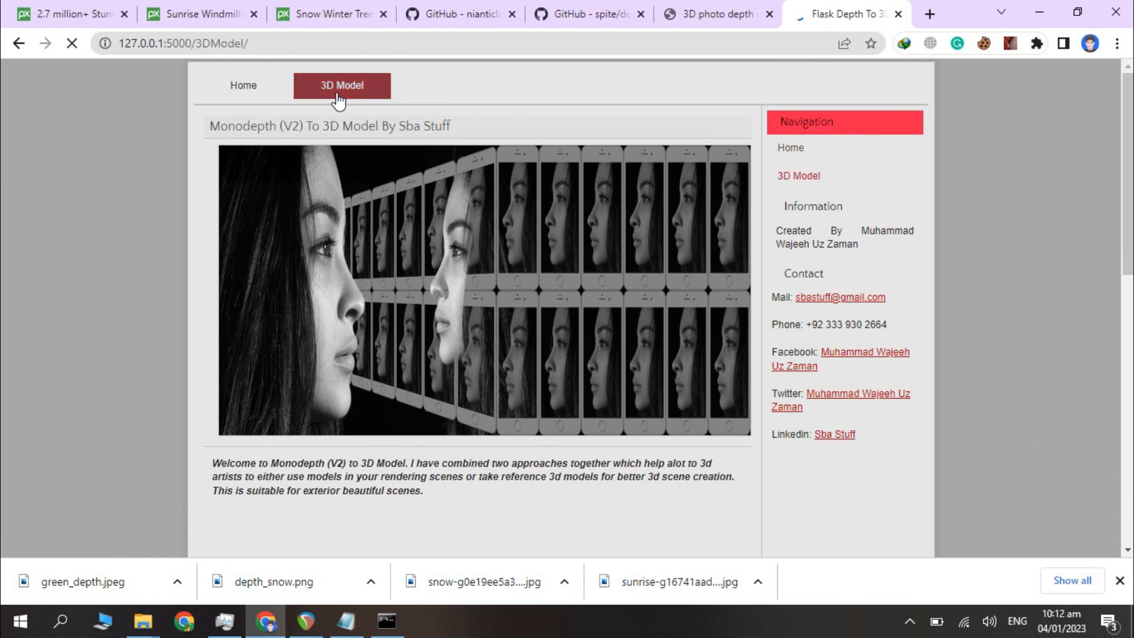
drag(1127, 124, 1108, 249)
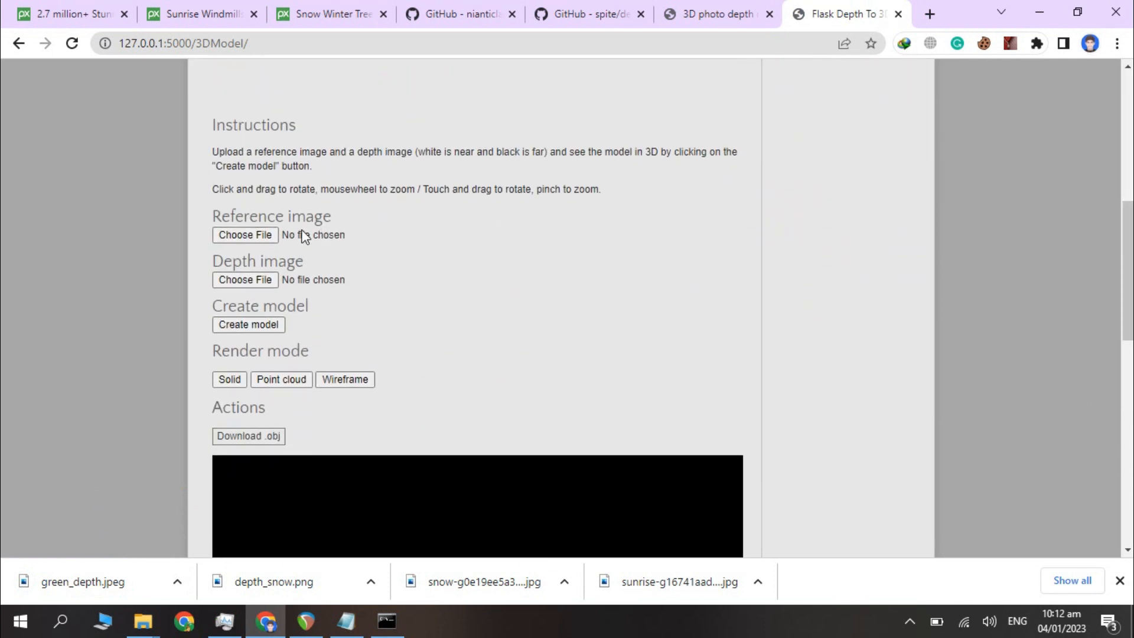
click(363, 235)
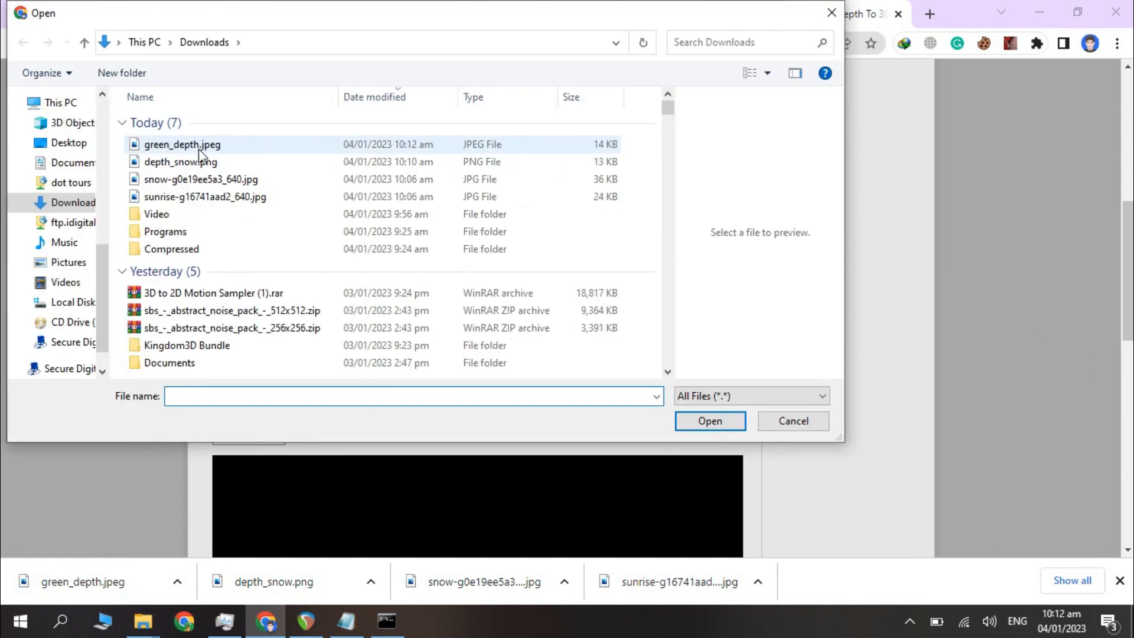
click(188, 196)
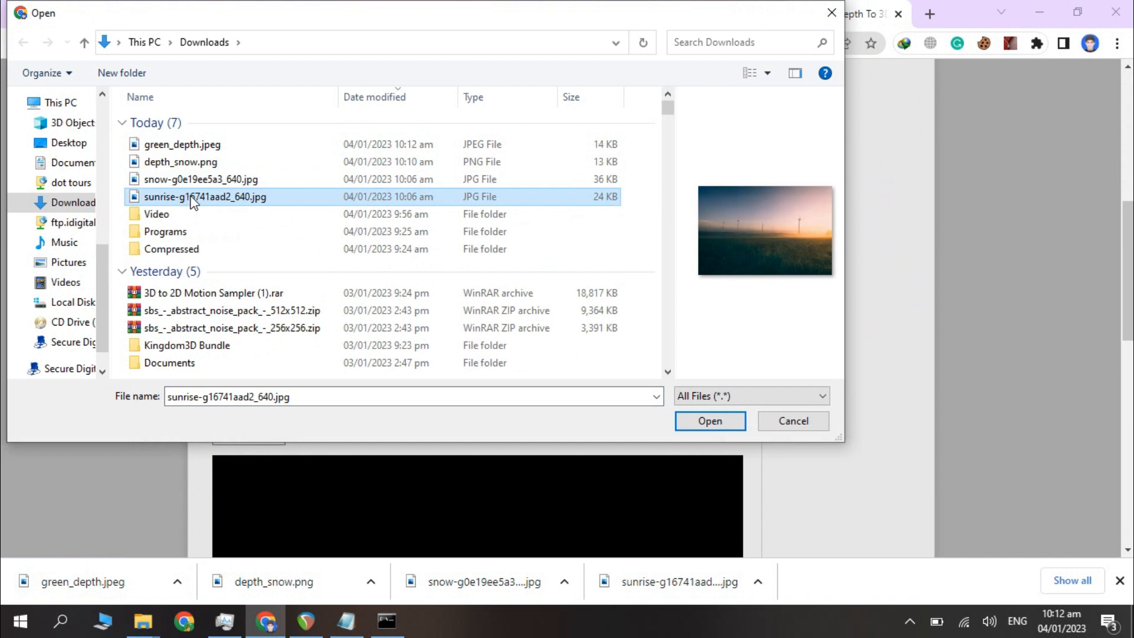
click(686, 418)
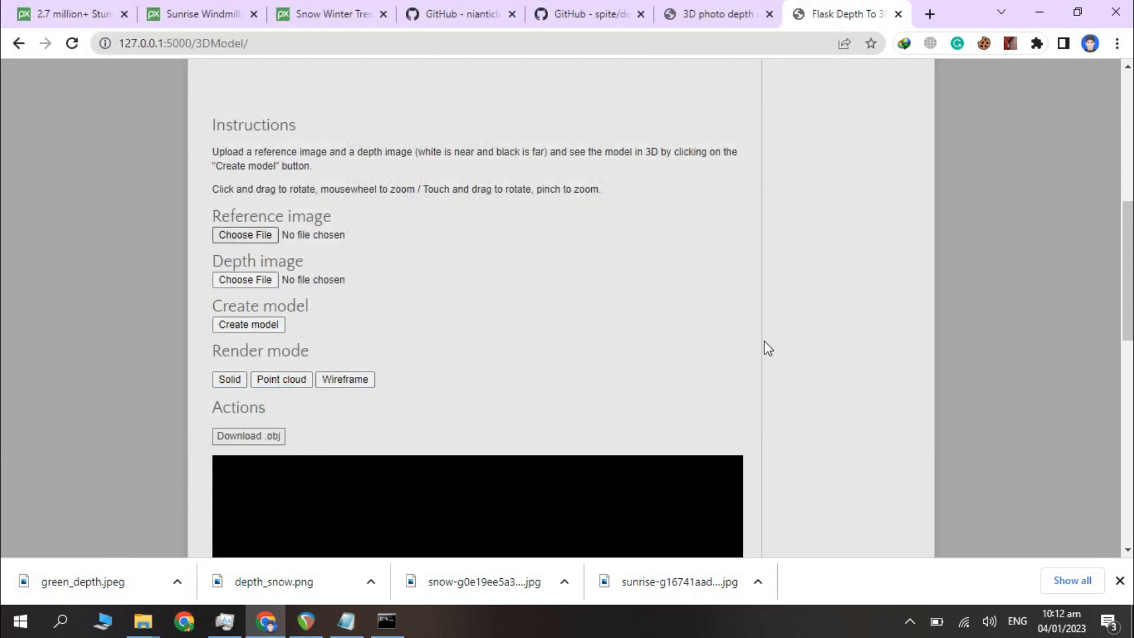
Choose green_depth.jpeg from Downloads as the depth image and create the 3D model
click(266, 281)
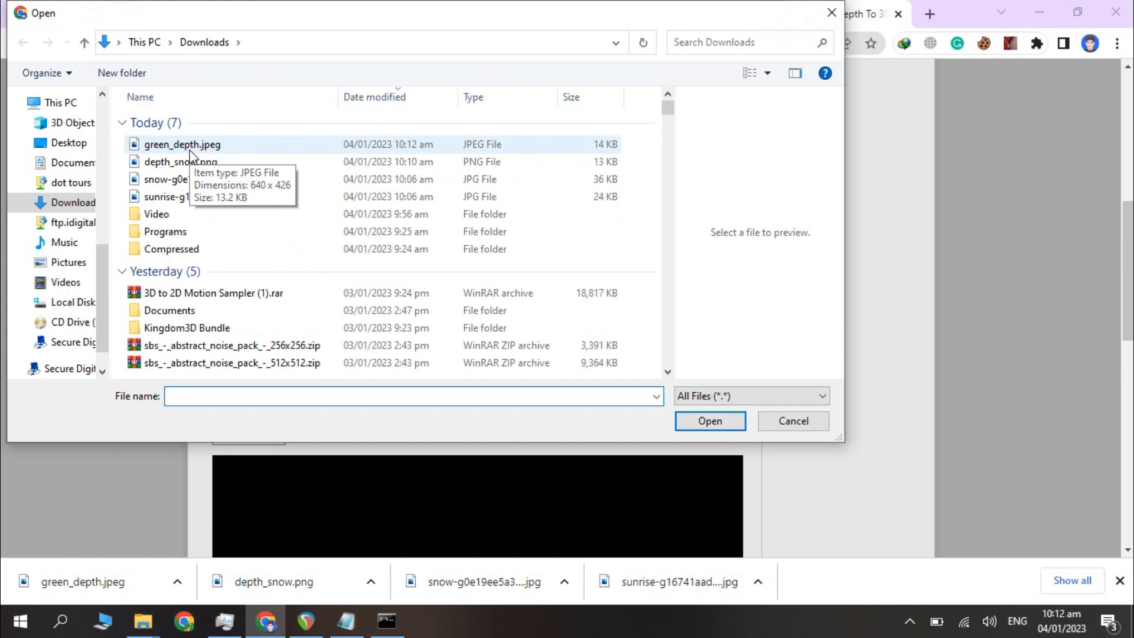
click(195, 148)
click(709, 422)
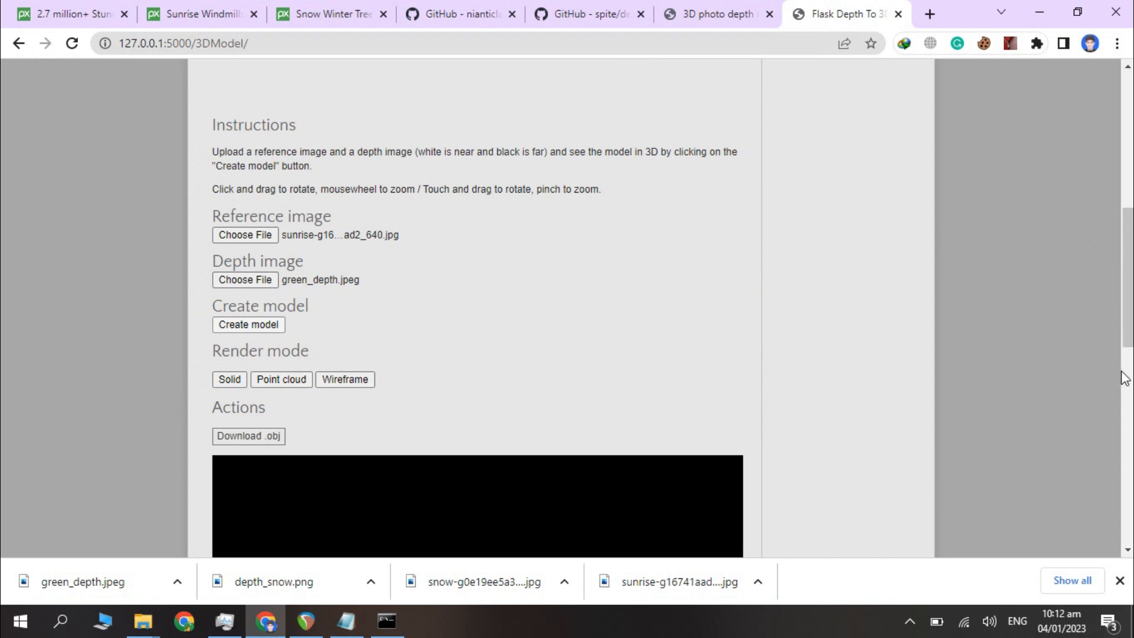
scroll(1124, 378, down, 2)
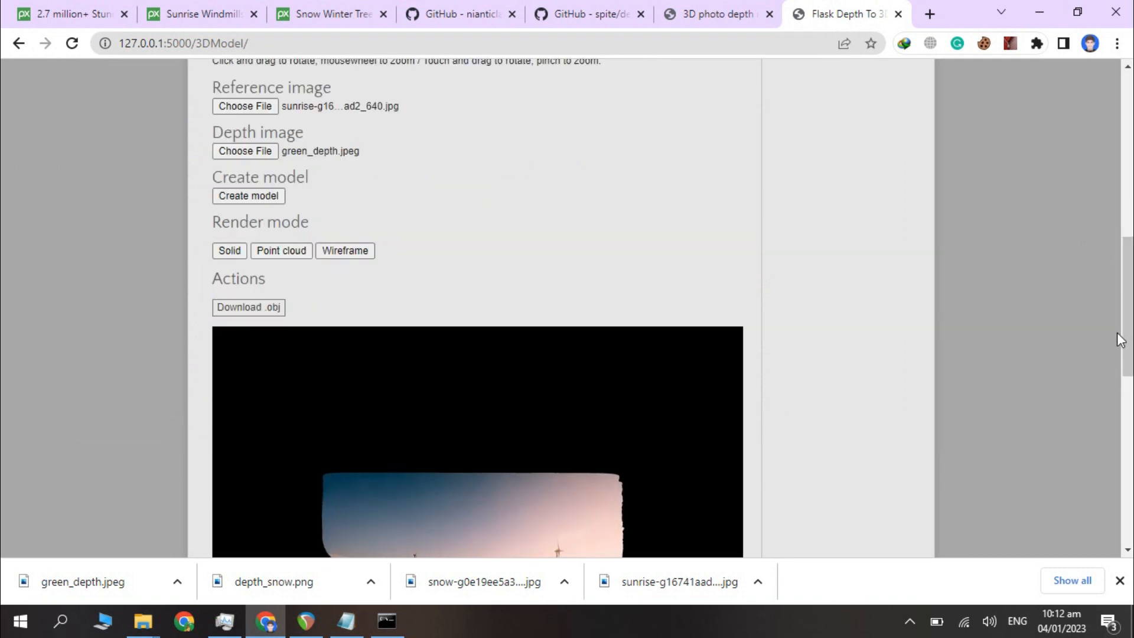
scroll(1122, 354, down, 3)
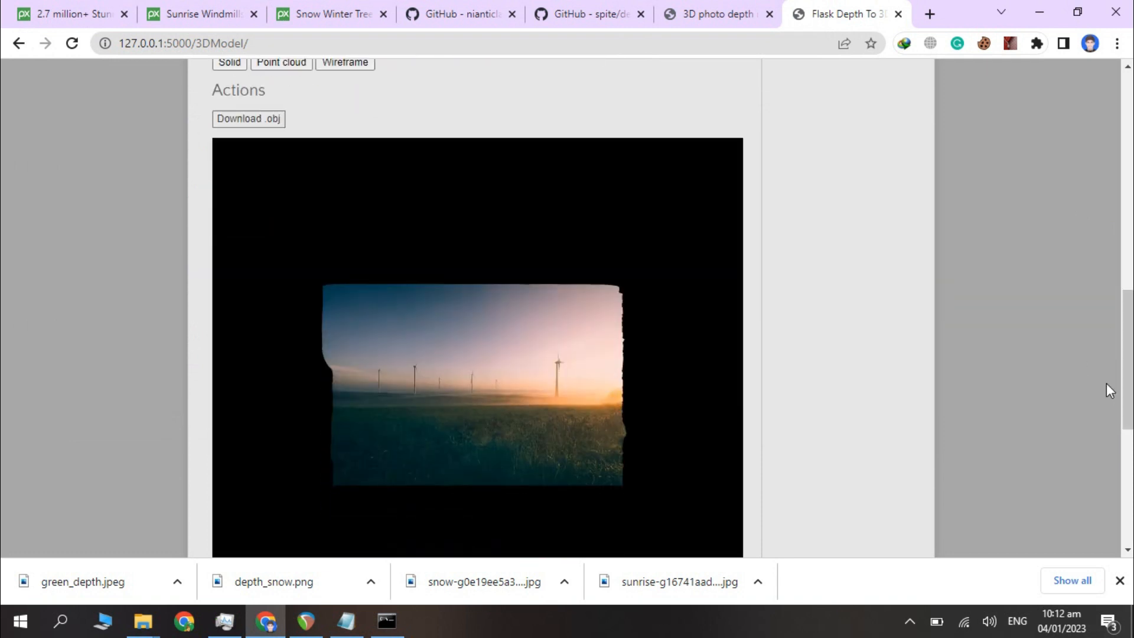
Glance at the depth-player GitHub repository, and rotate the generated 3D model to examine its relief and the model settings
click(595, 18)
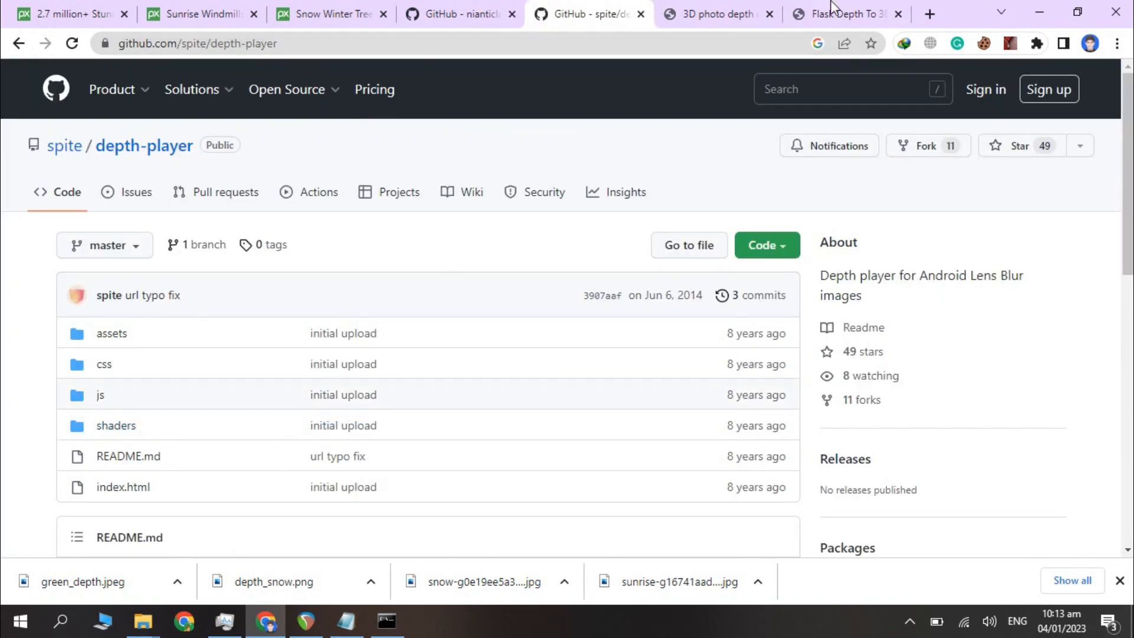
click(876, 26)
drag(706, 324, 456, 256)
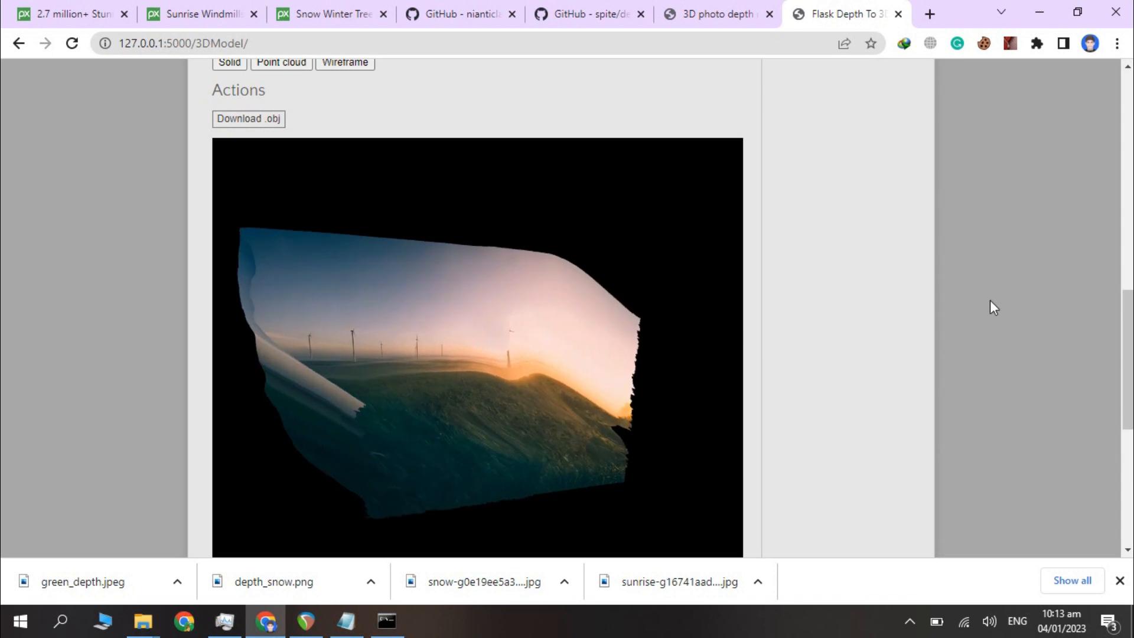
scroll(1129, 340, down, 4)
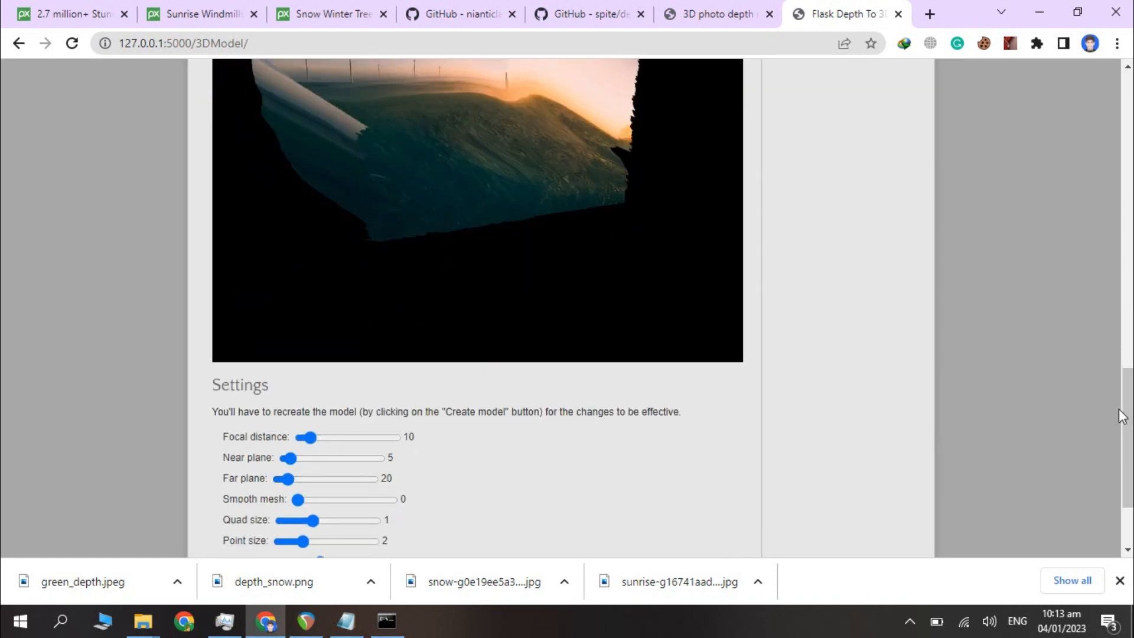
Try the Point cloud and Wireframe render modes on the 3D model and return it to Solid
drag(1127, 421, 1076, 286)
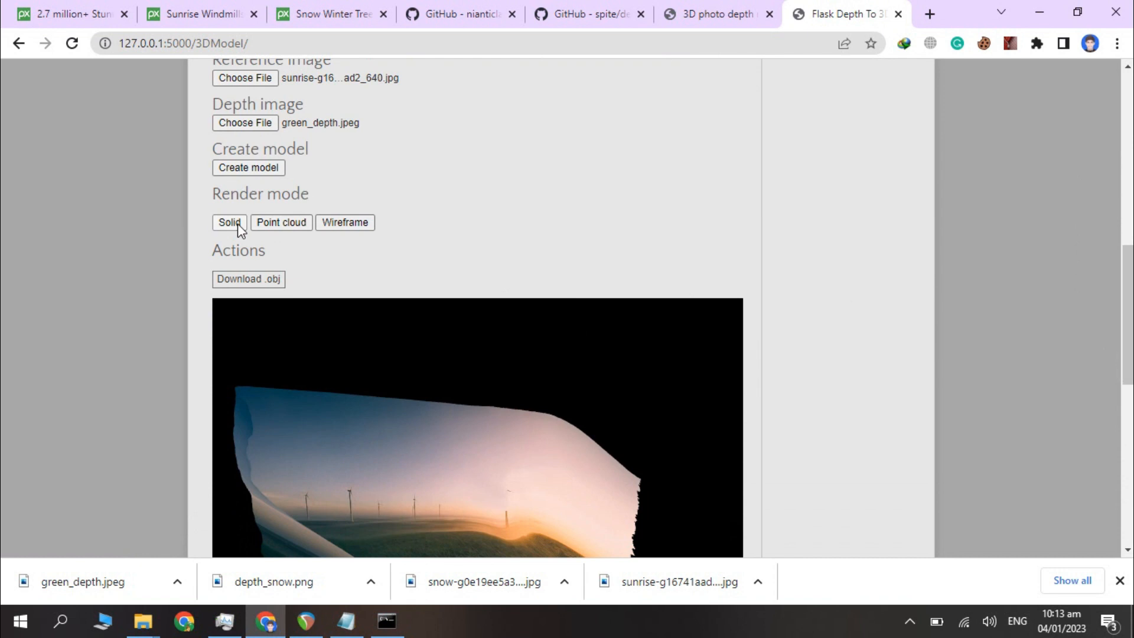
click(311, 226)
click(333, 225)
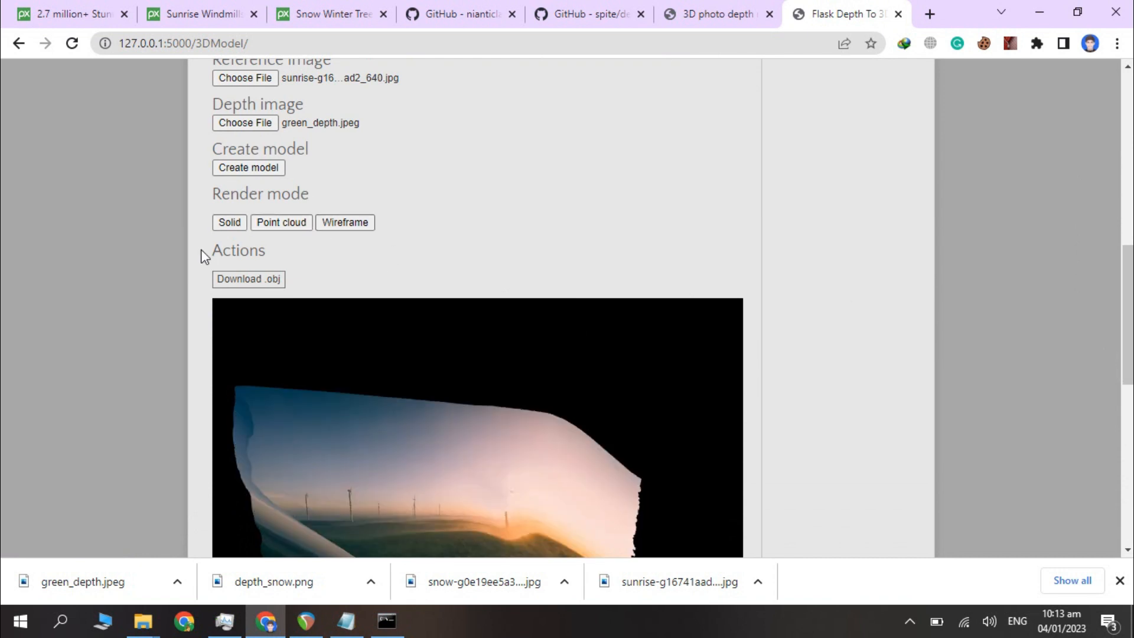
click(225, 226)
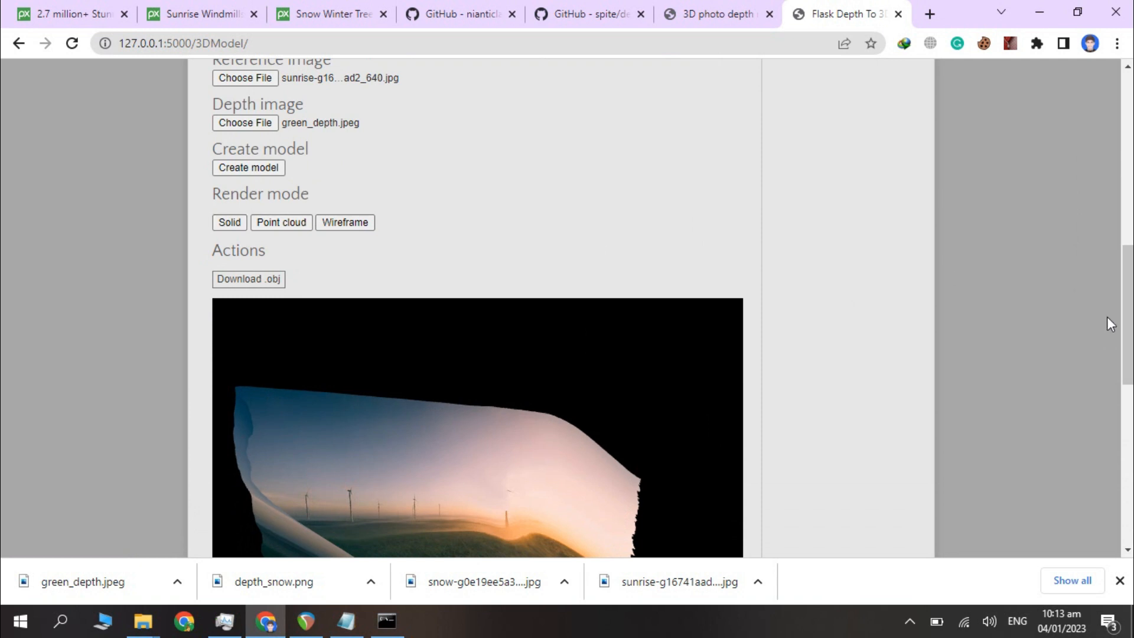
Download the generated sunrise 3D model as an .obj file
scroll(1122, 319, down, 1)
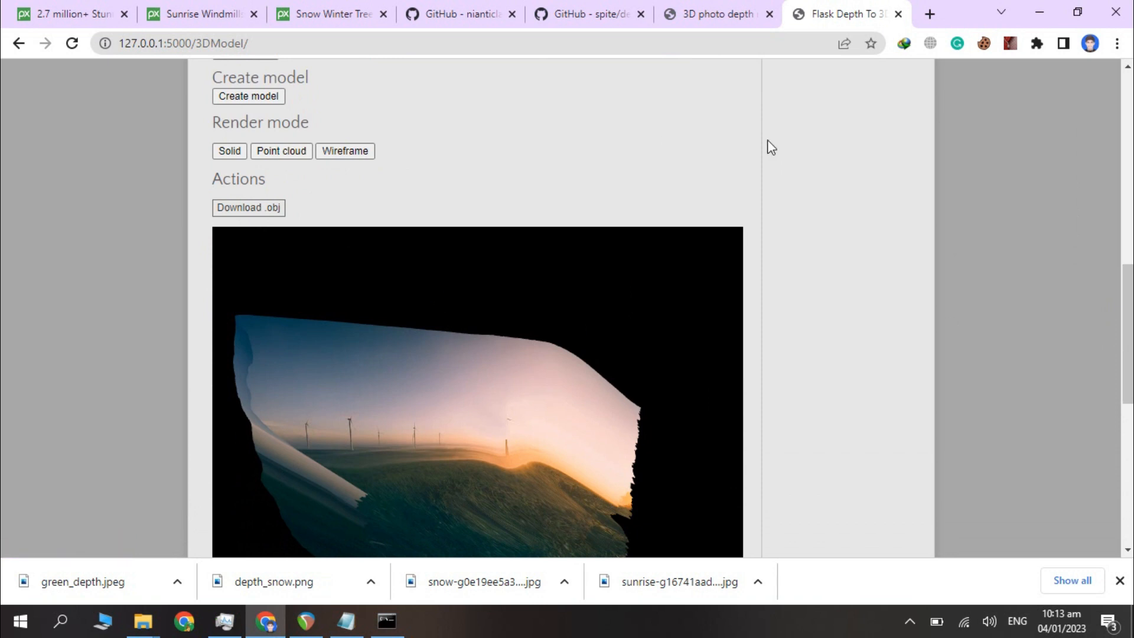
scroll(1111, 291, down, 3)
scroll(1110, 291, up, 3)
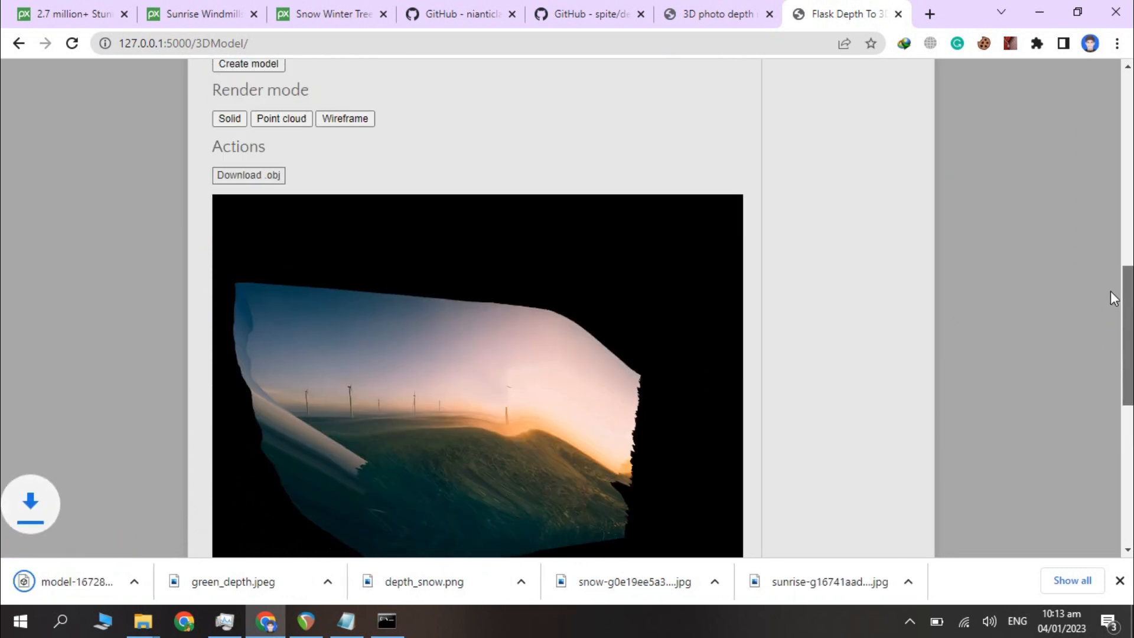
Search the web for depthplayer in a new tab and open the Depth Player website
click(930, 14)
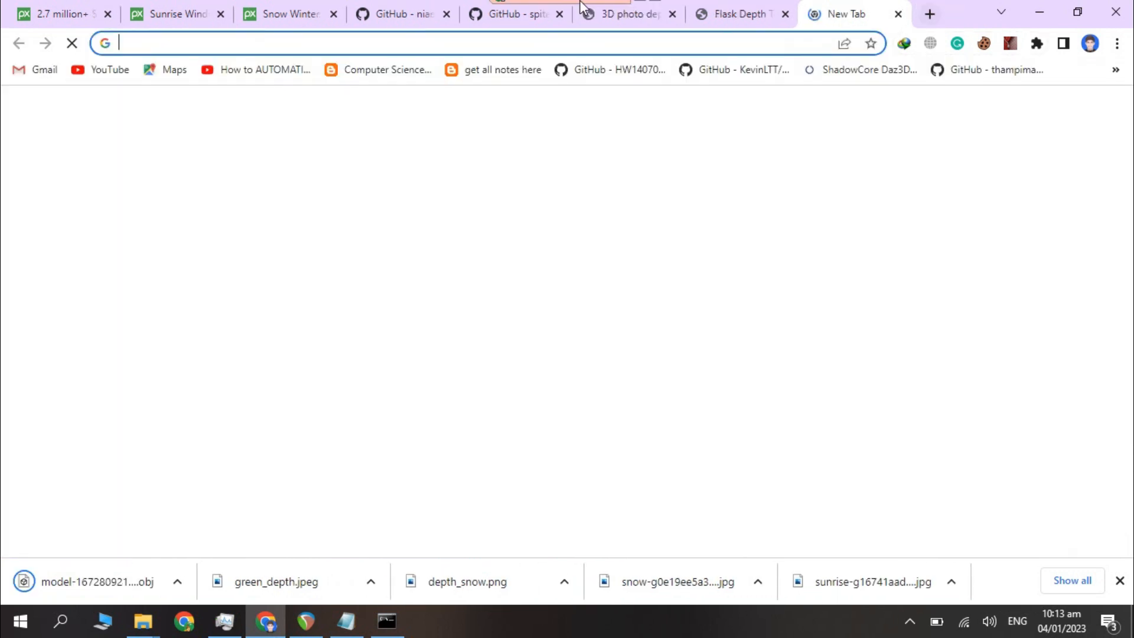
text(depth)
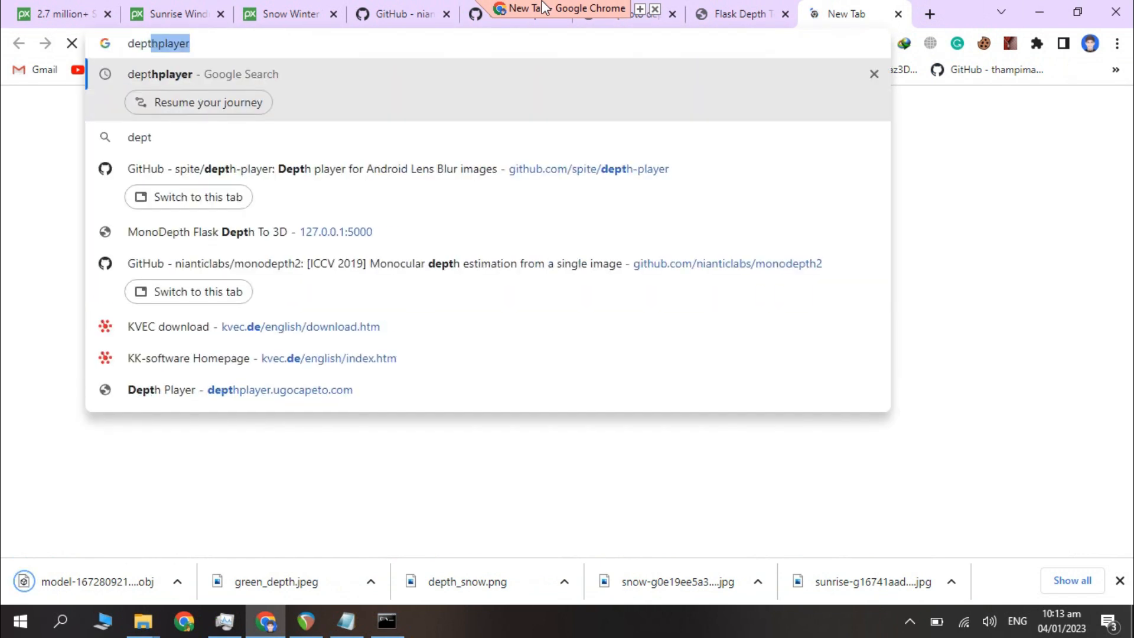
key(Return)
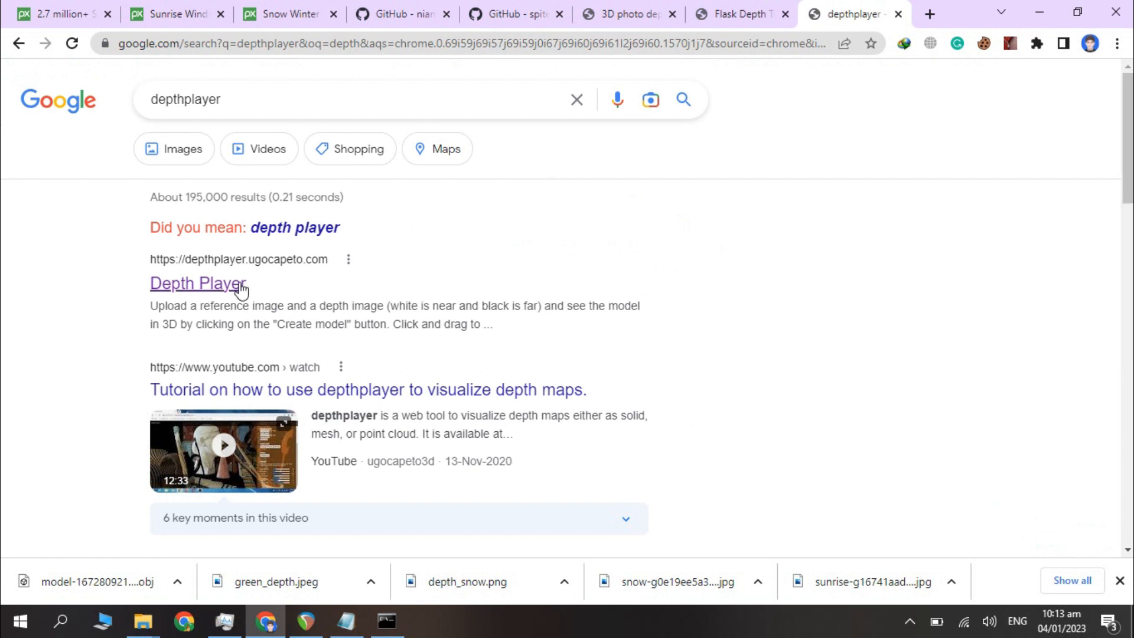
click(220, 286)
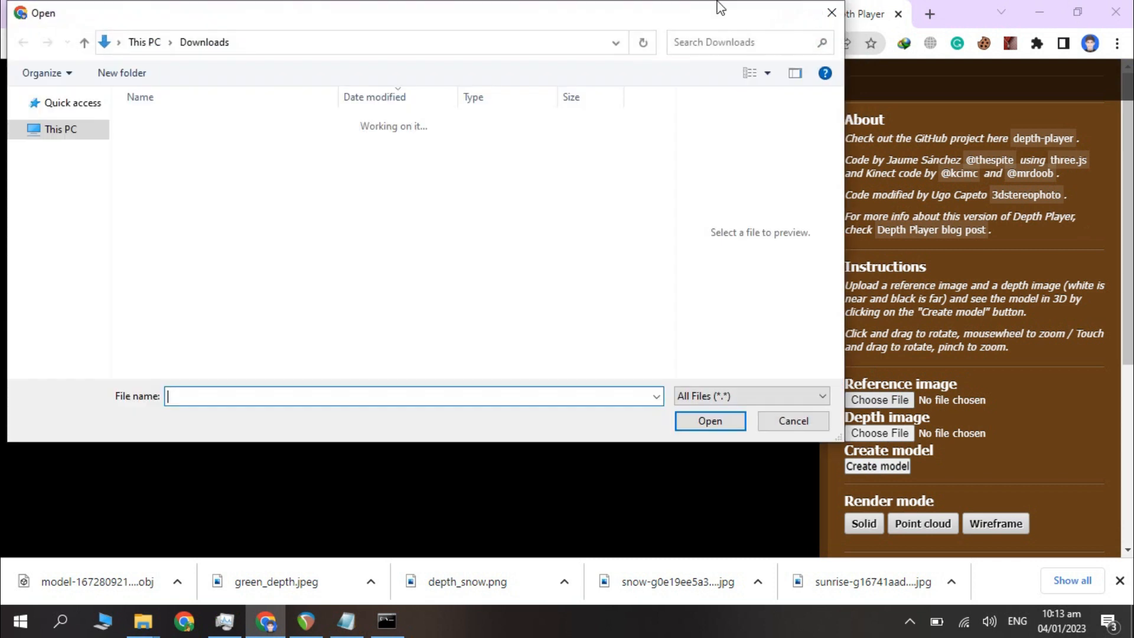
Dismiss the file chooser, check on the 3dphoto.io page which photo the depth map was generated from, and return to Depth Player
drag(659, 25, 640, 134)
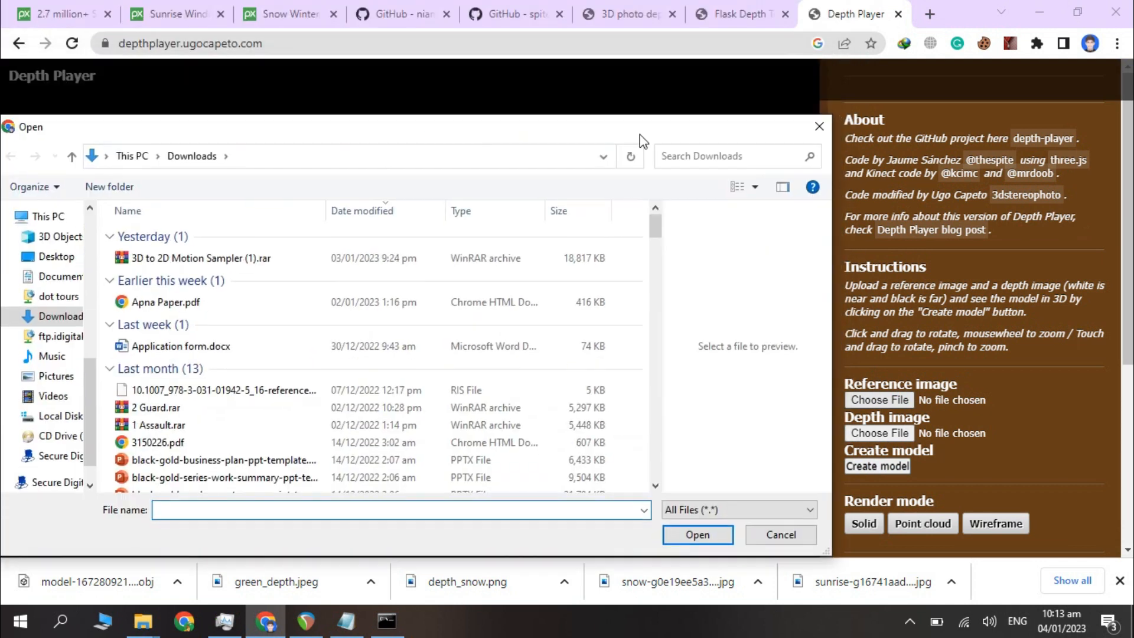
click(822, 129)
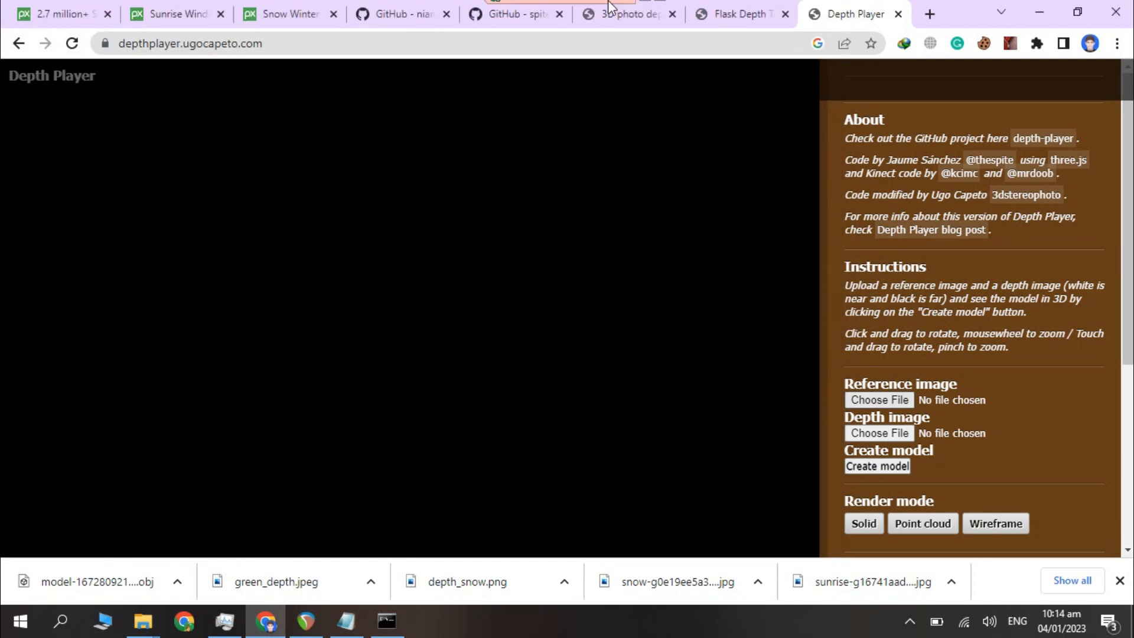
click(614, 17)
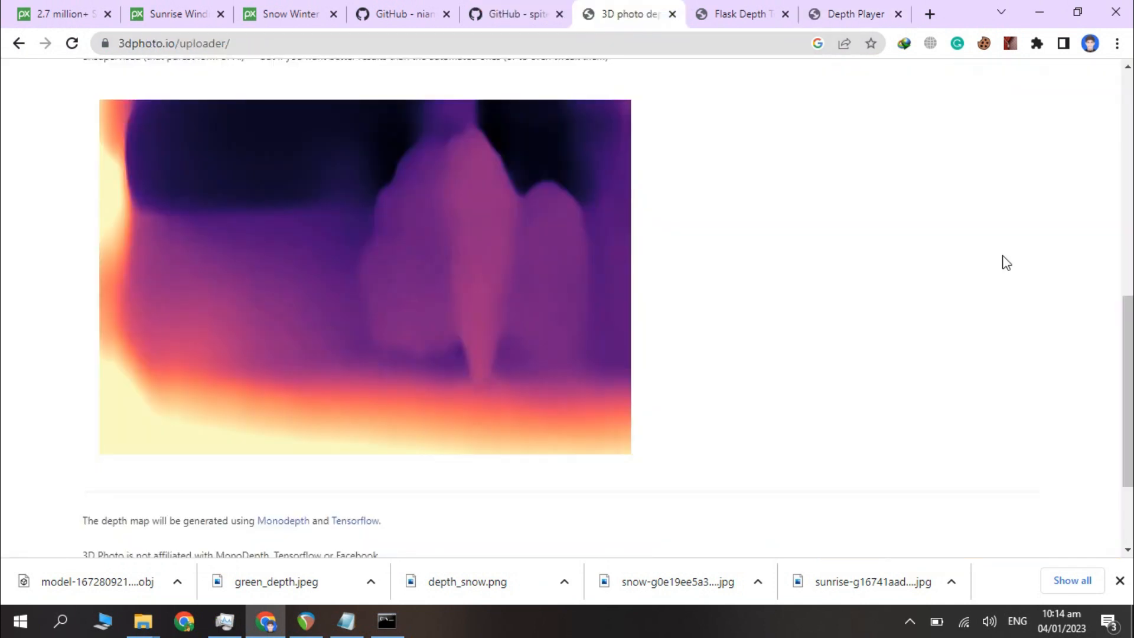
scroll(1129, 340, up, 1)
drag(1128, 340, 1109, 175)
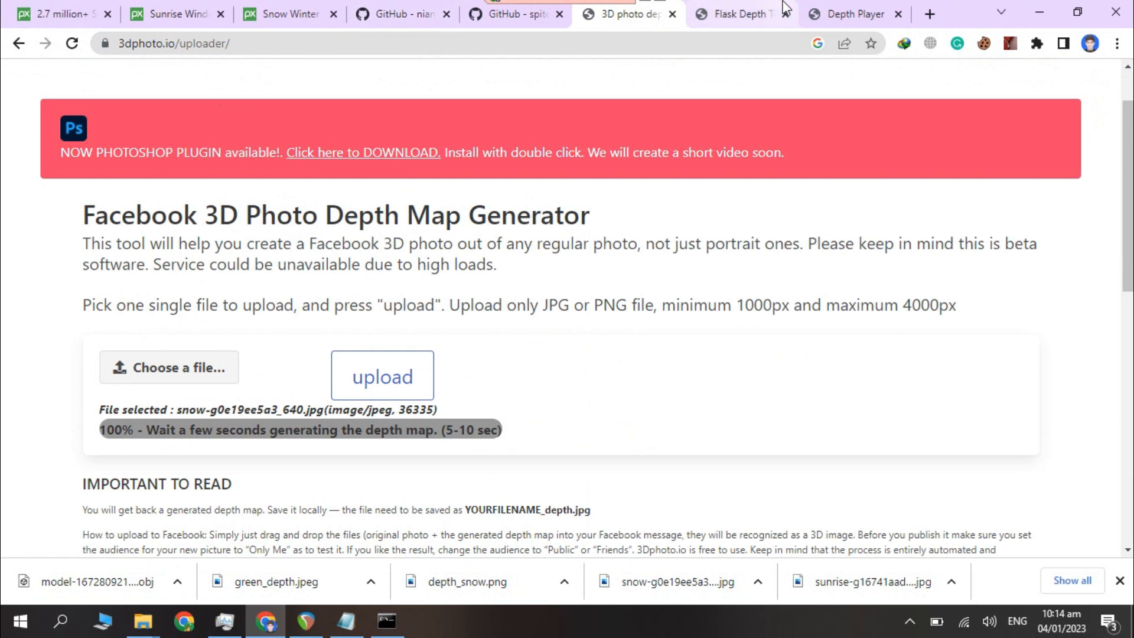
click(851, 13)
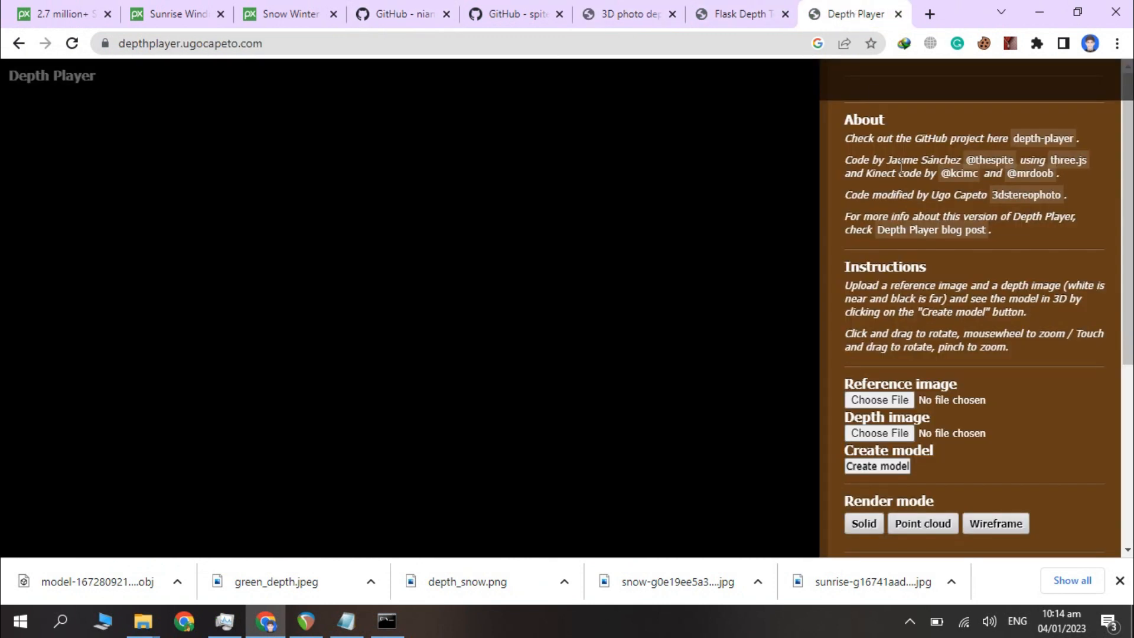
Load snow-g0e19ee5a3_640.jpg from Downloads as the reference image in Depth Player
click(855, 394)
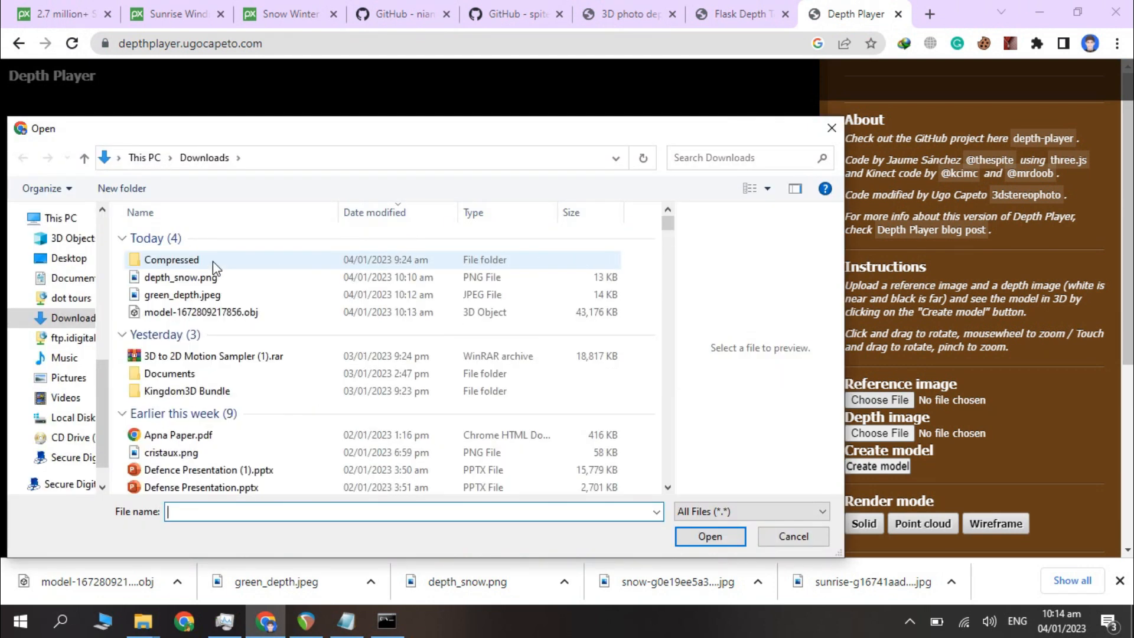
click(233, 312)
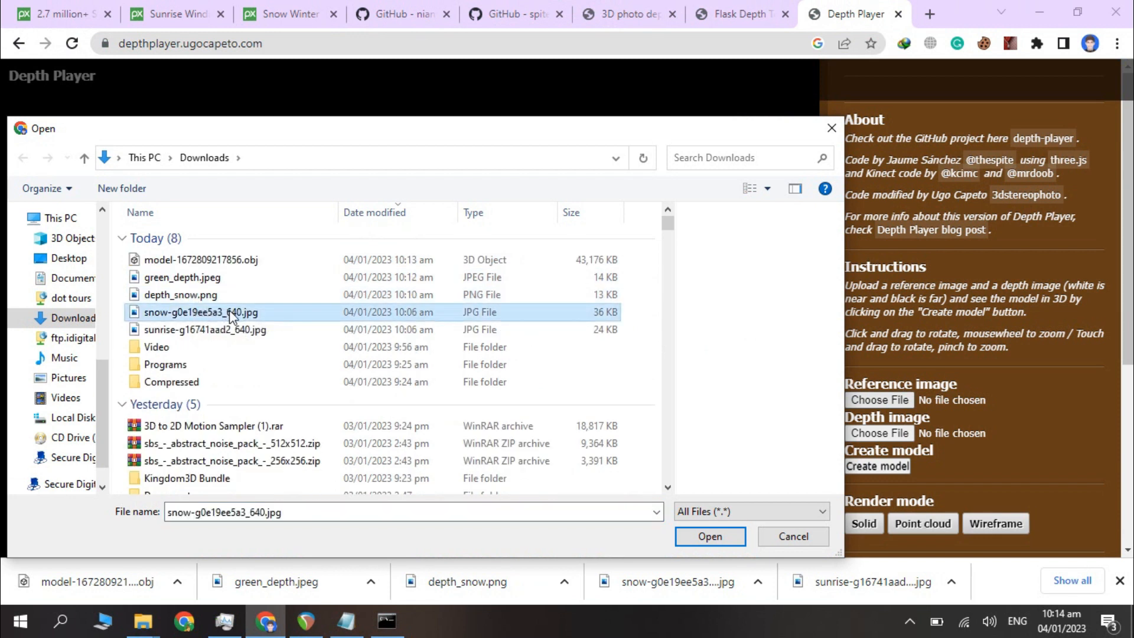
click(711, 536)
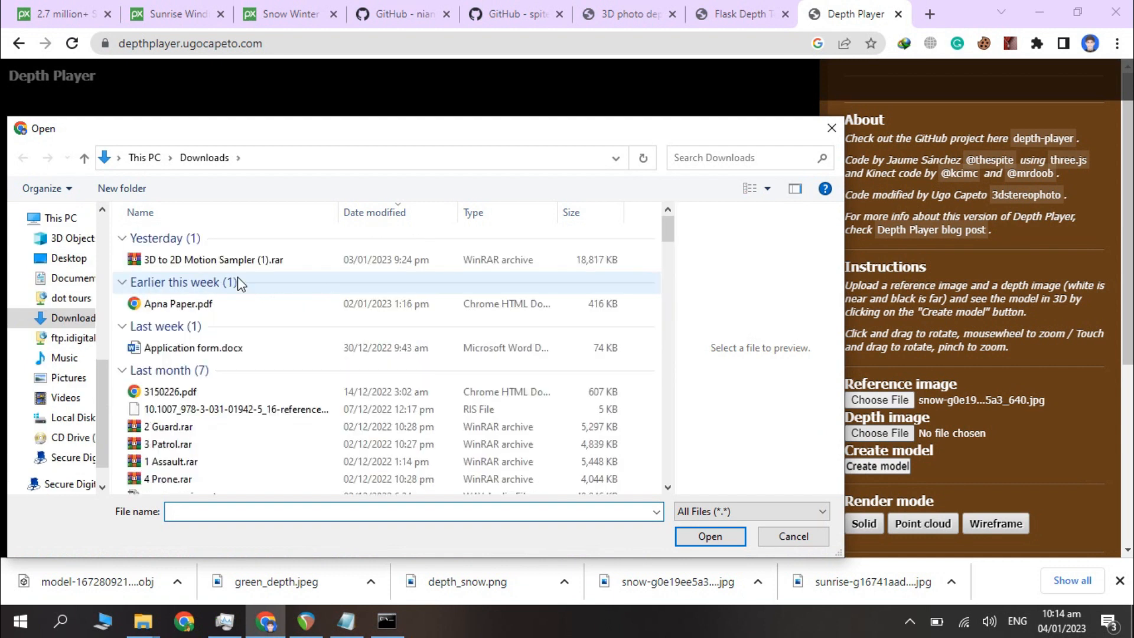
Choose depth_snow.png from Downloads as the depth image and create the snow tree 3D model
click(199, 280)
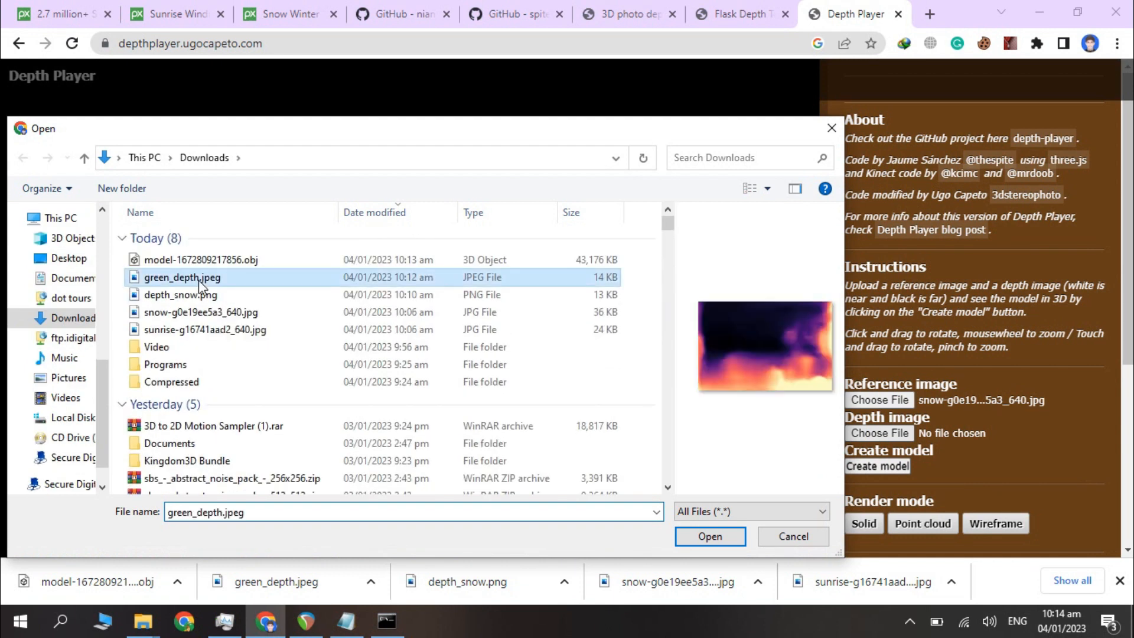
click(193, 299)
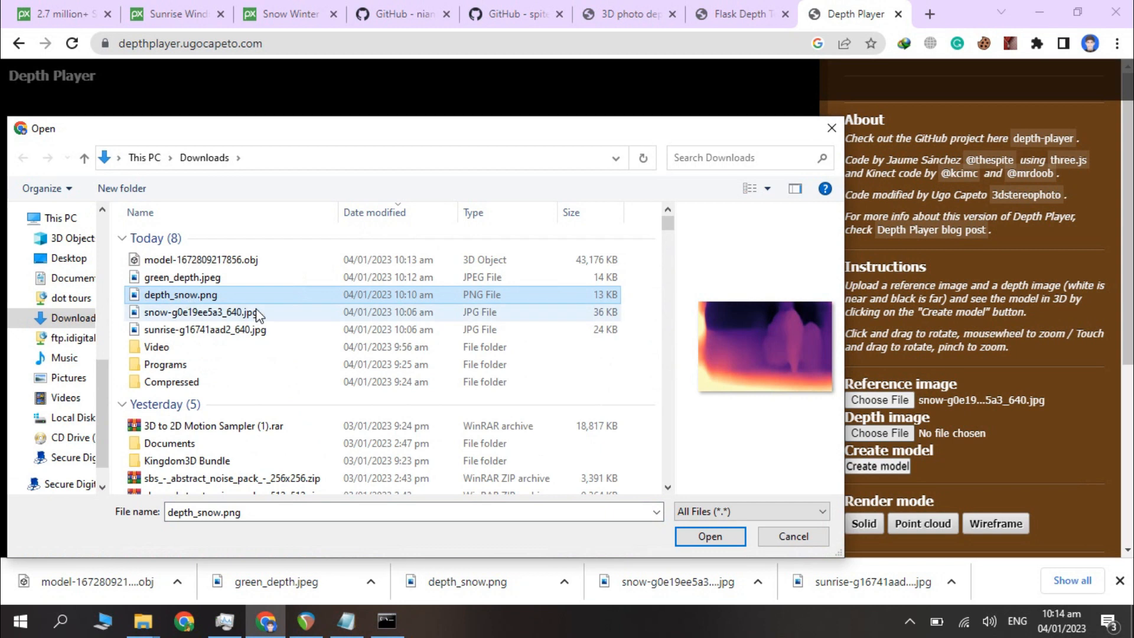
click(709, 537)
click(872, 467)
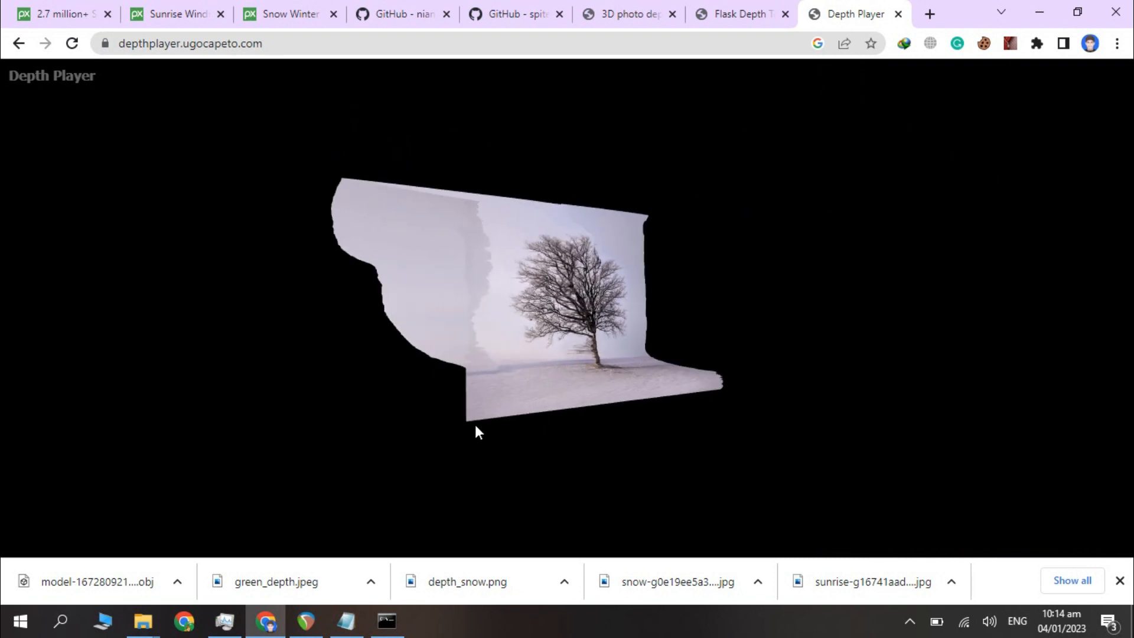
Rotate the snow tree model to inspect its relief and download it as an .obj file
mouse_move(898, 403)
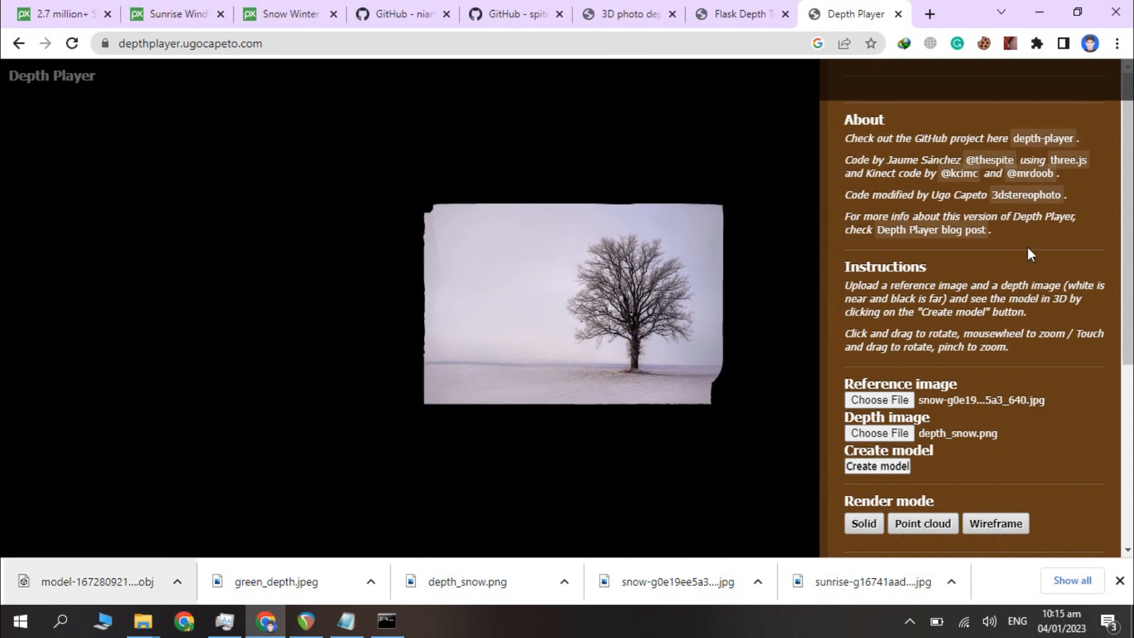
scroll(1105, 331, down, 5)
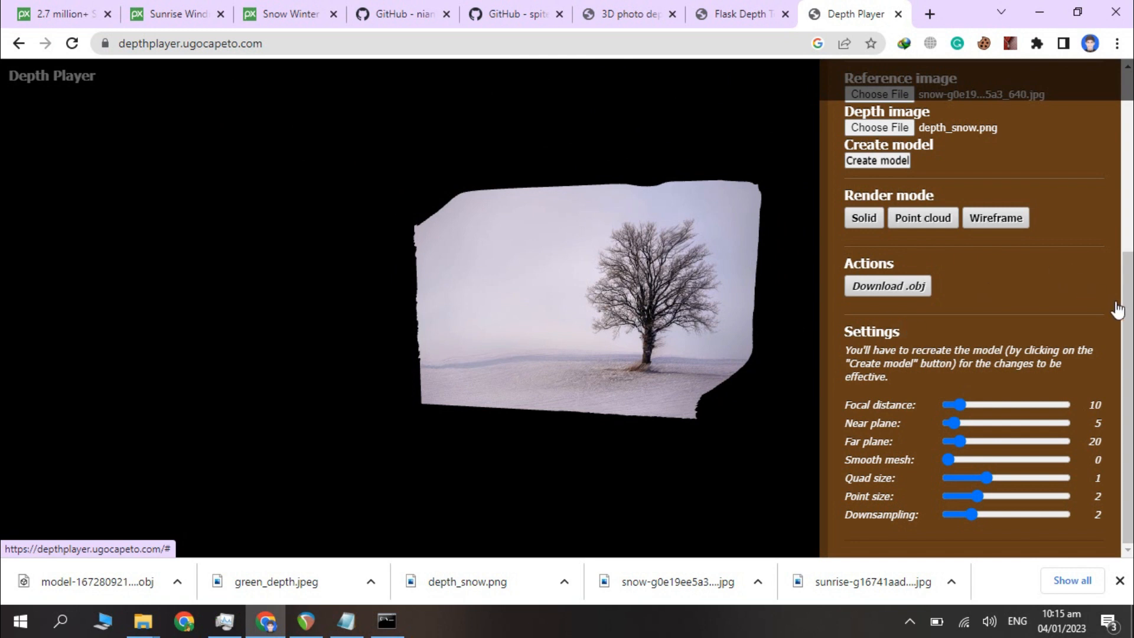
scroll(1091, 157, up, 1)
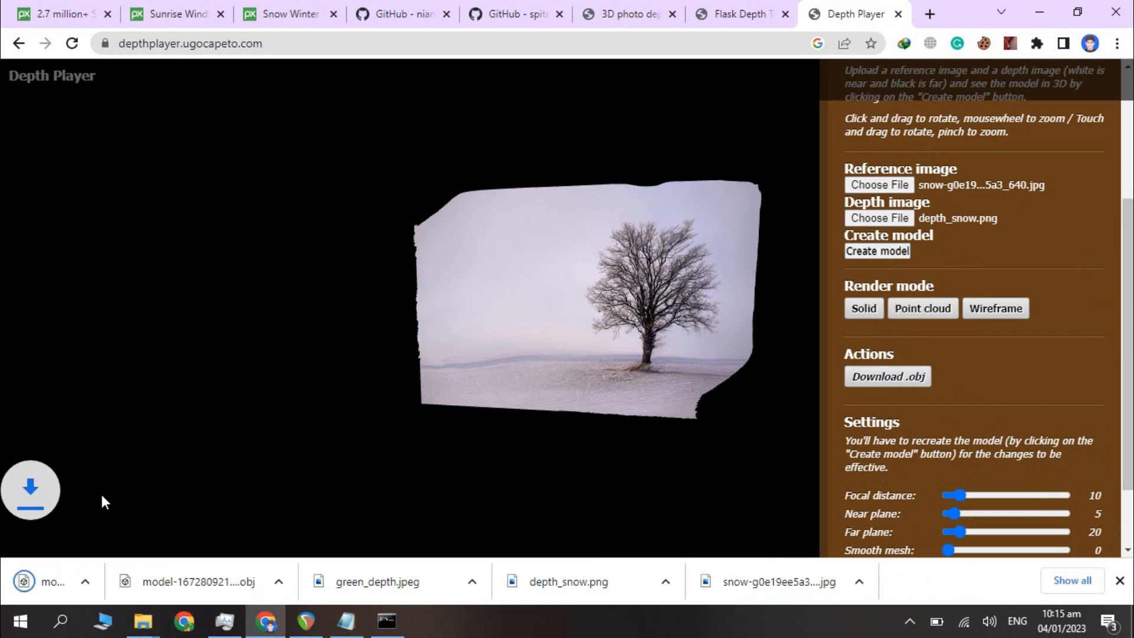
Launch iClone 3DXchange5 and move its window away from the Depth Player settings
key(super+r)
text(dxdiag)
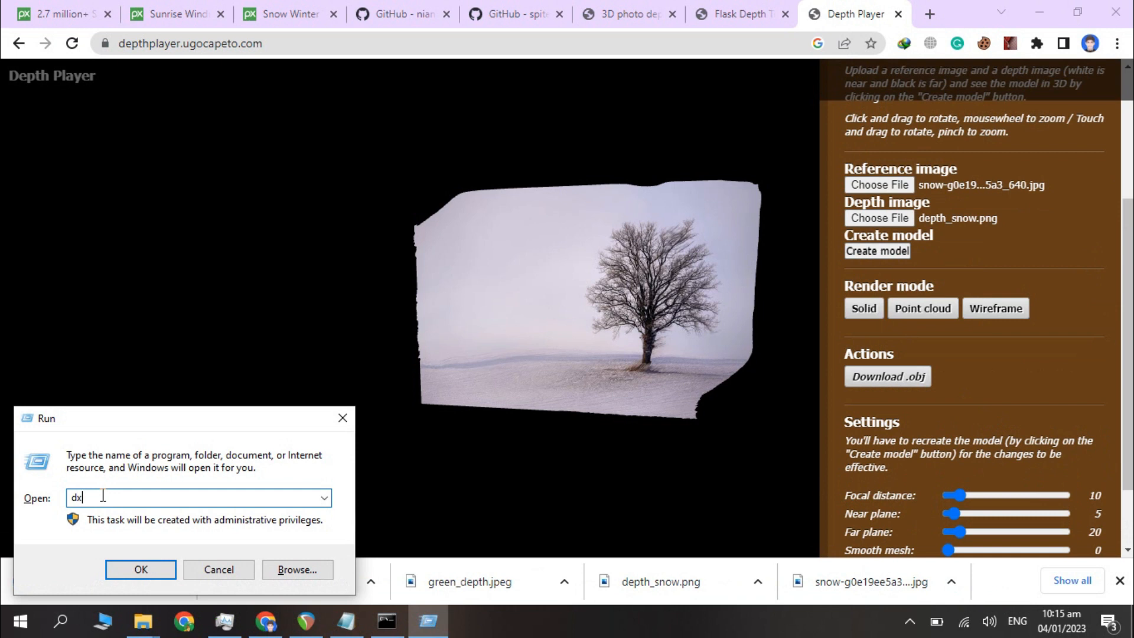
key(Return)
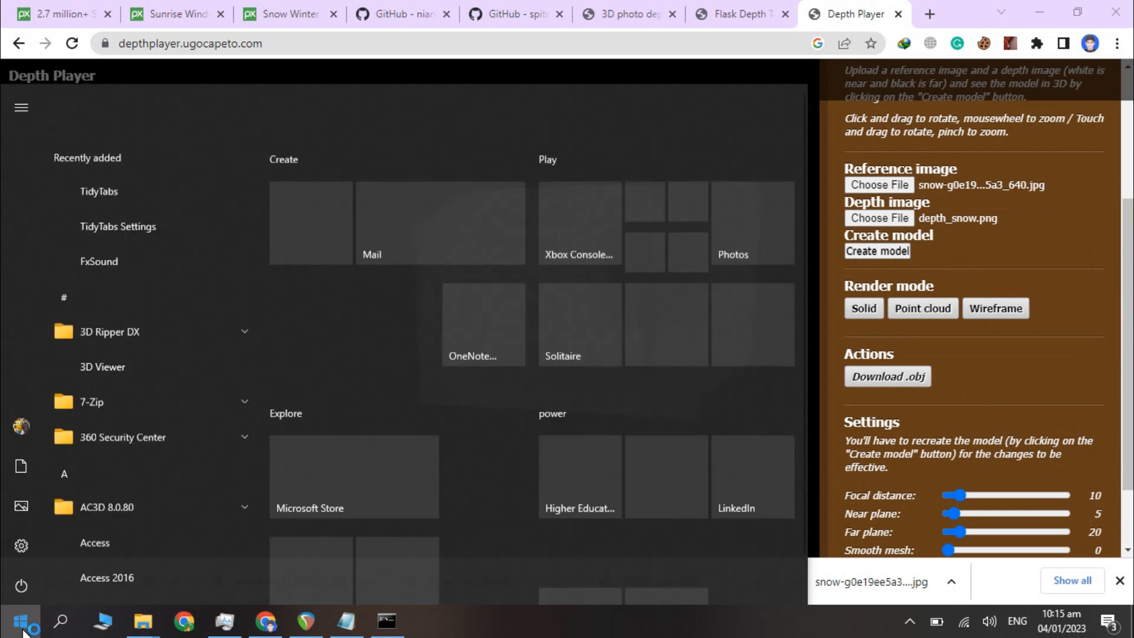
click(25, 628)
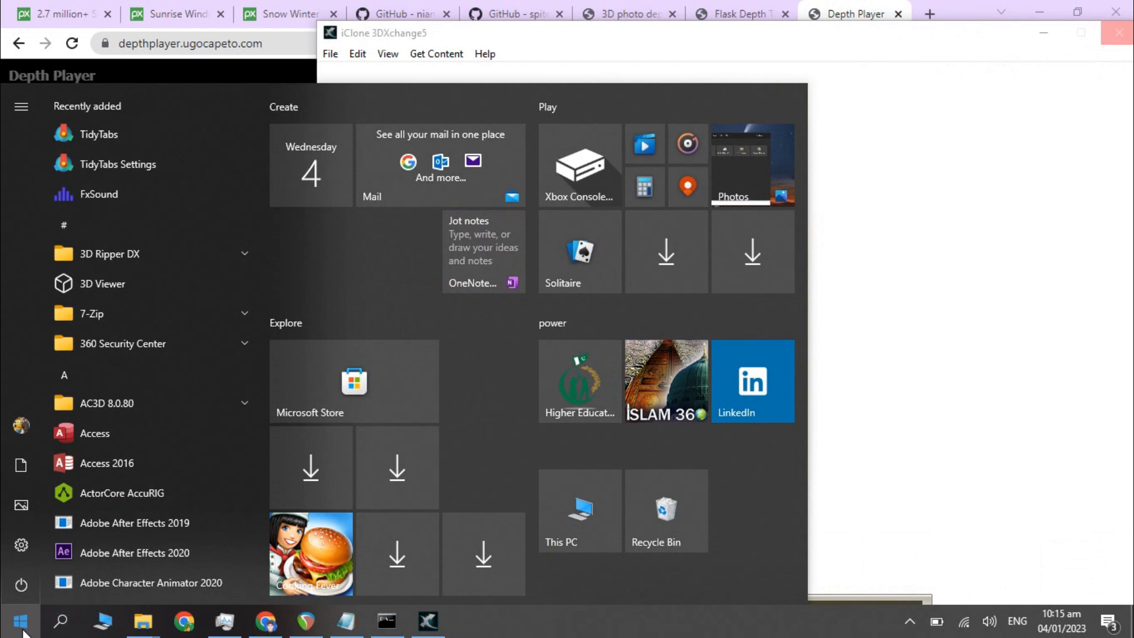
click(586, 50)
drag(586, 50, 383, 234)
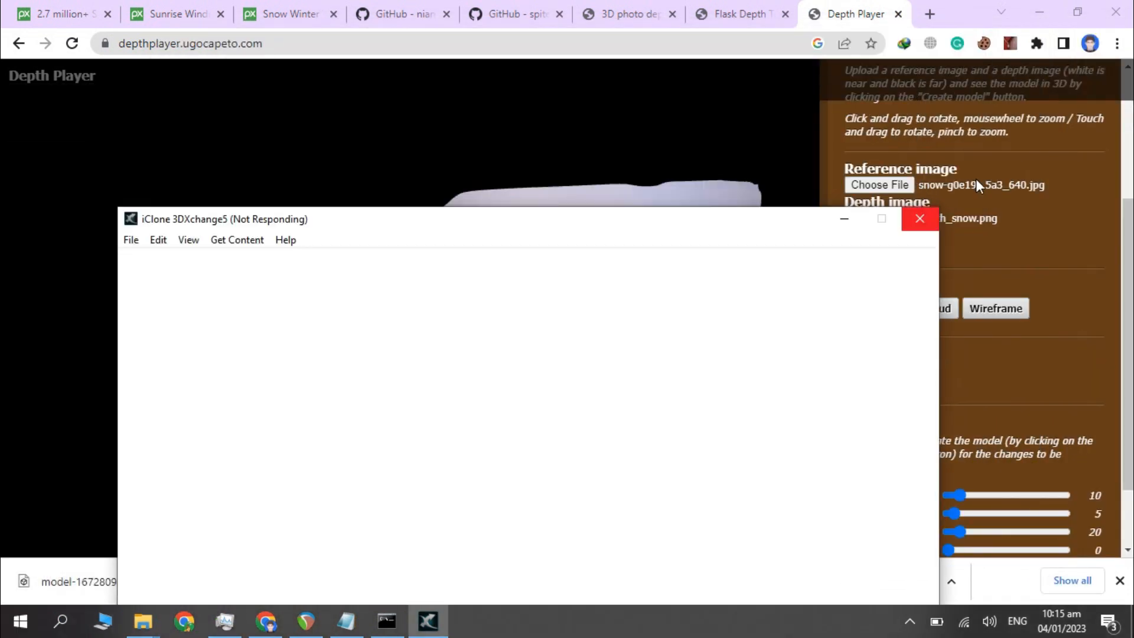
drag(1126, 236, 1126, 163)
drag(481, 371, 476, 413)
click(442, 618)
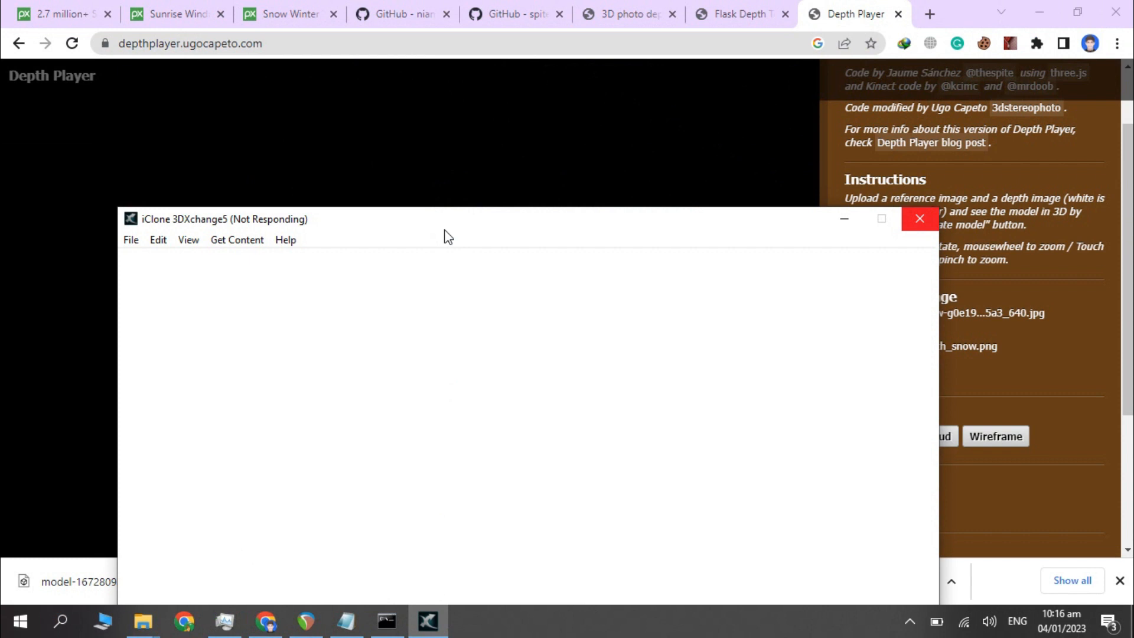
Place the iClone 3DXchange5 window beside the browser downloads and import the downloaded sunrise model .obj into it
drag(381, 221, 317, 59)
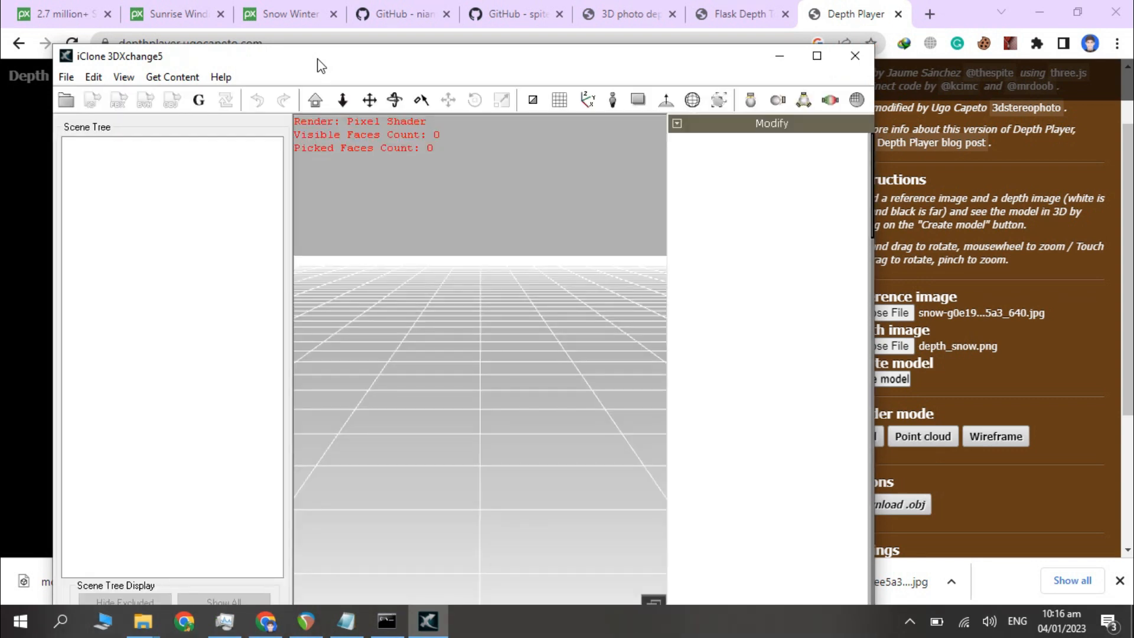
drag(250, 61, 607, 123)
drag(255, 586, 835, 486)
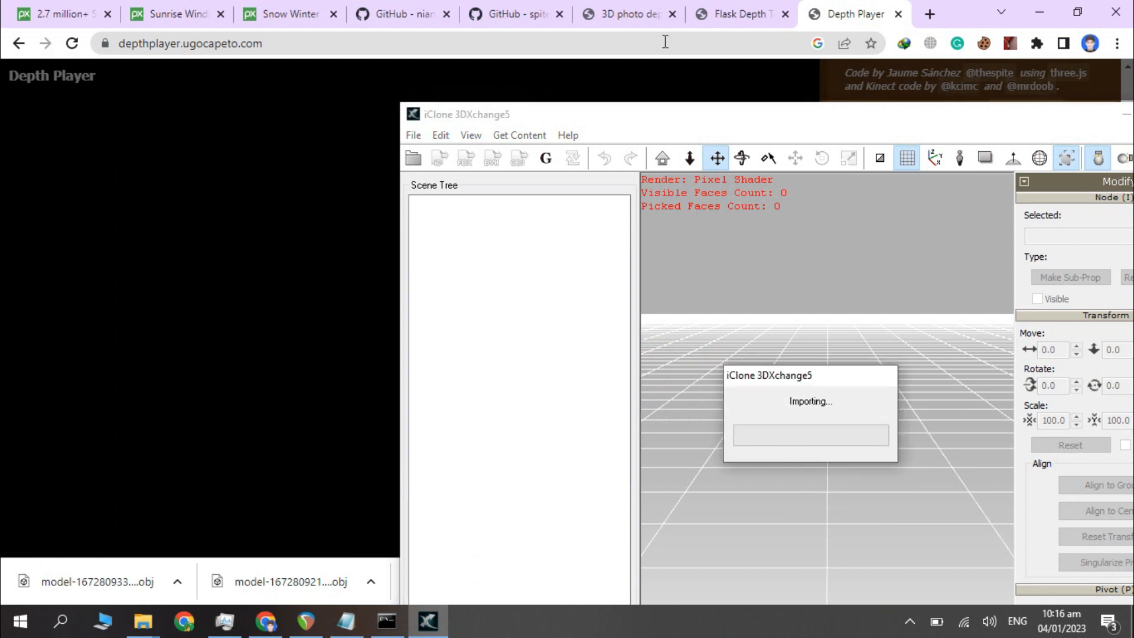
Close the 3dphoto.io page and compare the sunrise model on the Flask page with the snow model in Depth Player
click(655, 18)
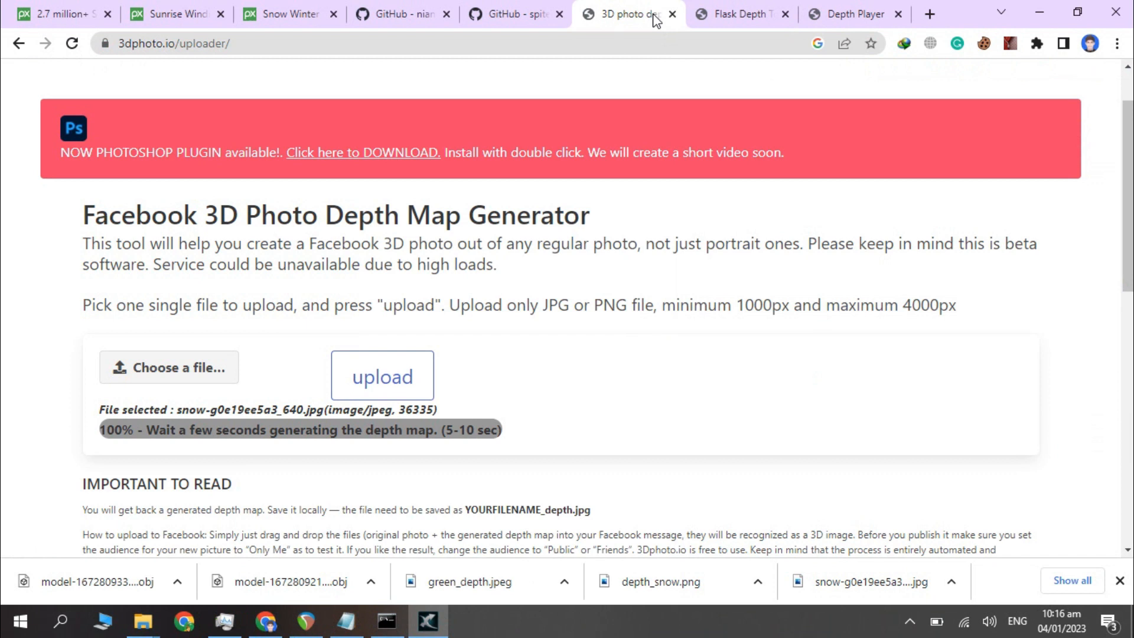
click(677, 15)
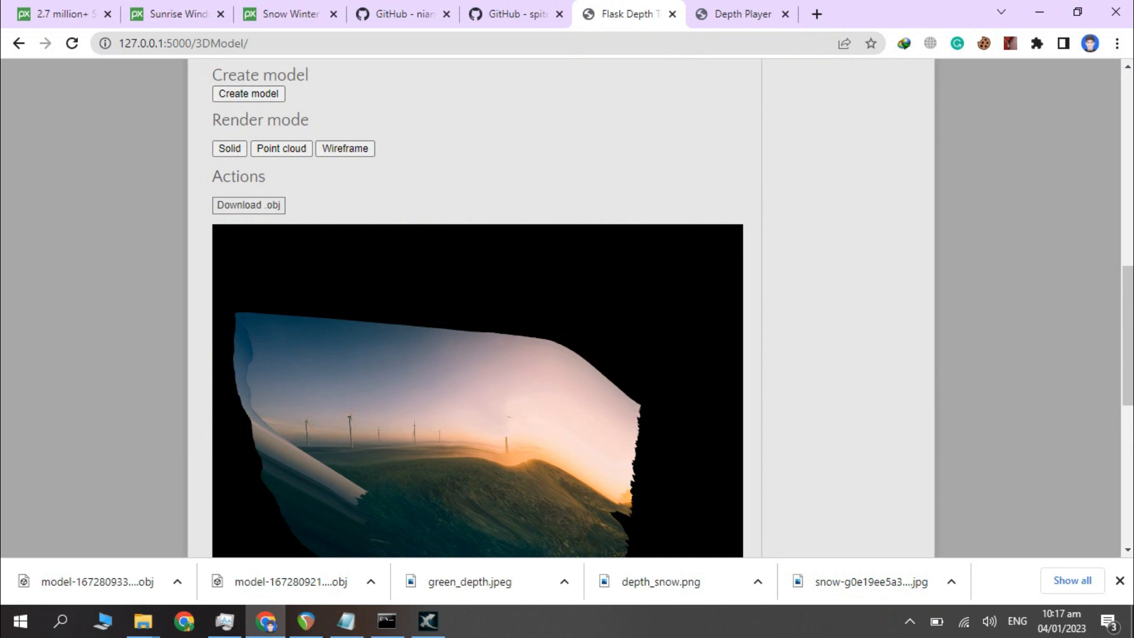
scroll(1127, 218, up, 12)
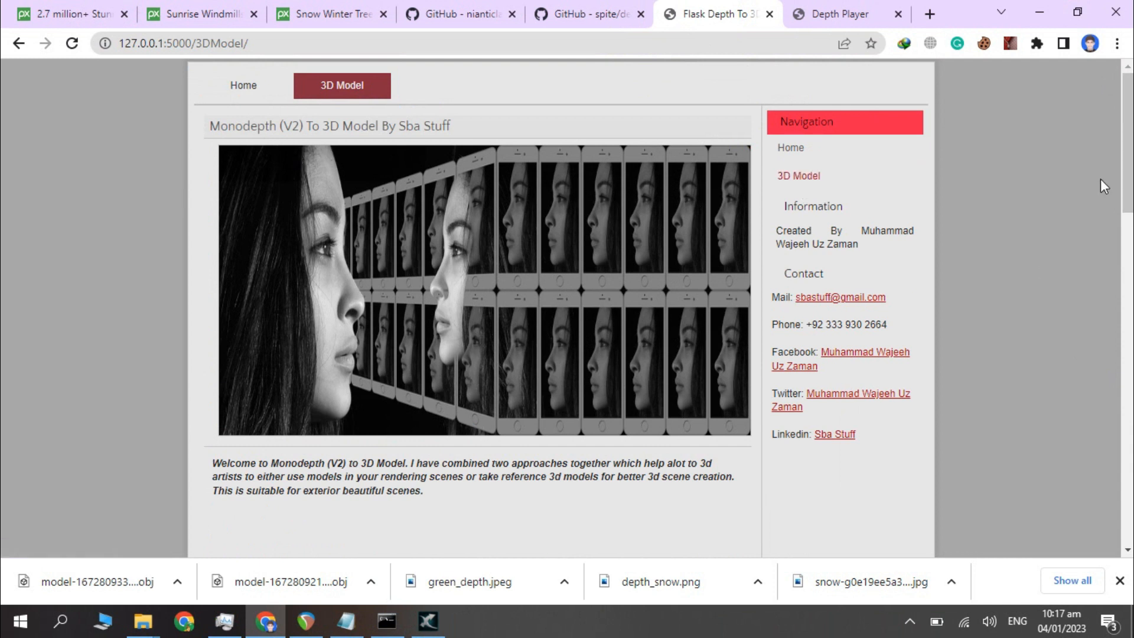
drag(1126, 194, 1079, 427)
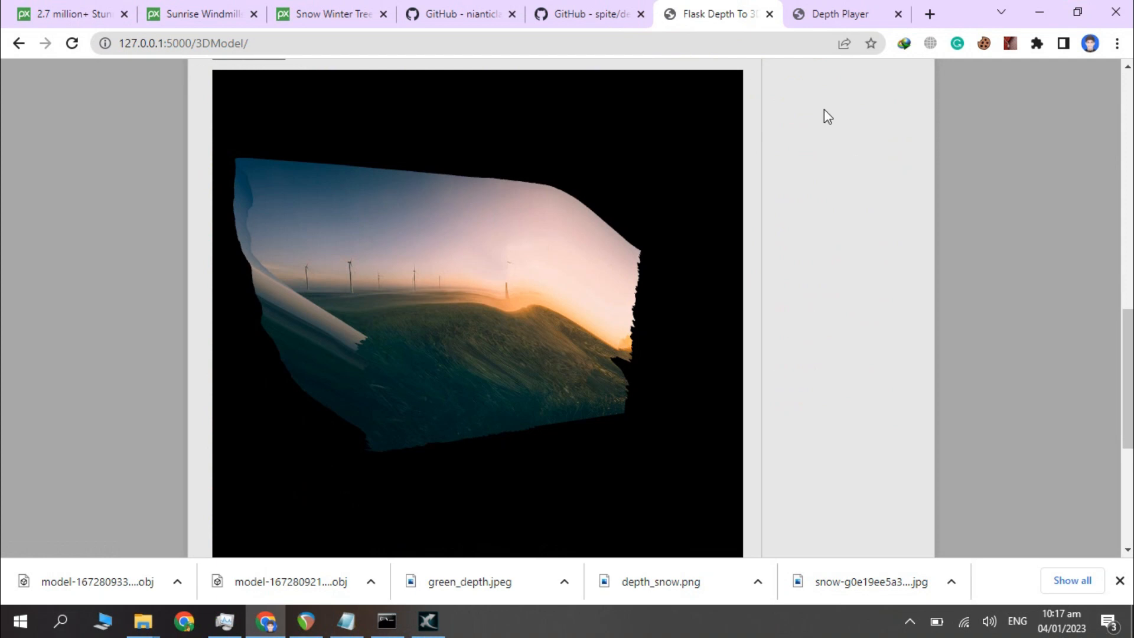
click(833, 12)
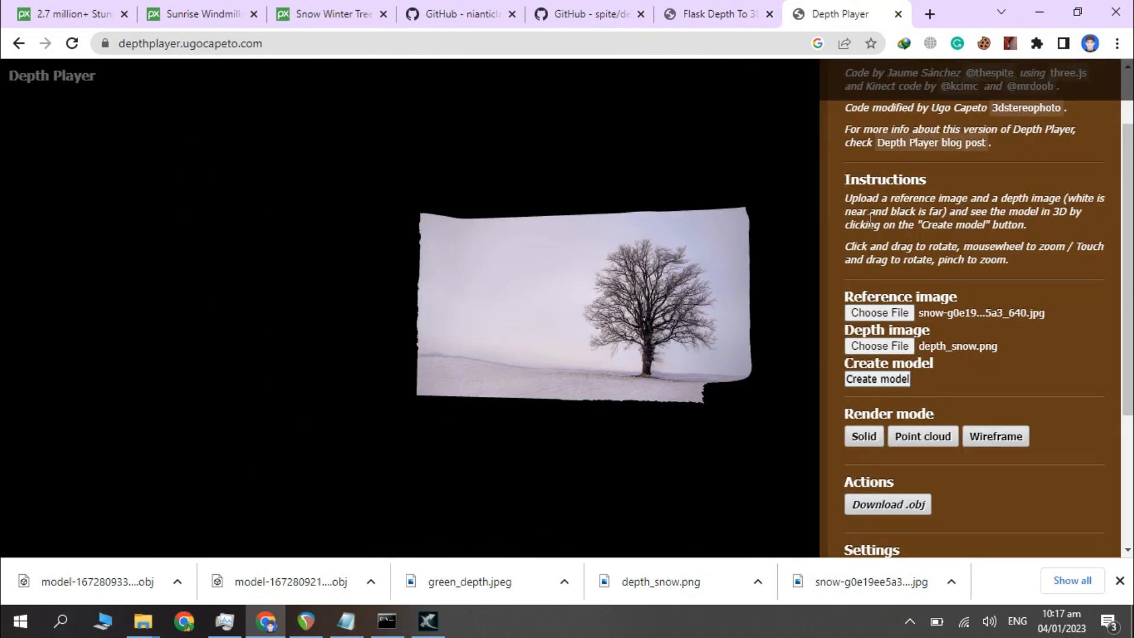
click(731, 13)
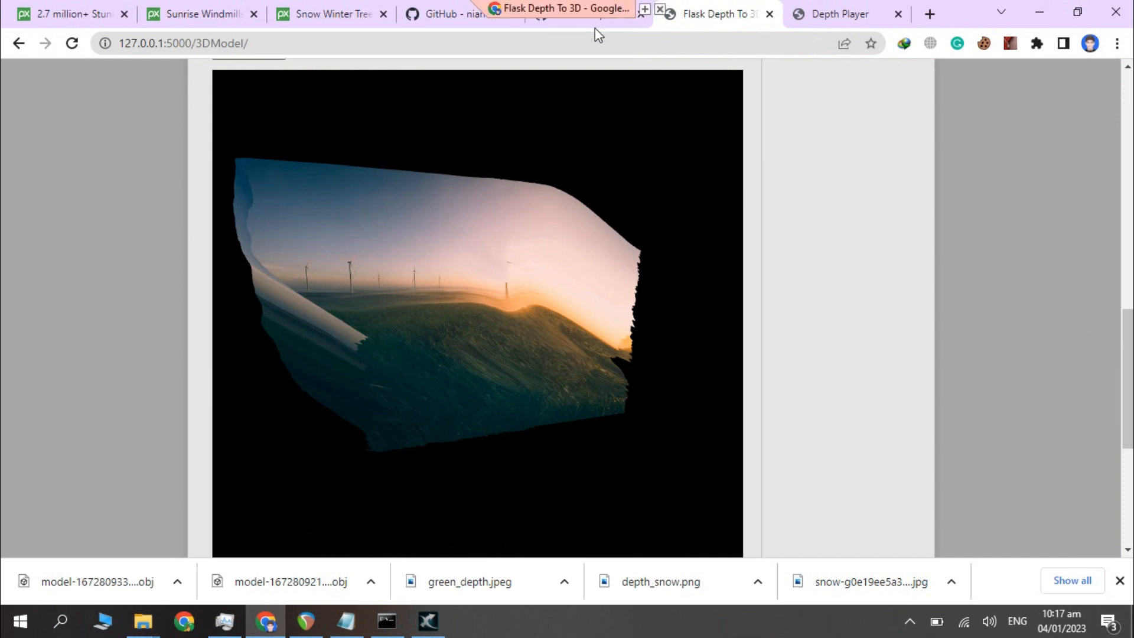
Close the monodepth2 and depth-player GitHub repository pages
click(594, 27)
click(641, 14)
click(513, 14)
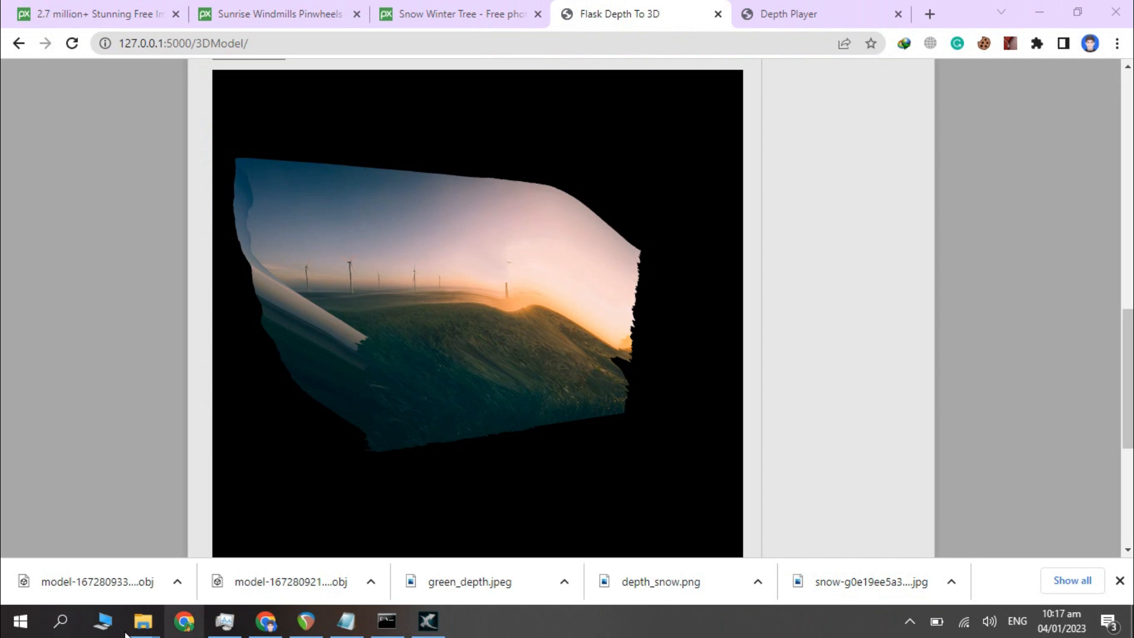
Switch to the Downloads folder in File Explorer and locate the two downloaded model .obj files
mouse_move(126, 634)
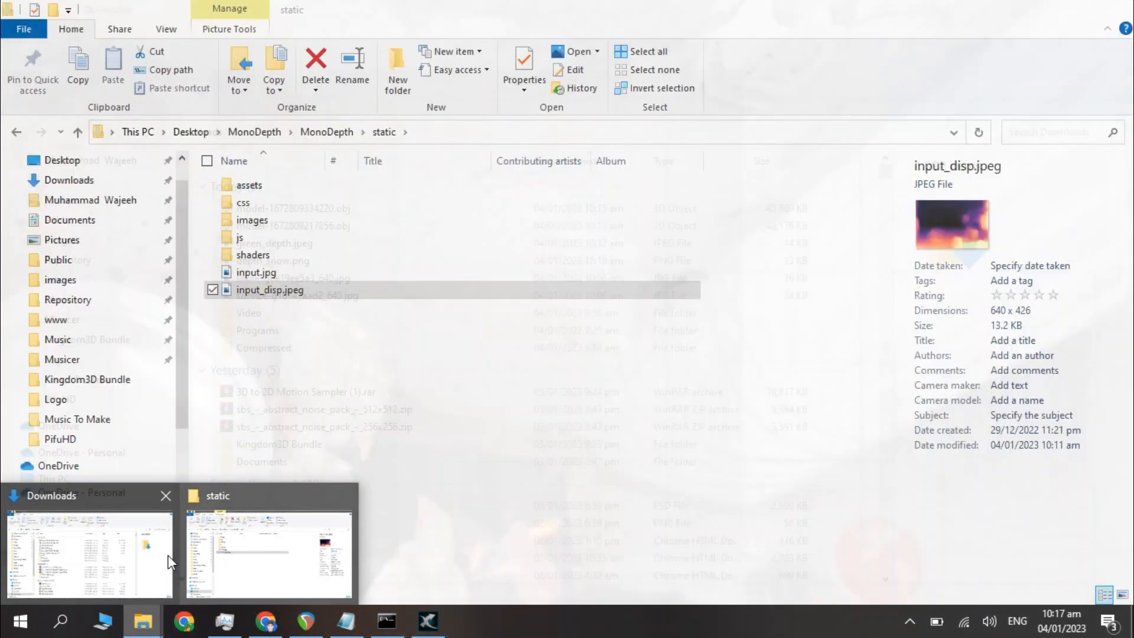
click(168, 555)
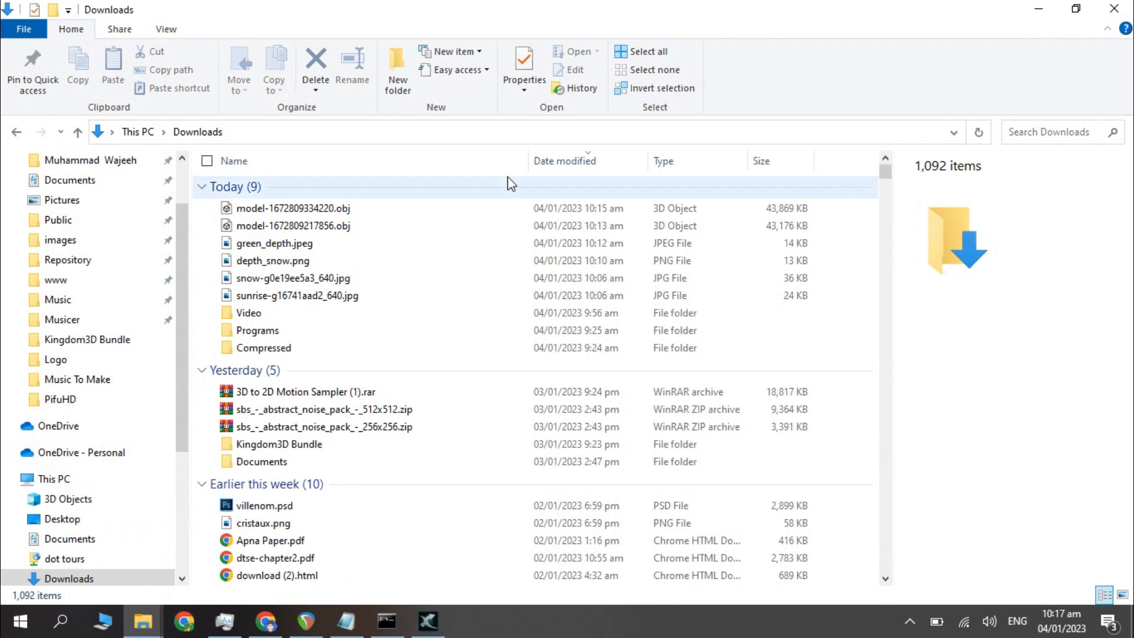
click(409, 212)
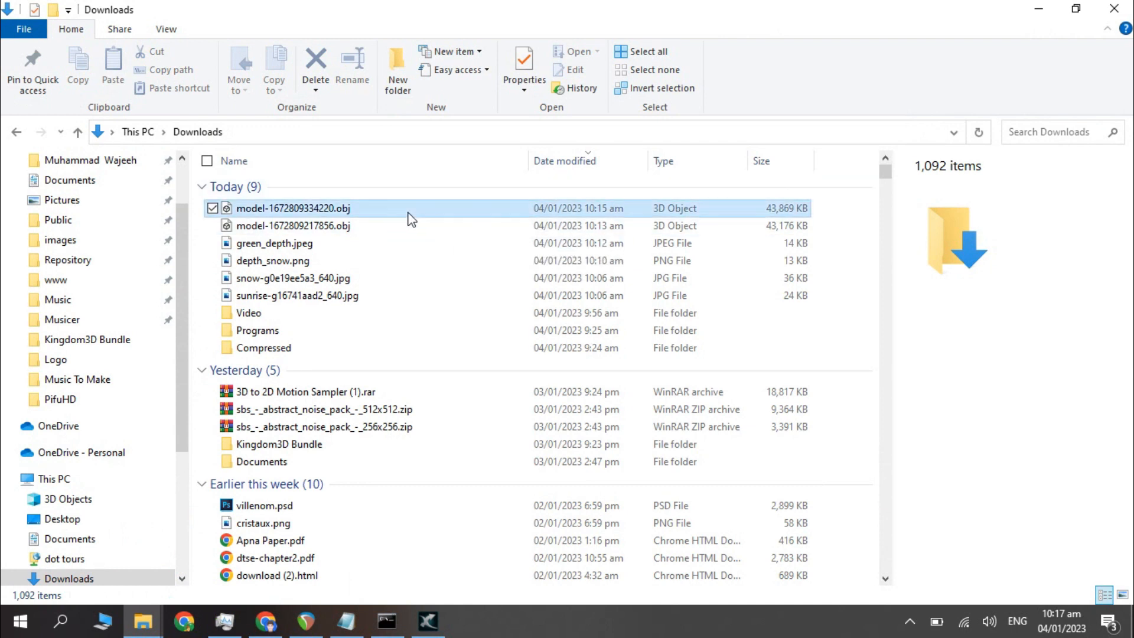
double_click(409, 213)
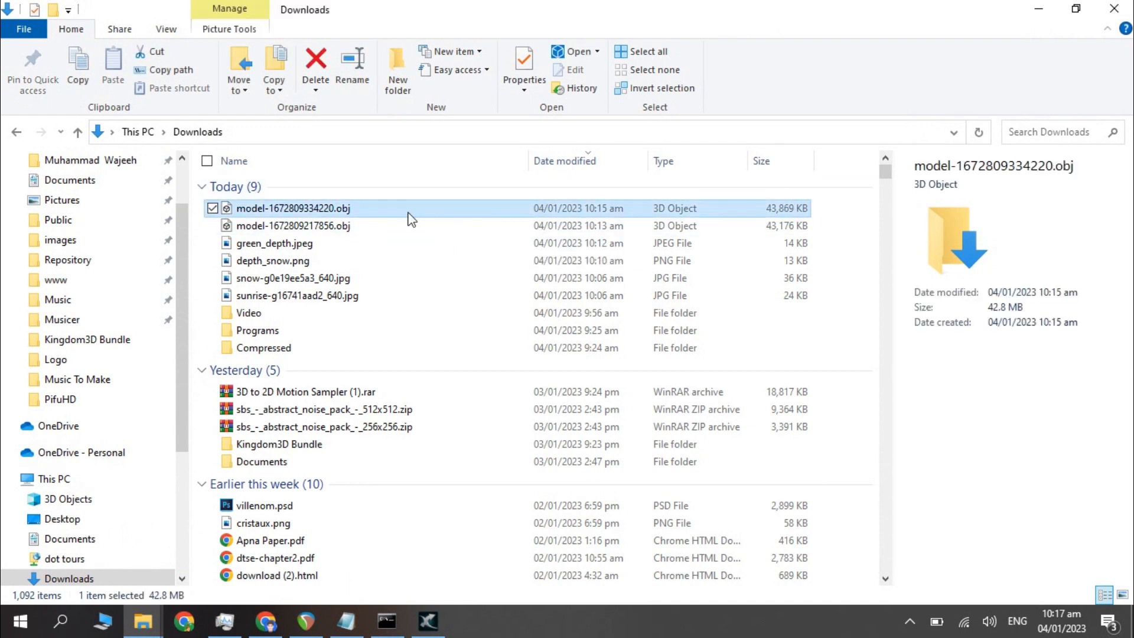
click(405, 229)
Switch to iClone 3DXchange5, shift its window into full view and let the unresponsive model import keep running
click(429, 619)
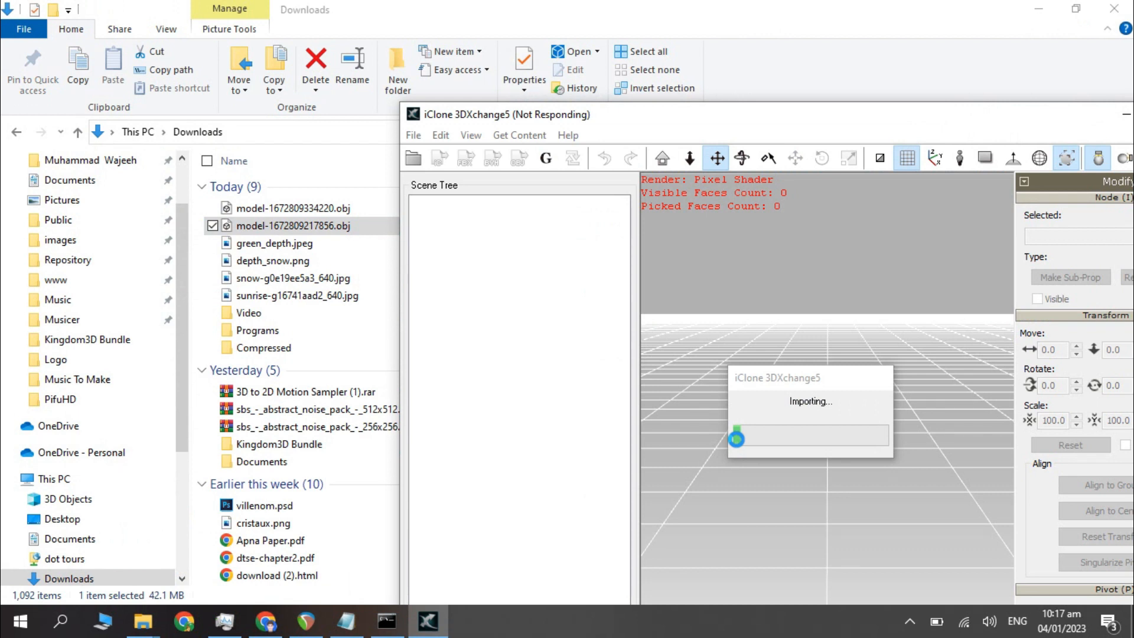
drag(662, 118, 569, 112)
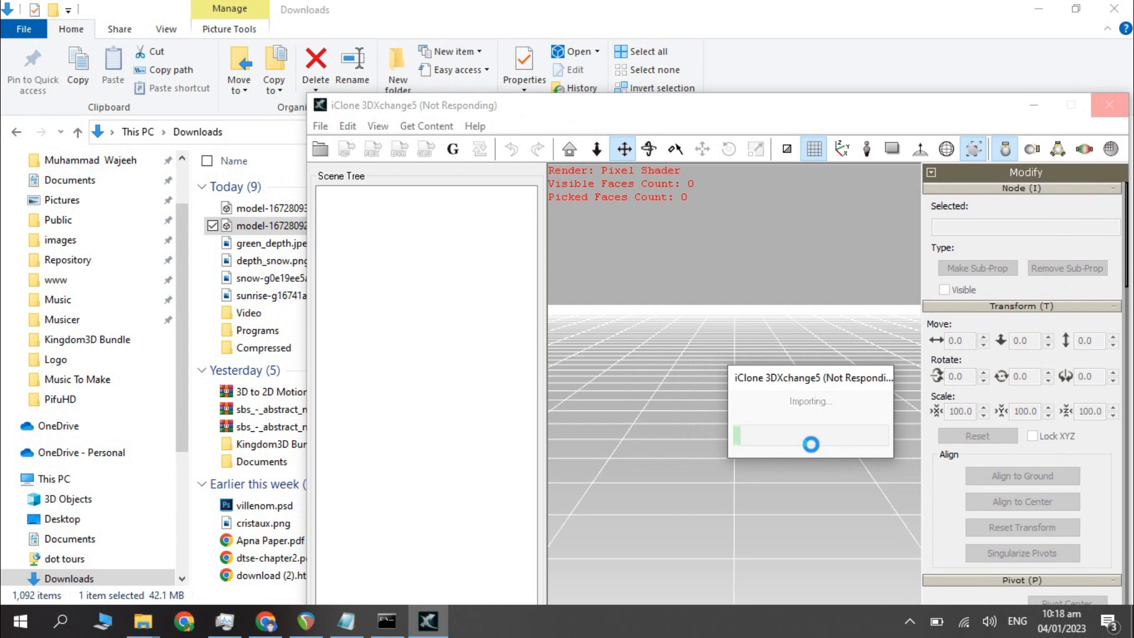
click(811, 444)
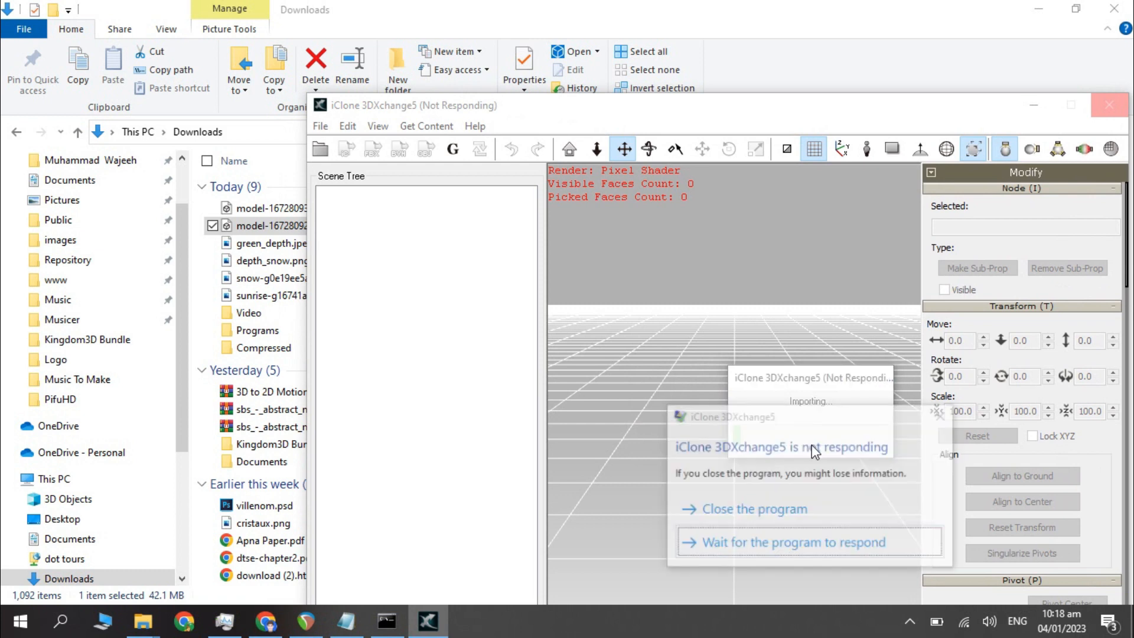
click(765, 547)
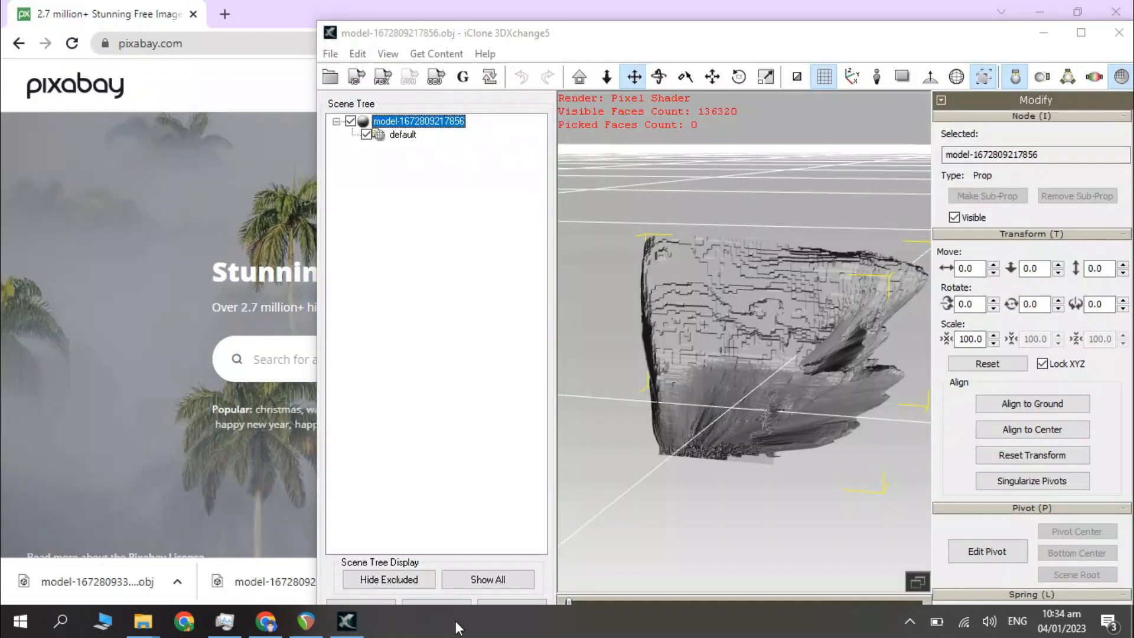
Maximize the iClone 3DXchange5 window and look at the imported snow model from a lower angle
drag(740, 41, 565, 34)
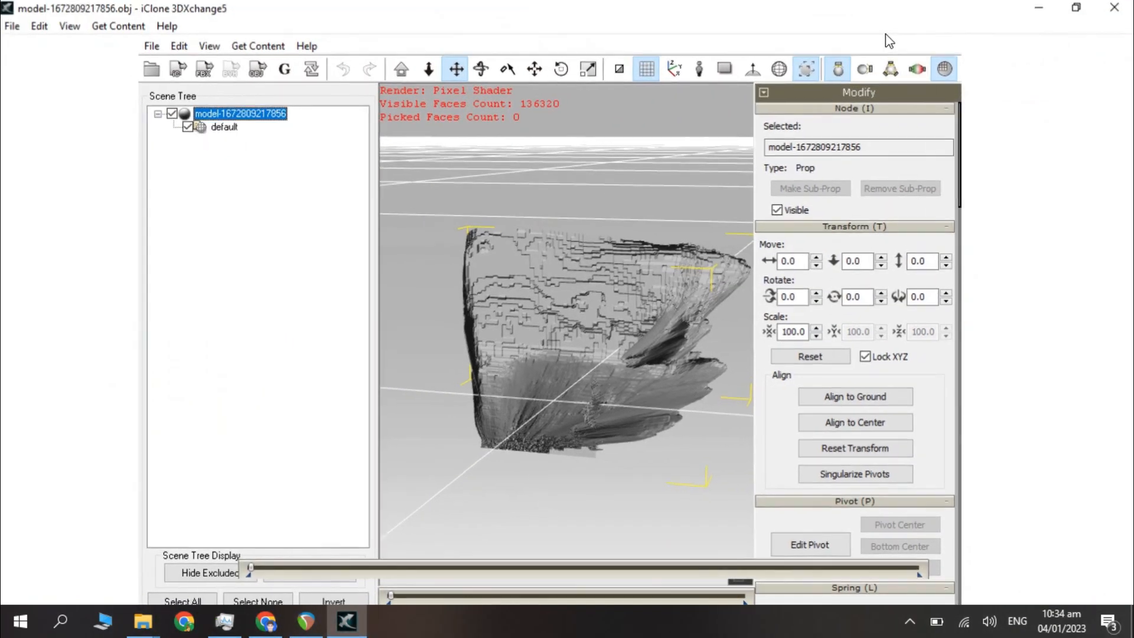
click(904, 26)
right_drag(733, 342, 767, 426)
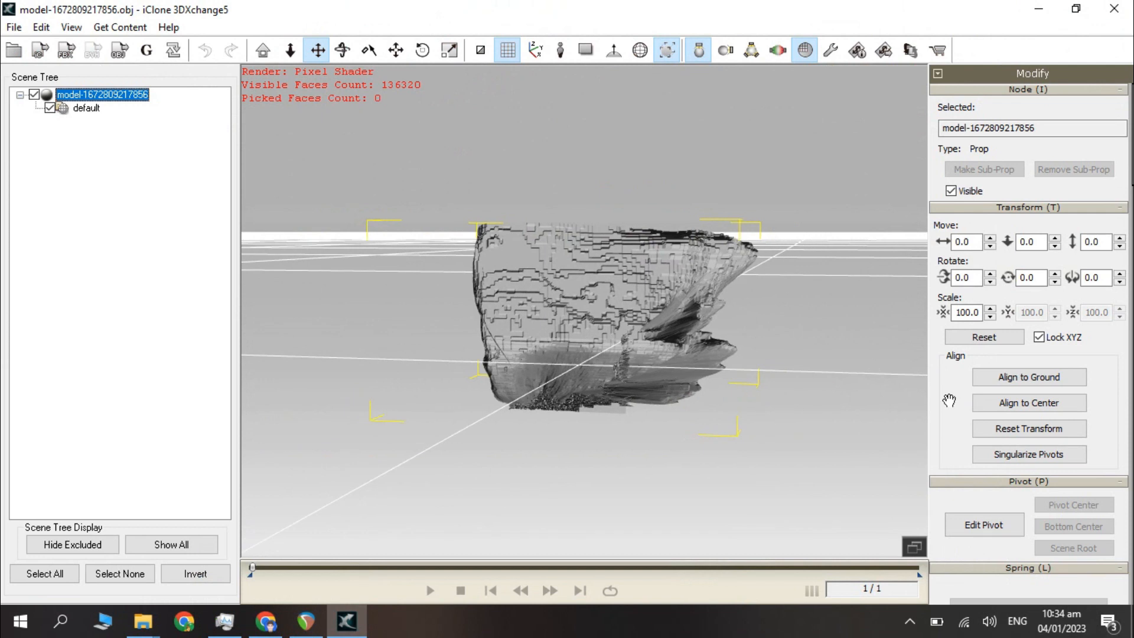
Apply snow-g0e19ee5a3_640.jpg from the Downloads folder to the model as its diffuse texture and inspect the textured surface
scroll(963, 407, down, 5)
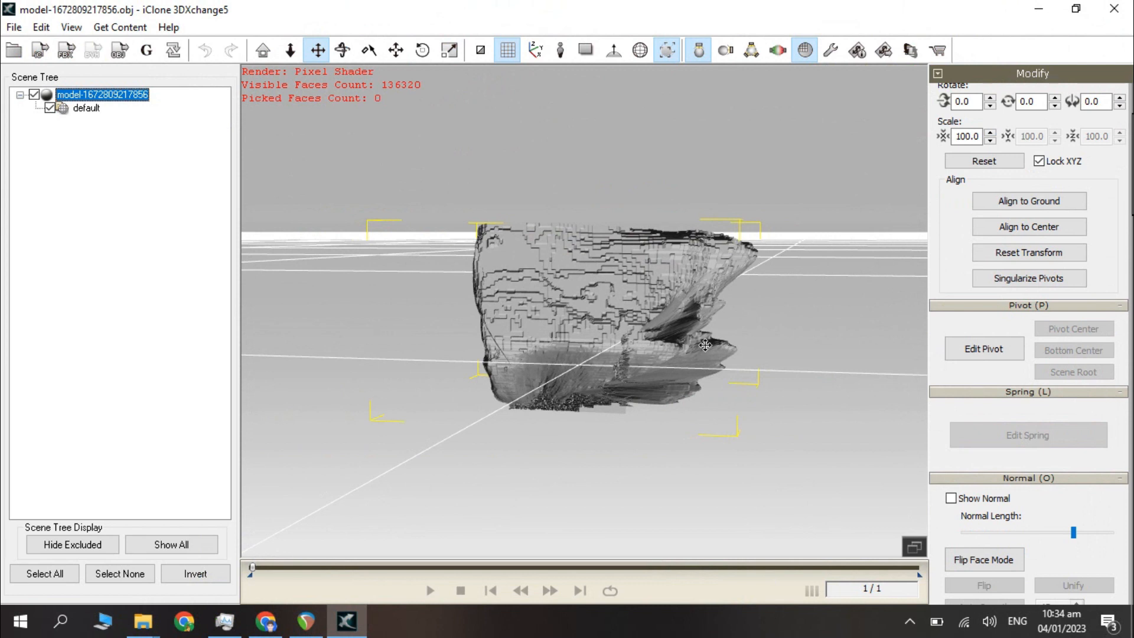
scroll(945, 432, down, 10)
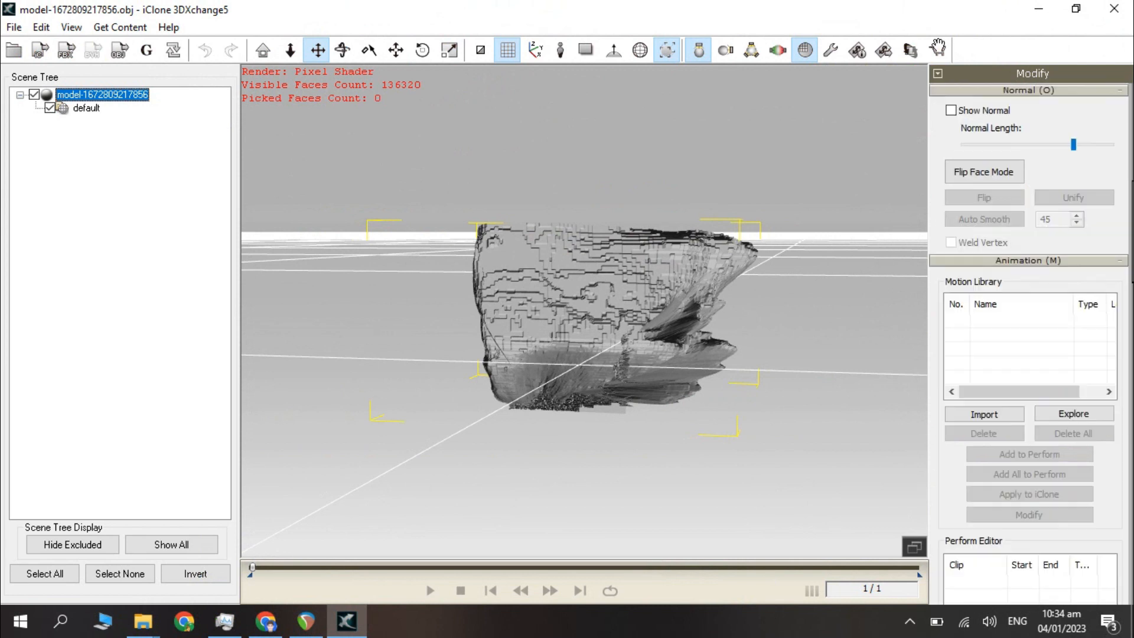
scroll(945, 452, down, 15)
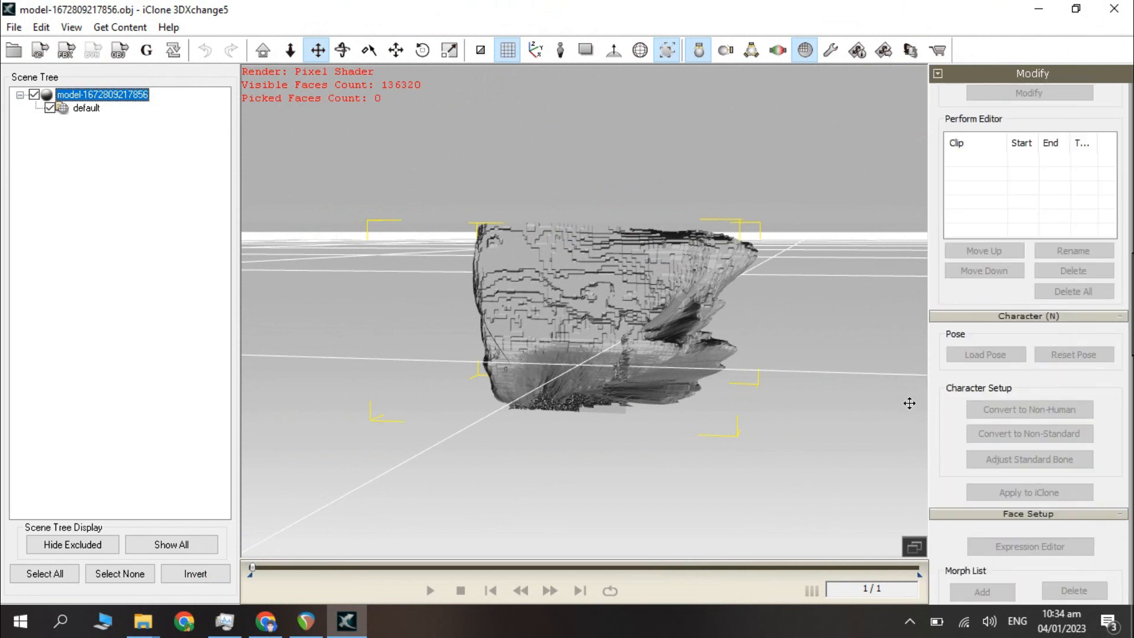
scroll(939, 323, down, 10)
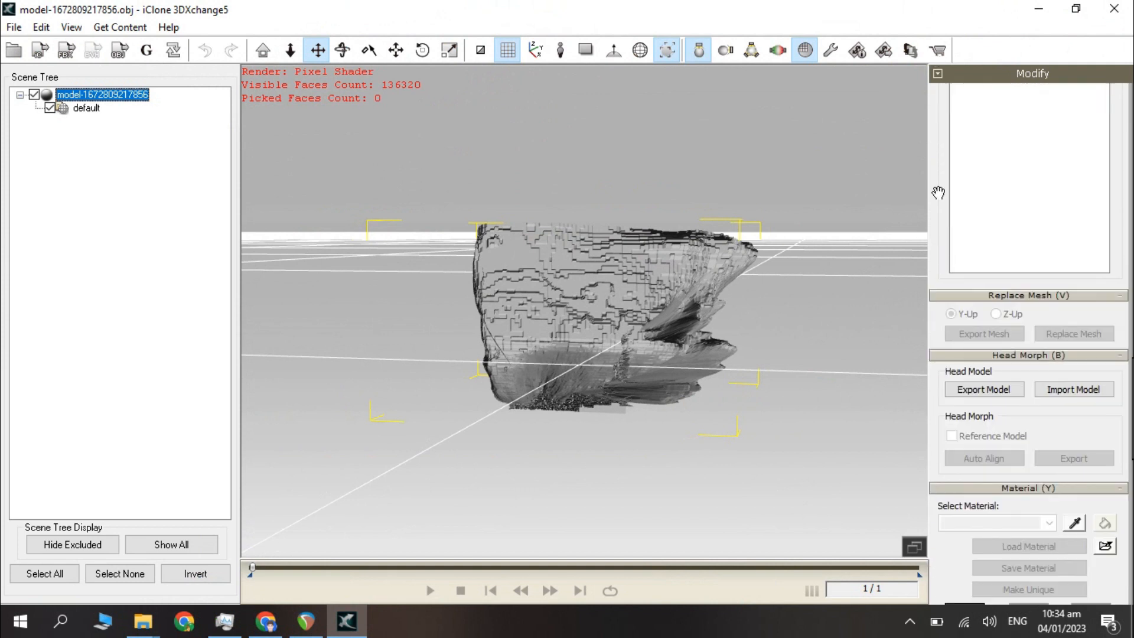
scroll(942, 261, down, 2)
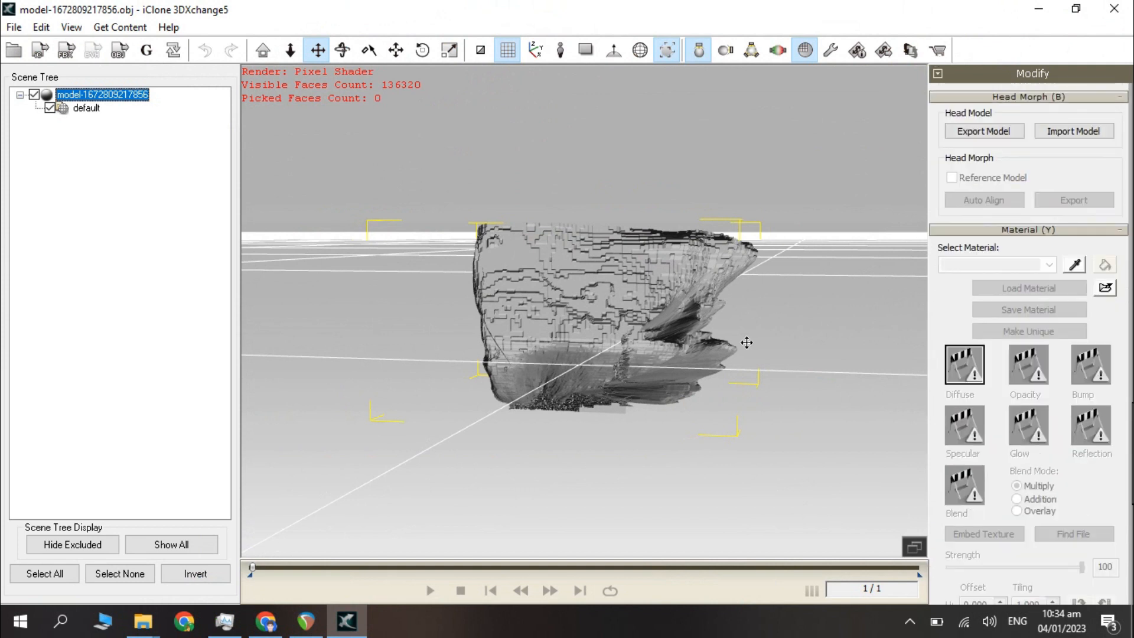
mouse_move(147, 622)
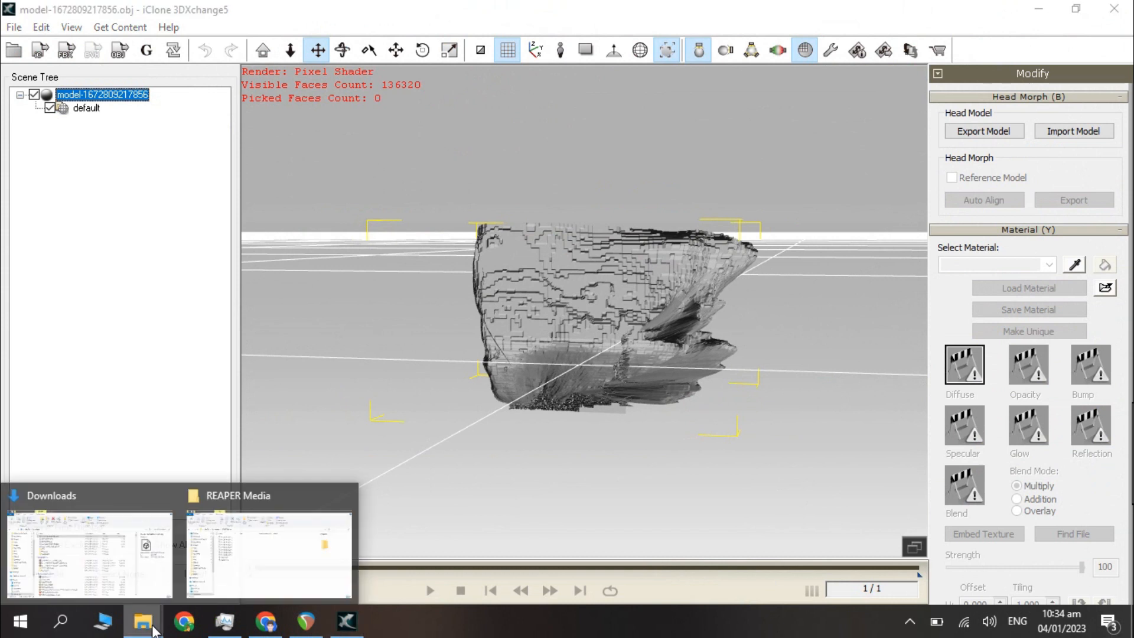
click(89, 550)
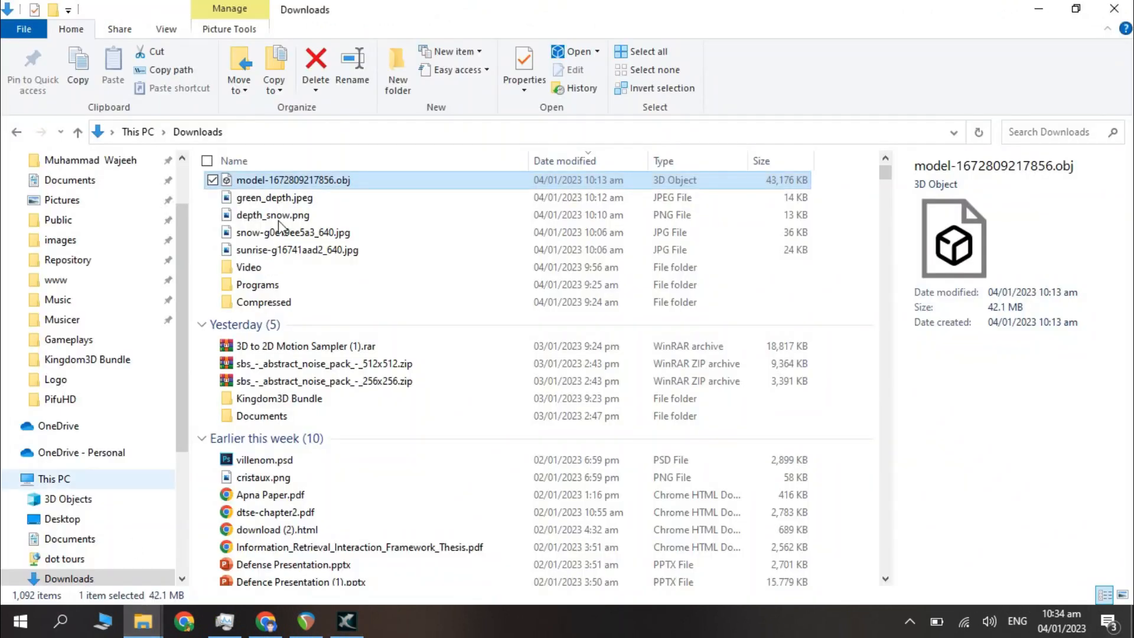
click(254, 218)
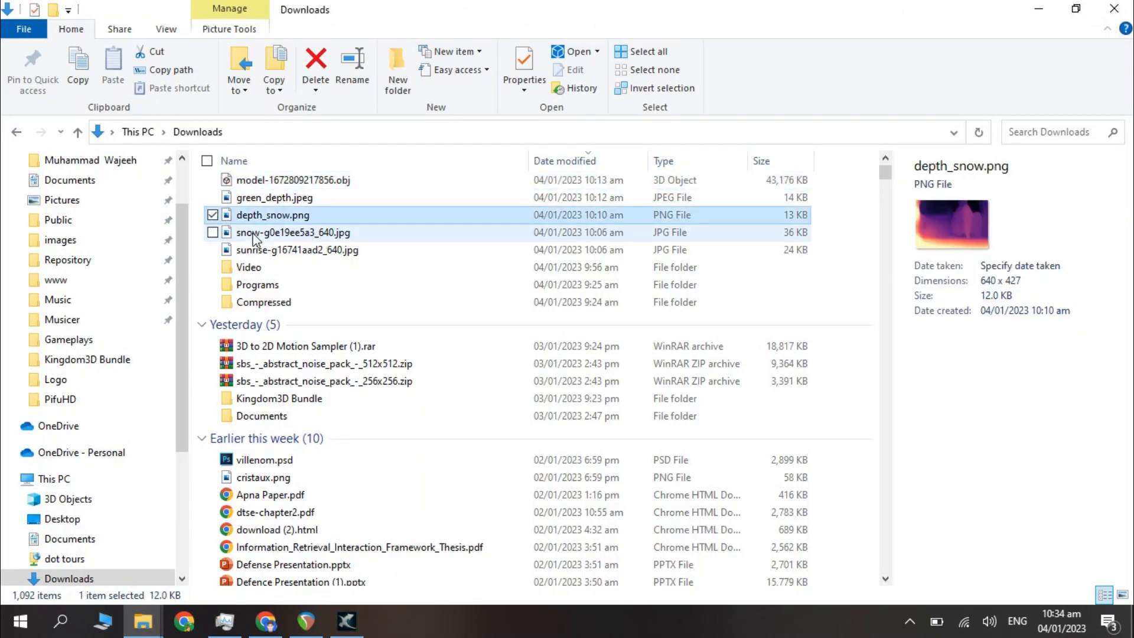
click(255, 235)
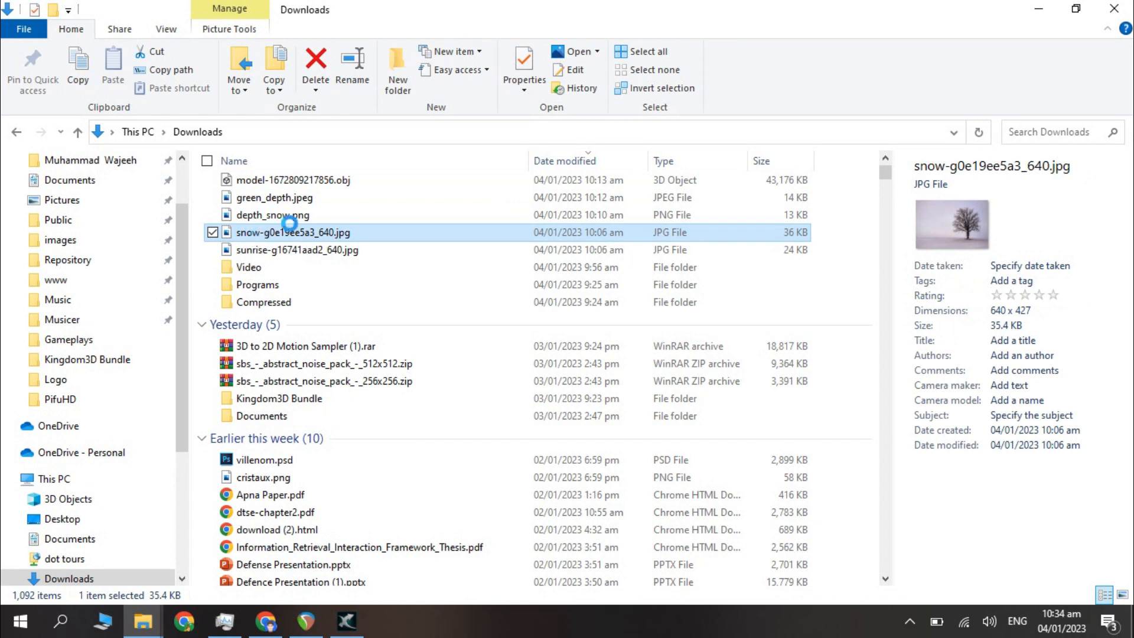
drag(284, 233, 645, 342)
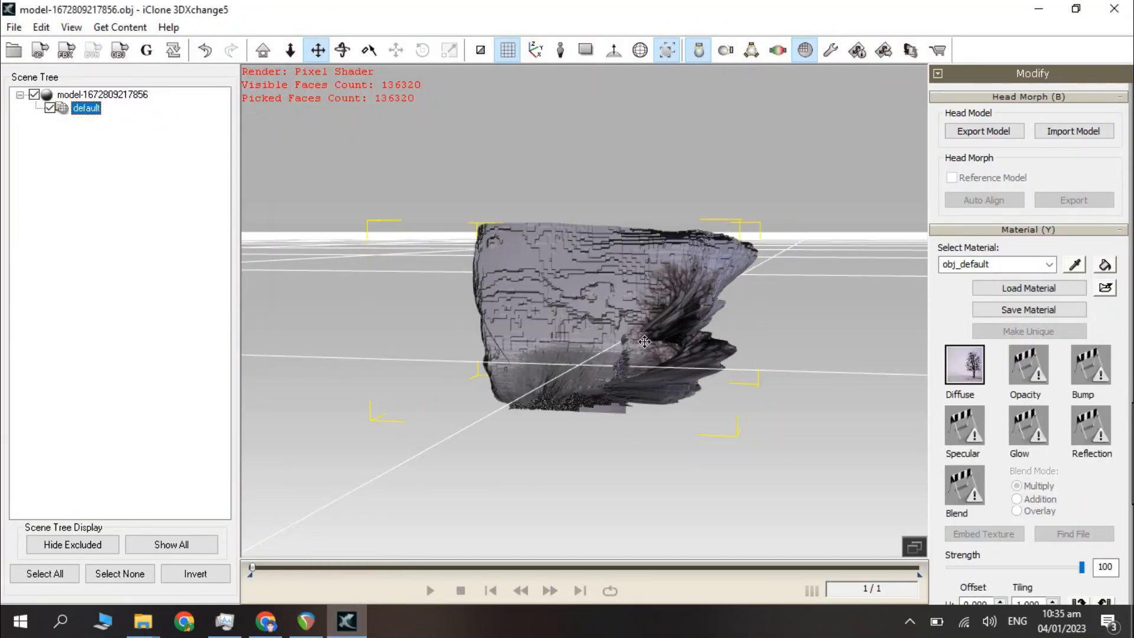
right_drag(621, 336, 874, 433)
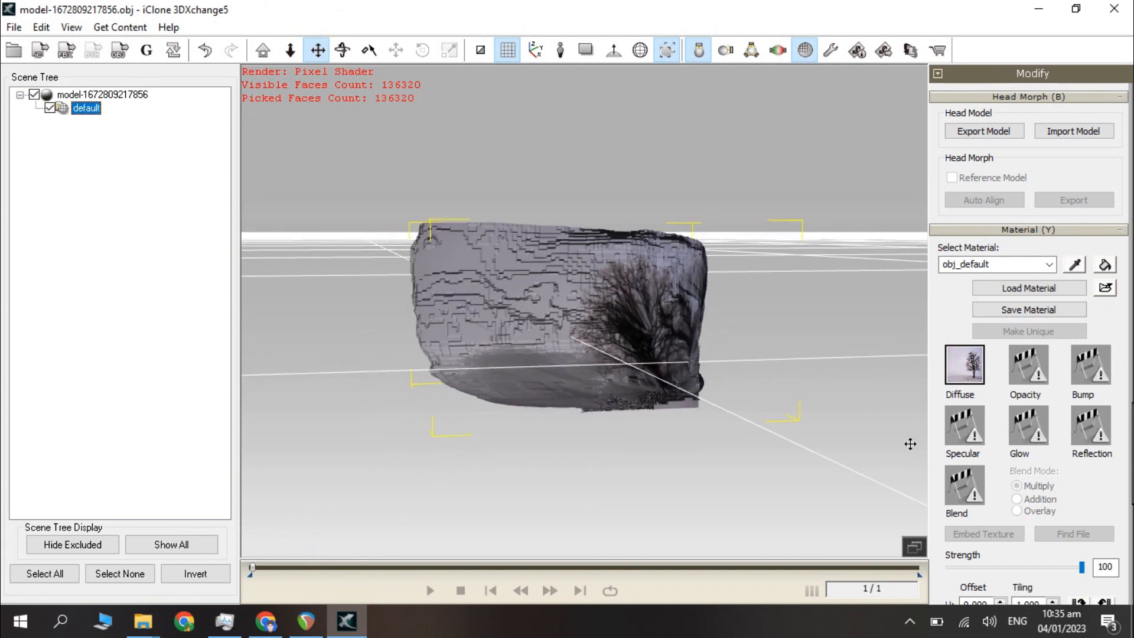
right_drag(576, 376, 873, 306)
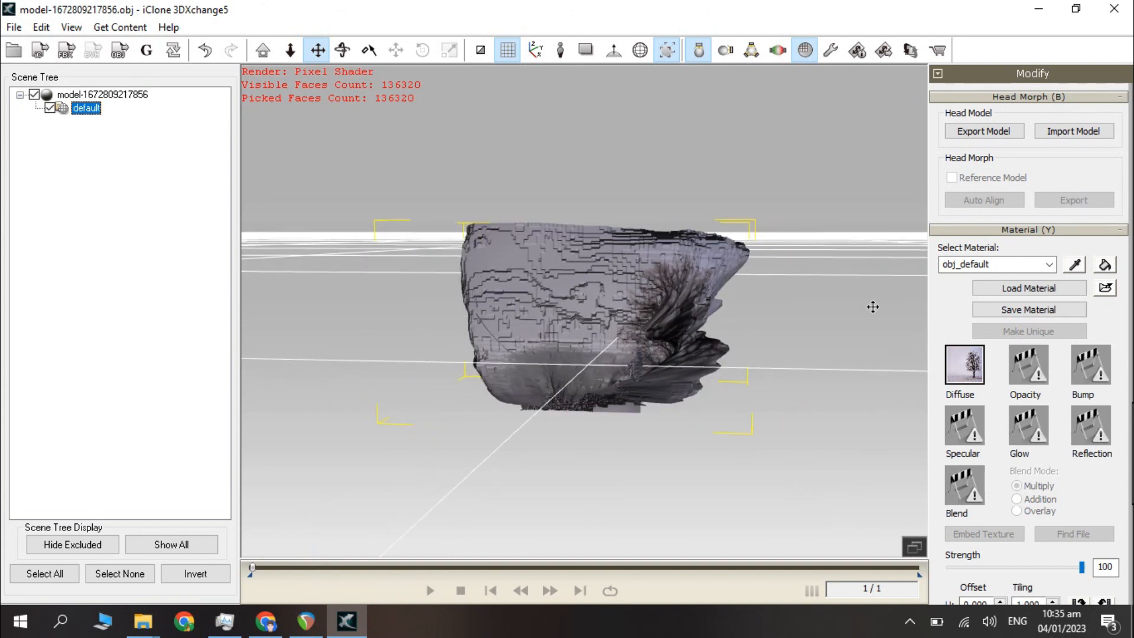
Set both the diffuse color and the ambient color of the model's obj_default material to white
scroll(946, 251, down, 2)
scroll(945, 251, down, 2)
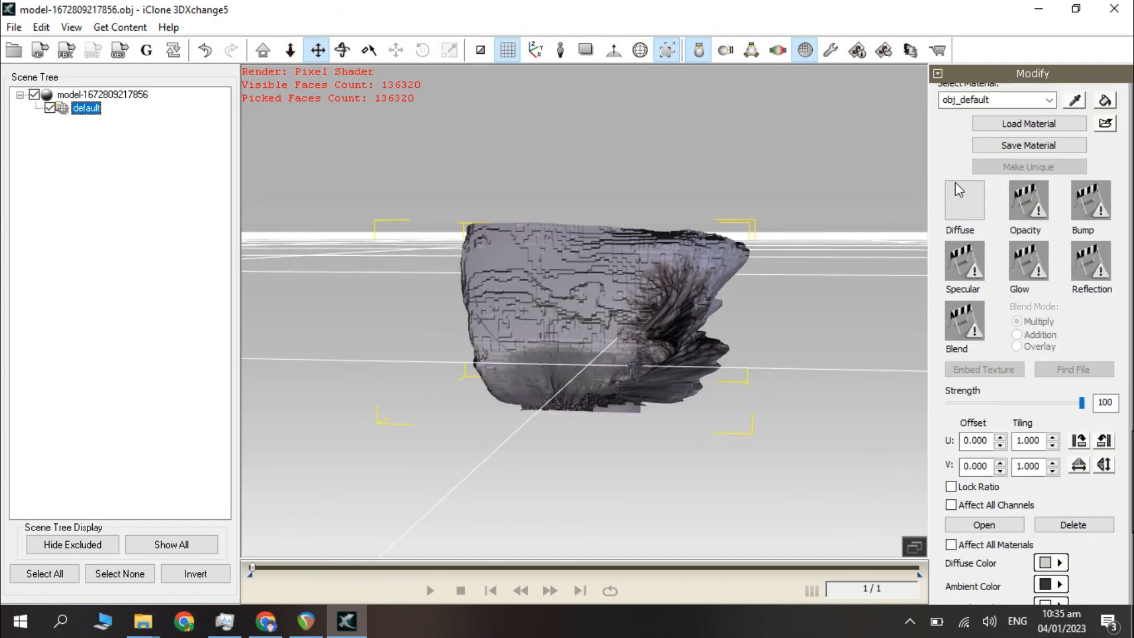
click(958, 189)
scroll(1062, 460, down, 3)
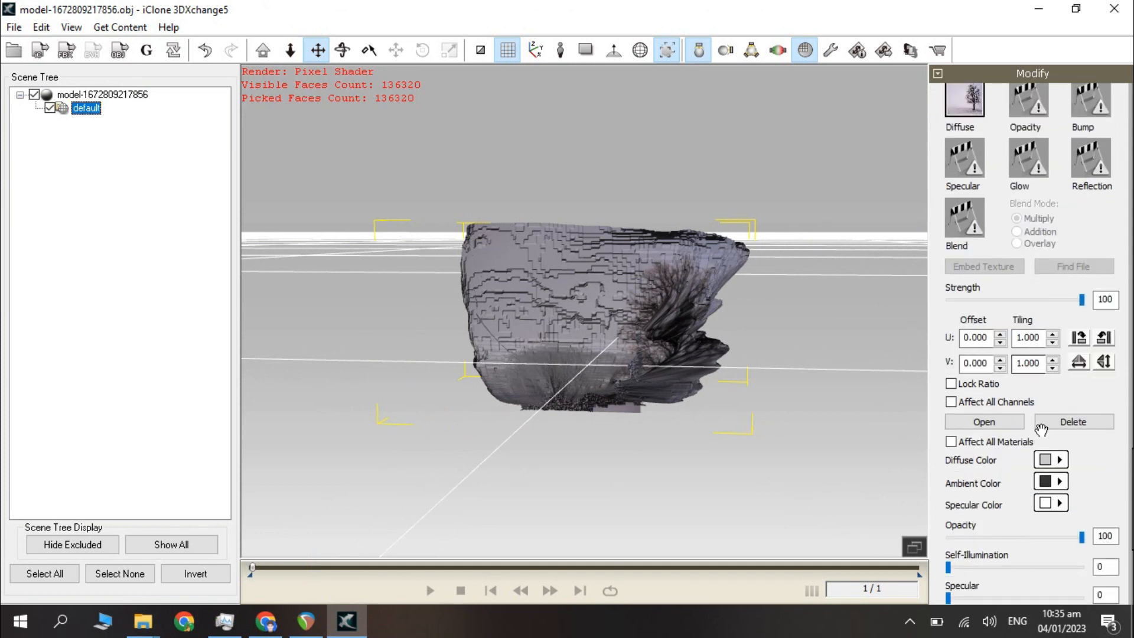
click(1062, 459)
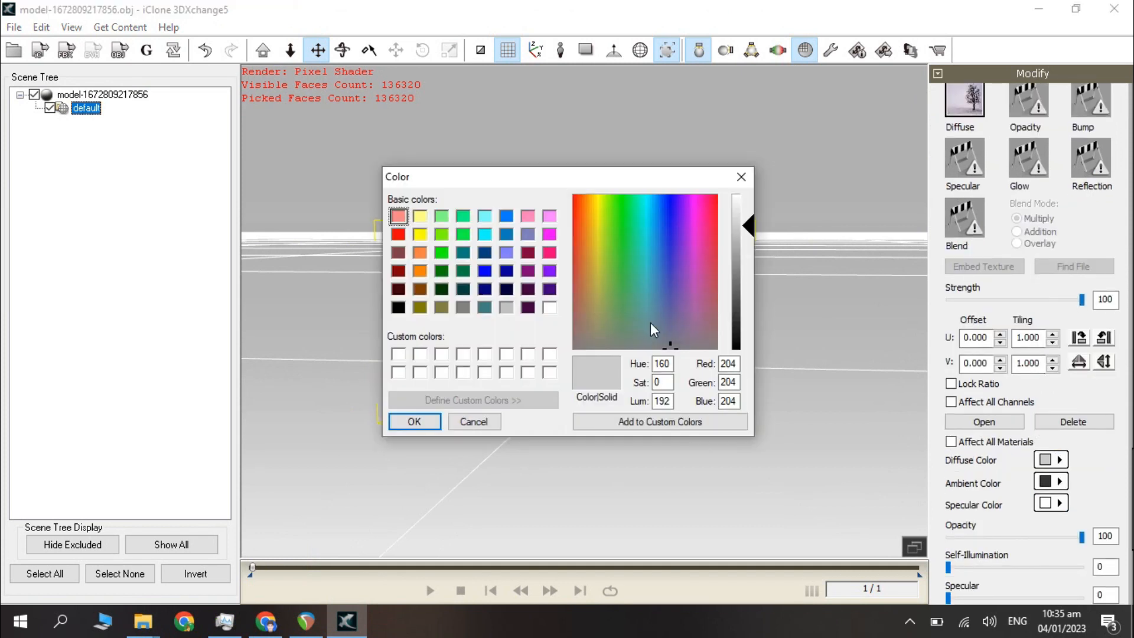
click(550, 308)
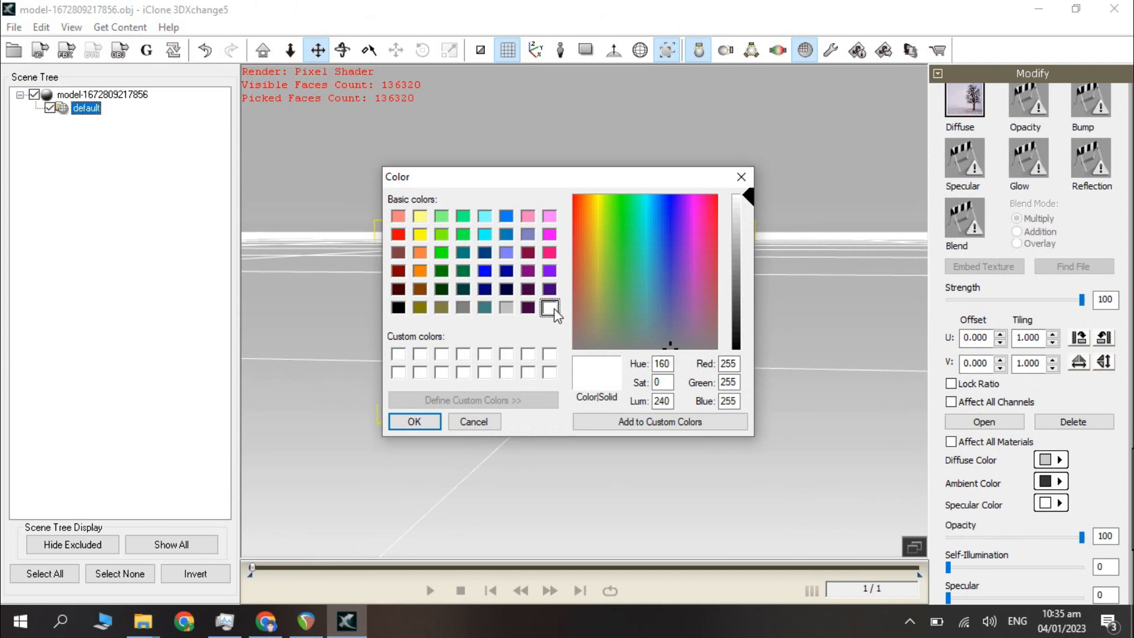
key(Return)
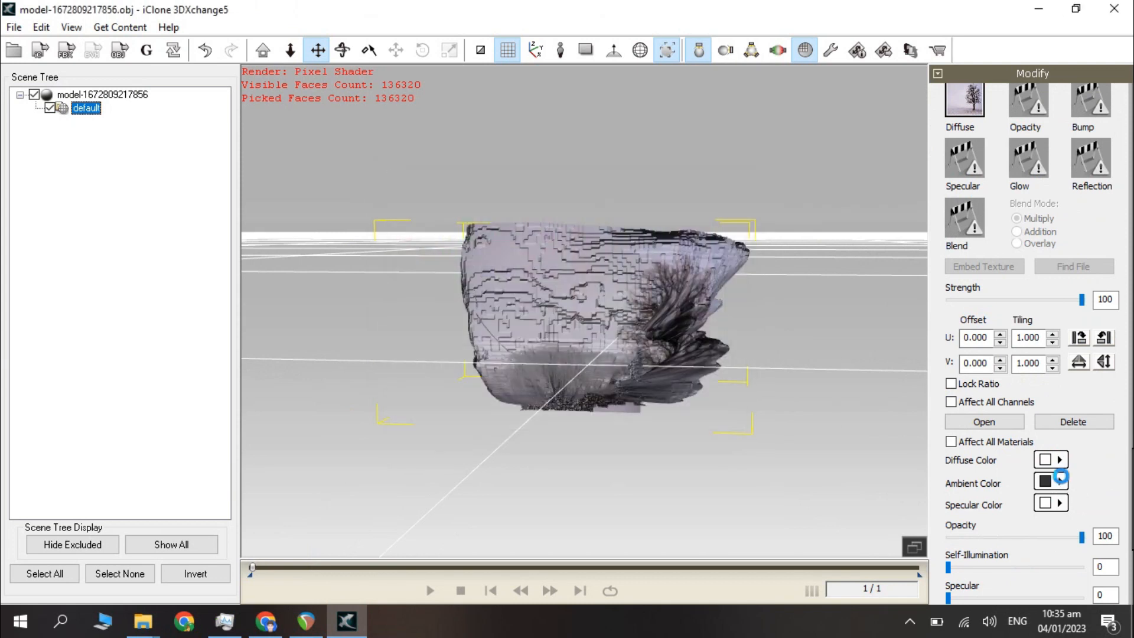
click(1061, 476)
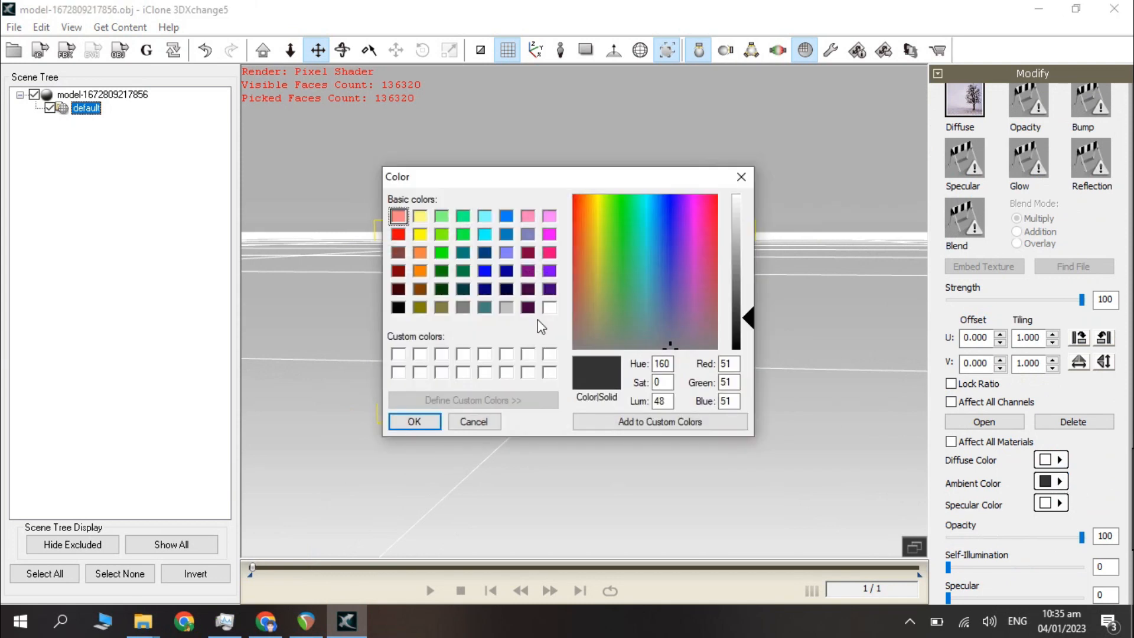
click(550, 309)
key(Return)
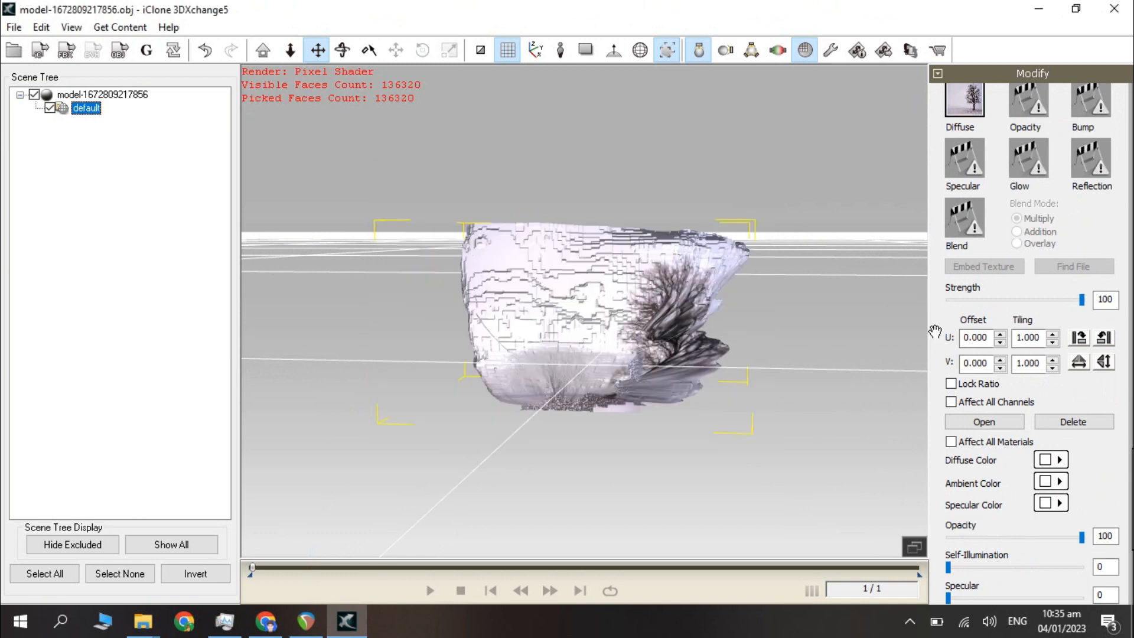
Set the material's Glossiness to 0 and Self-Illumination to 100, and inspect the snow model from several angles
scroll(945, 248, down, 2)
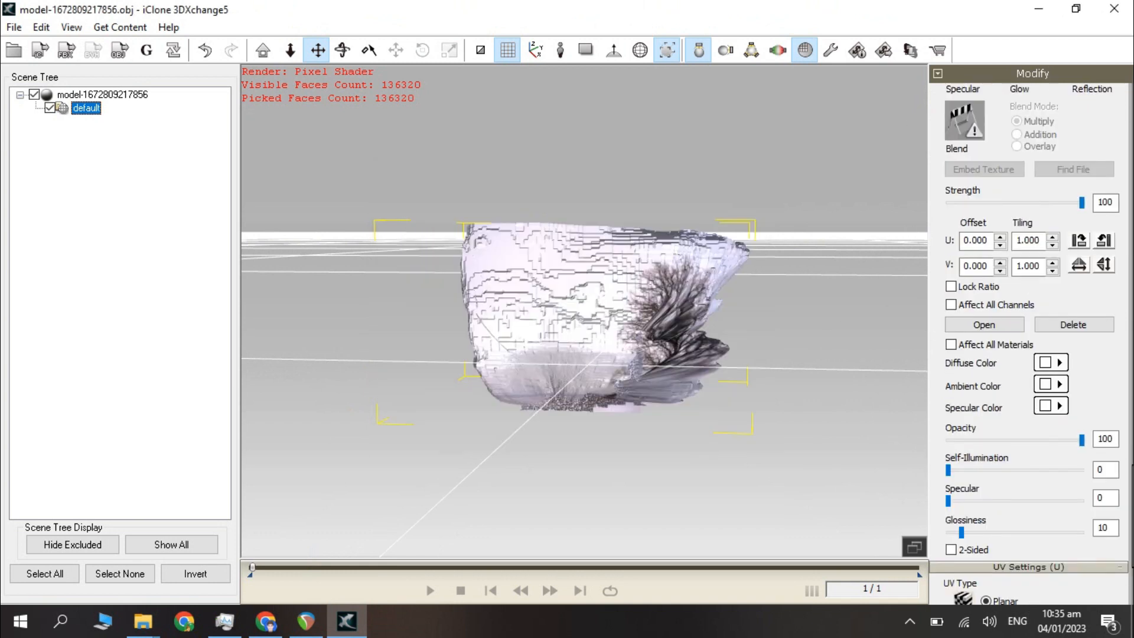
scroll(954, 245, down, 3)
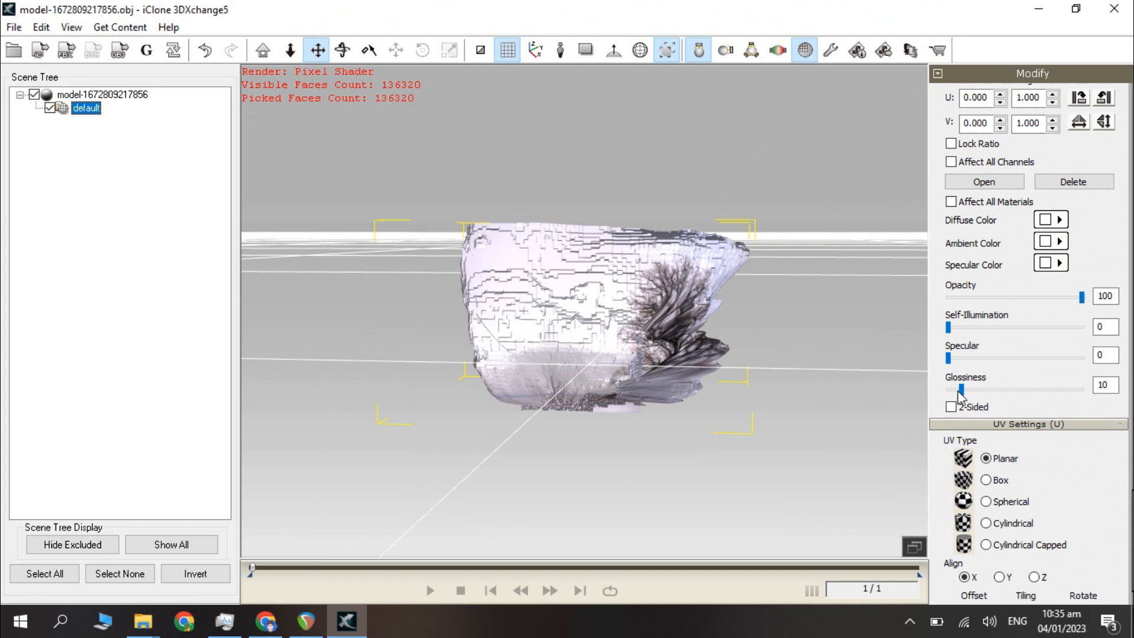
drag(961, 390, 947, 390)
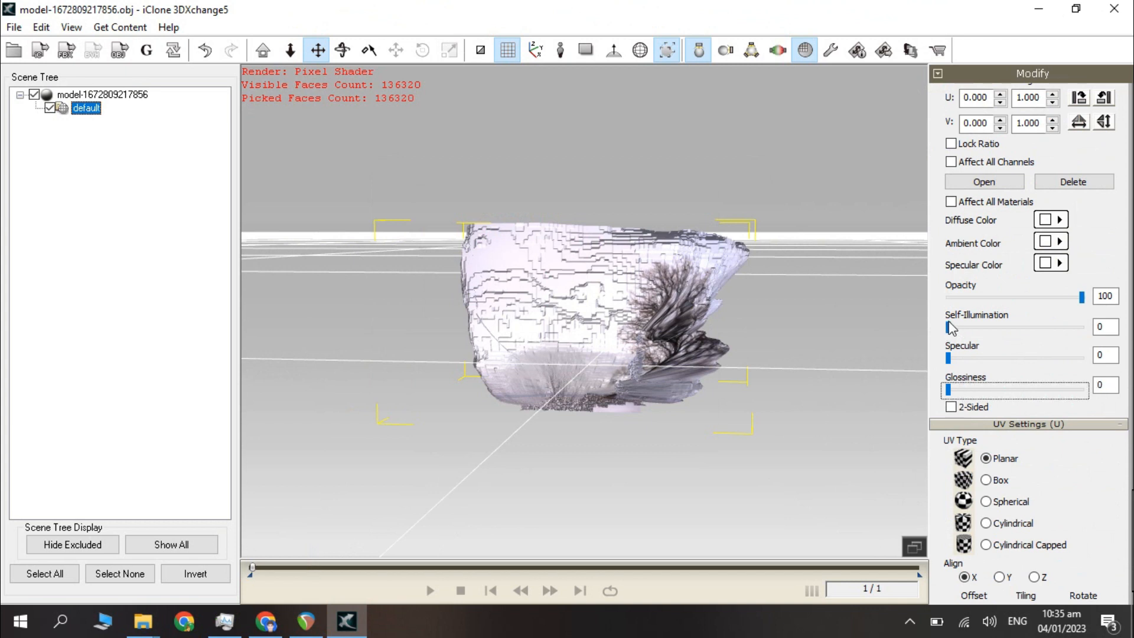
drag(948, 327, 1128, 331)
right_drag(472, 378, 458, 233)
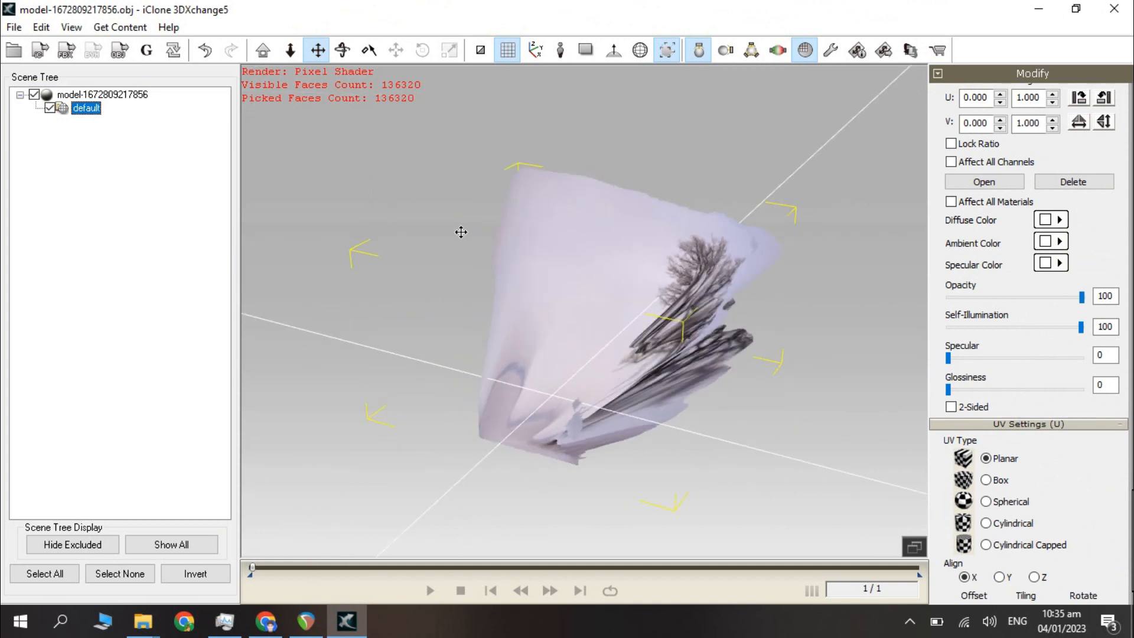
right_drag(534, 385, 555, 159)
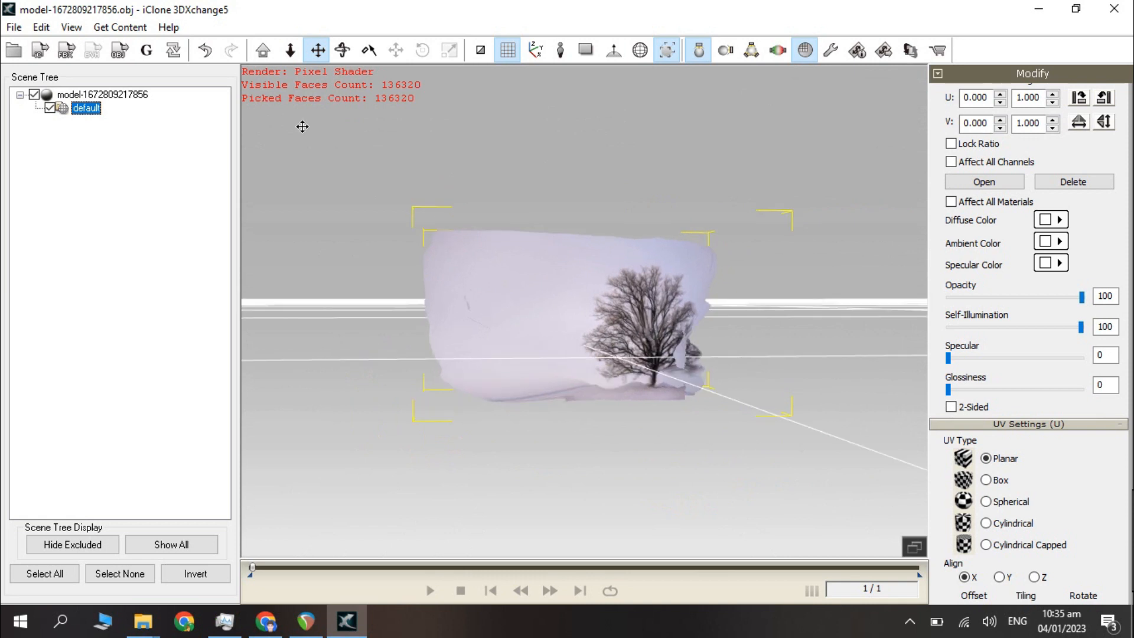
Export the textured snow model as iClone prop content with all geometry, a 4096x4096 maximum texture size and the default destination
click(13, 28)
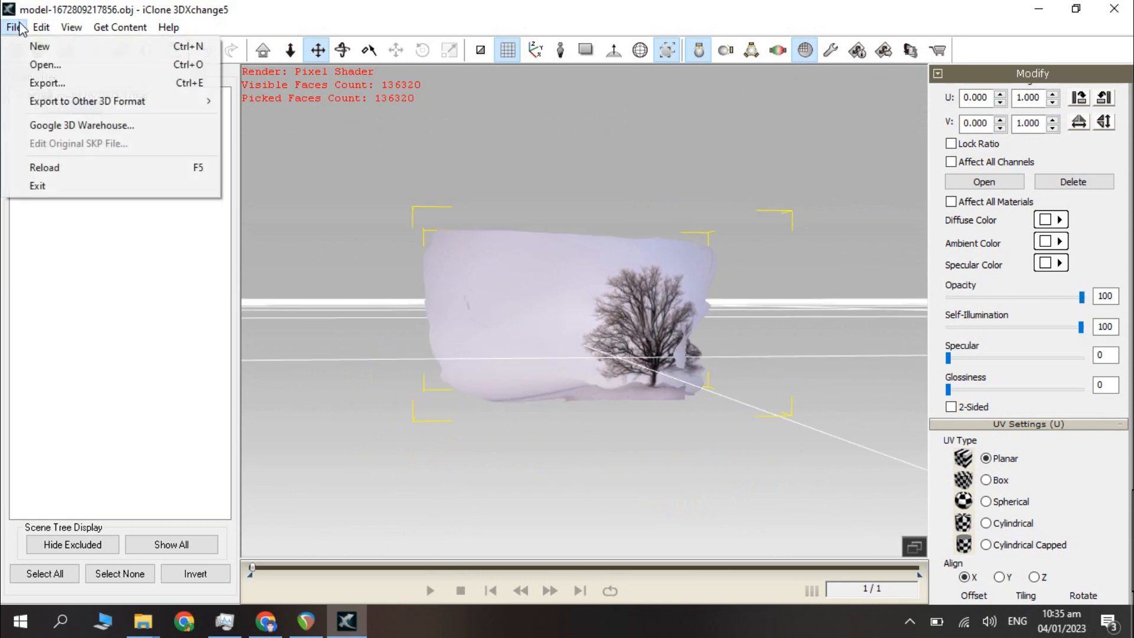
click(41, 83)
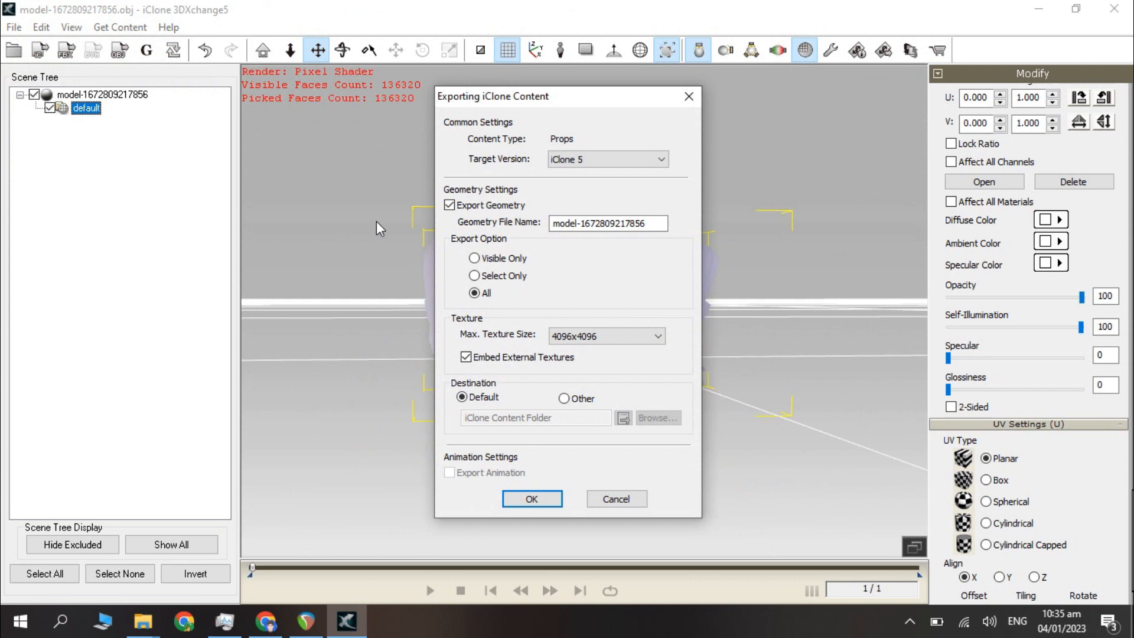
click(515, 499)
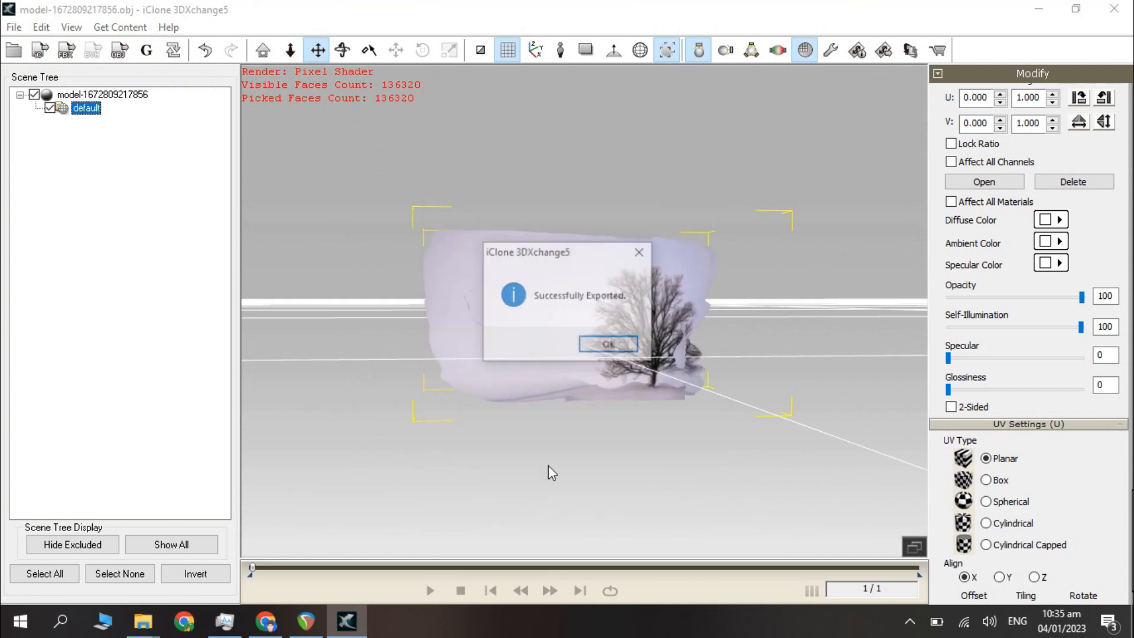
click(608, 347)
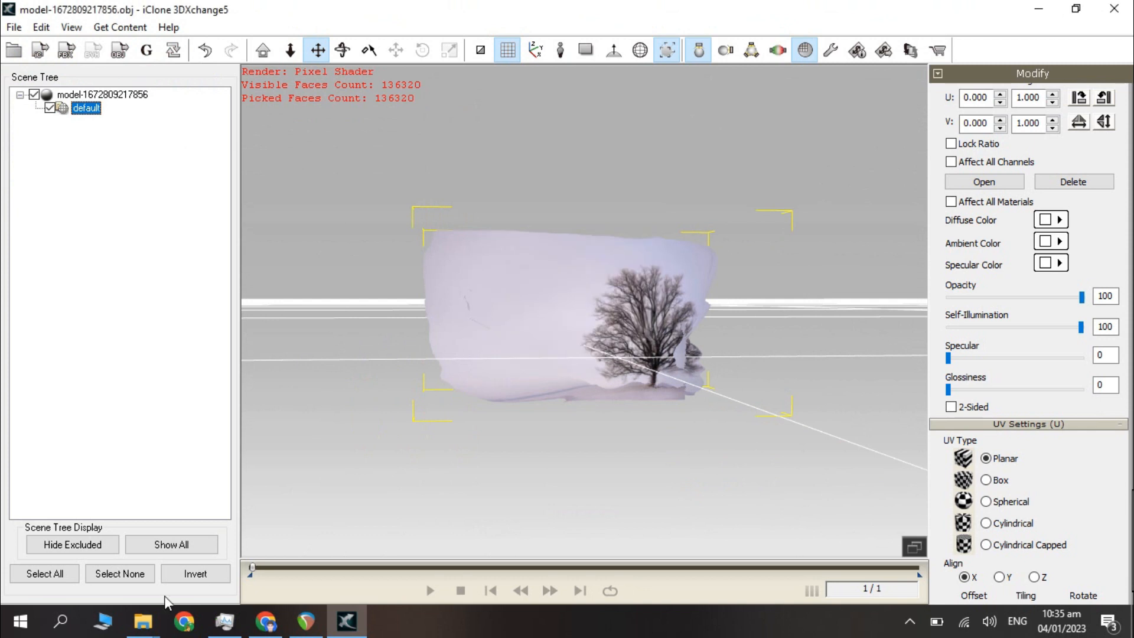
Import model-1672809334220.obj from the Downloads folder into iClone 3DXchange5, letting the program keep running while it loads
mouse_move(143, 621)
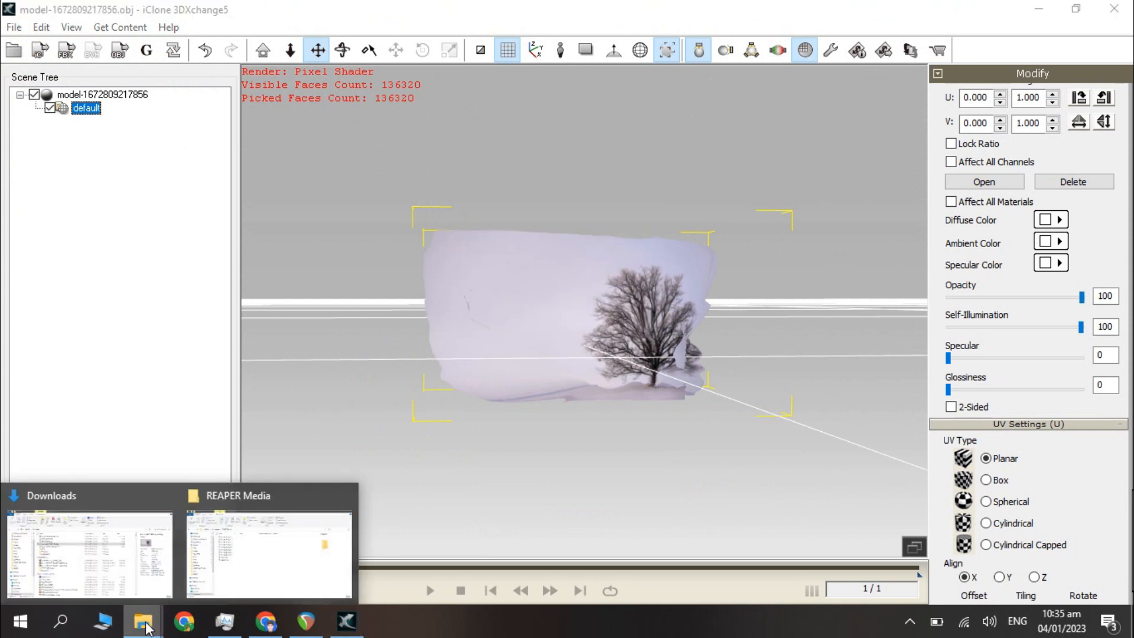
click(89, 549)
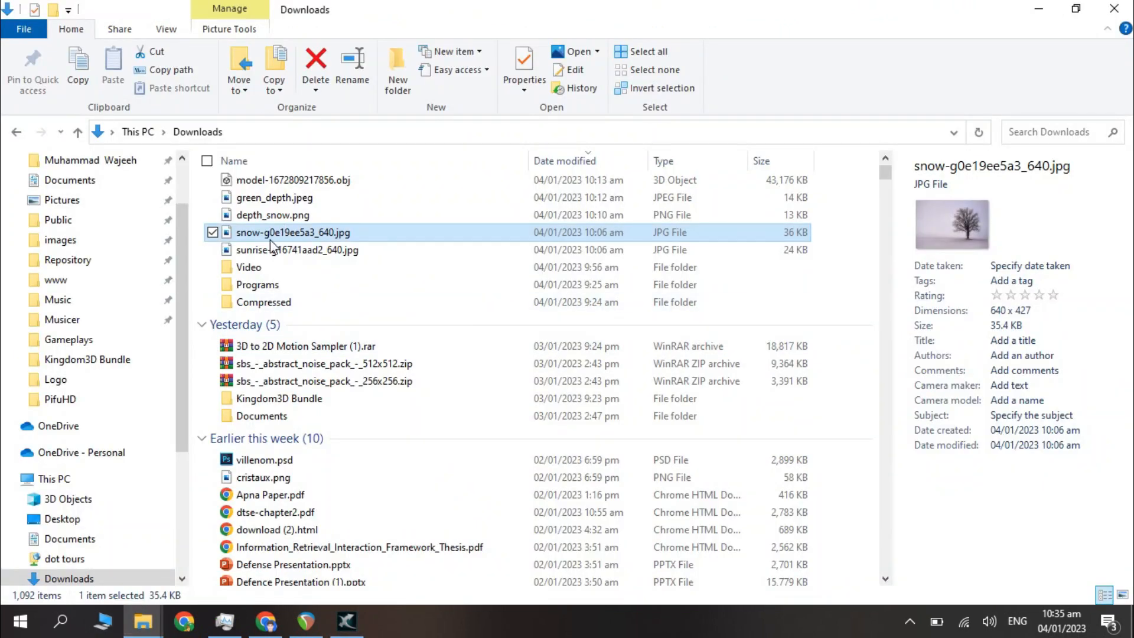
click(266, 181)
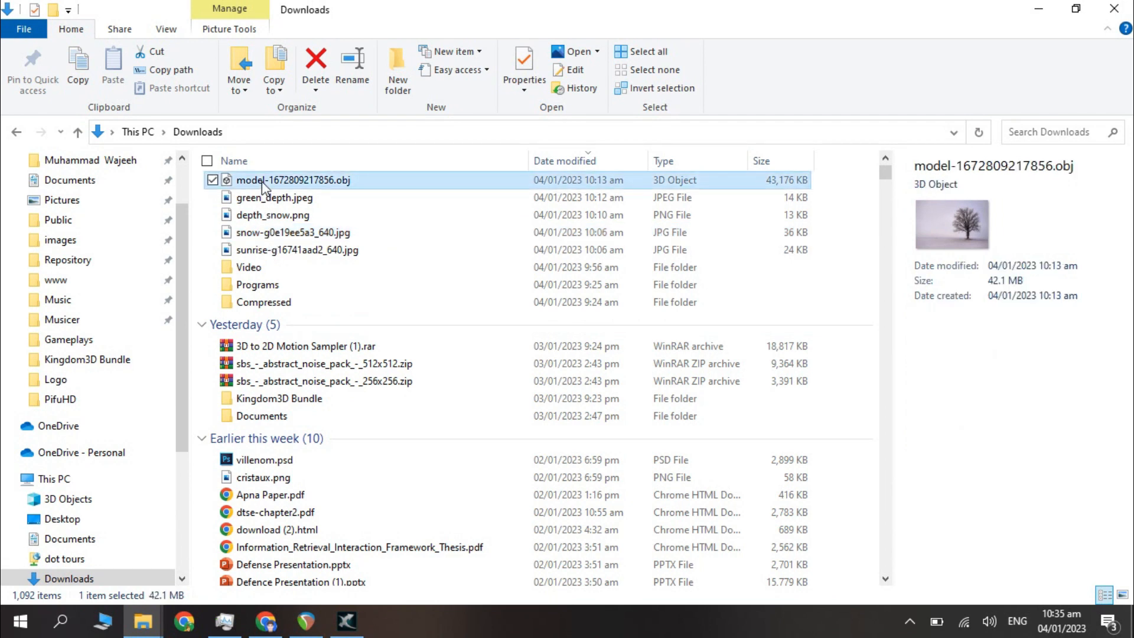
click(887, 158)
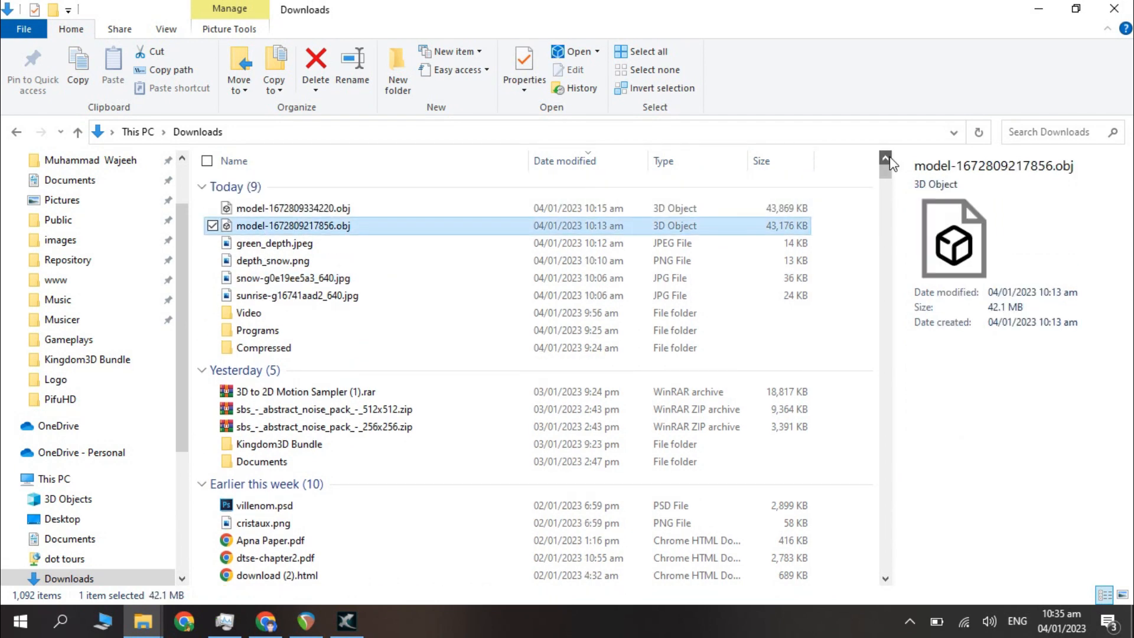
drag(319, 210, 601, 415)
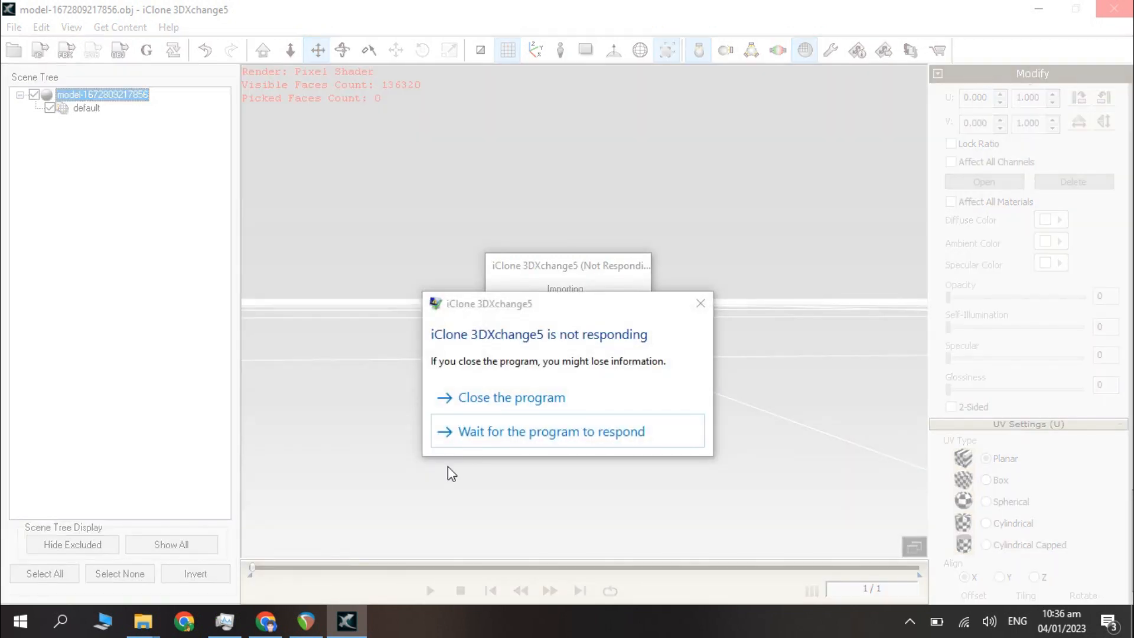
click(498, 432)
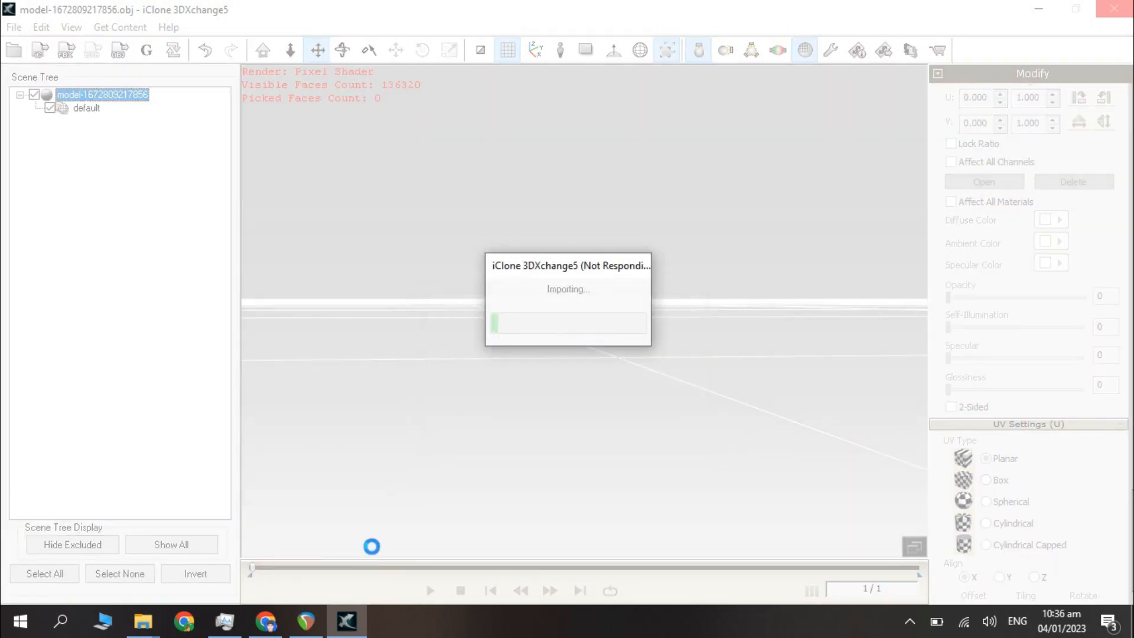
Switch to Chrome, open the sunrise windmills photo on Pixabay and request its 6048×4024 JPG download
click(267, 621)
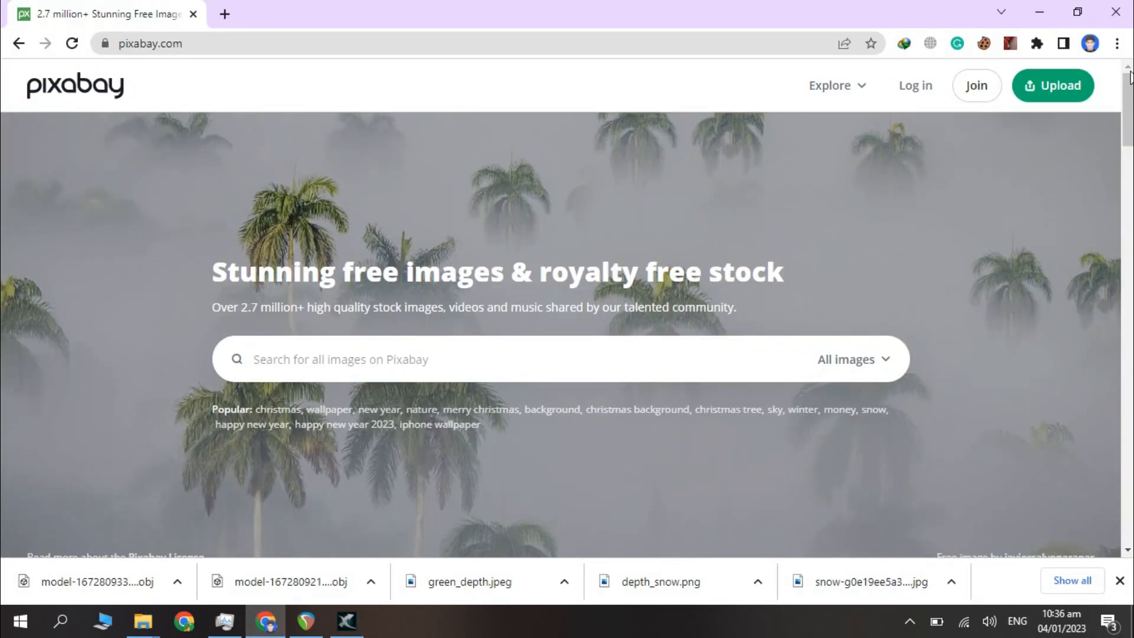
drag(1126, 90, 1125, 167)
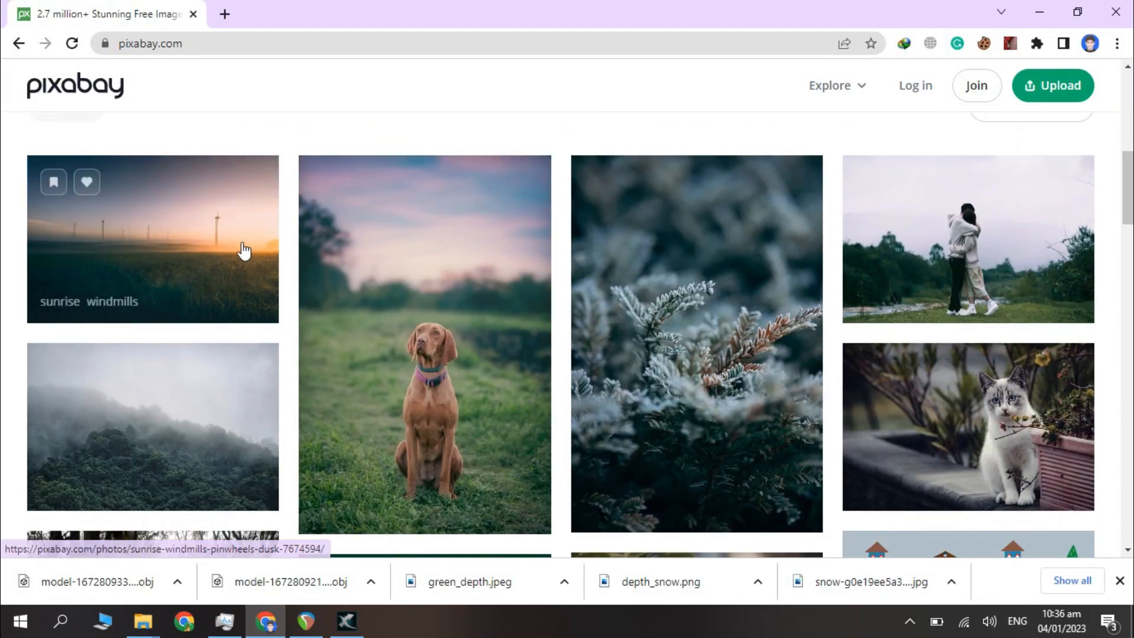
click(183, 242)
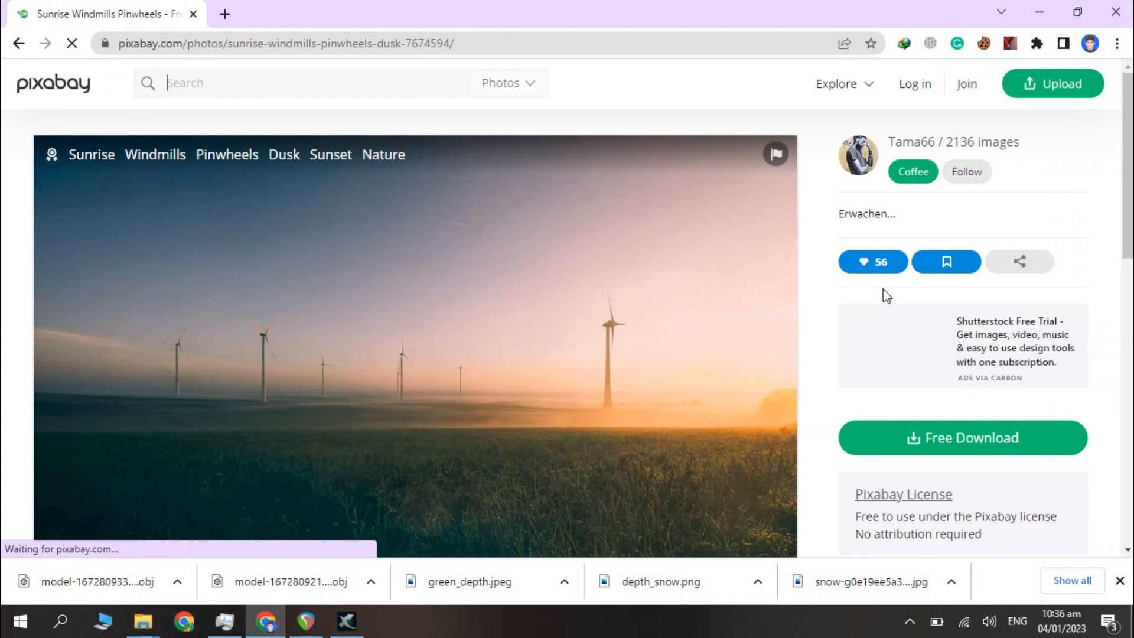
click(936, 437)
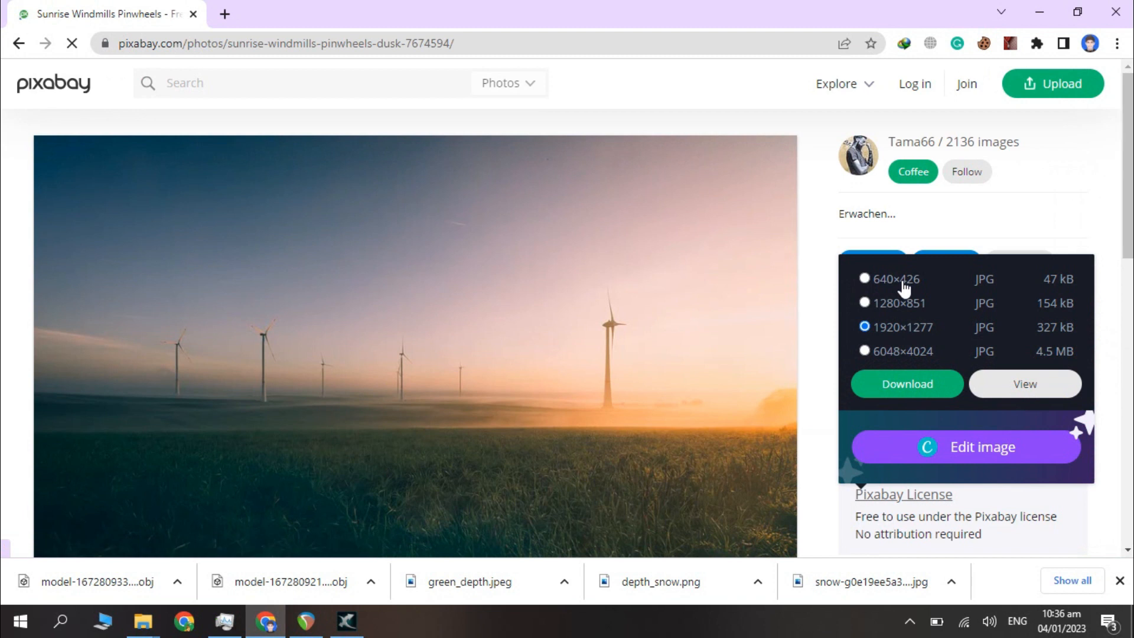
click(865, 351)
click(891, 386)
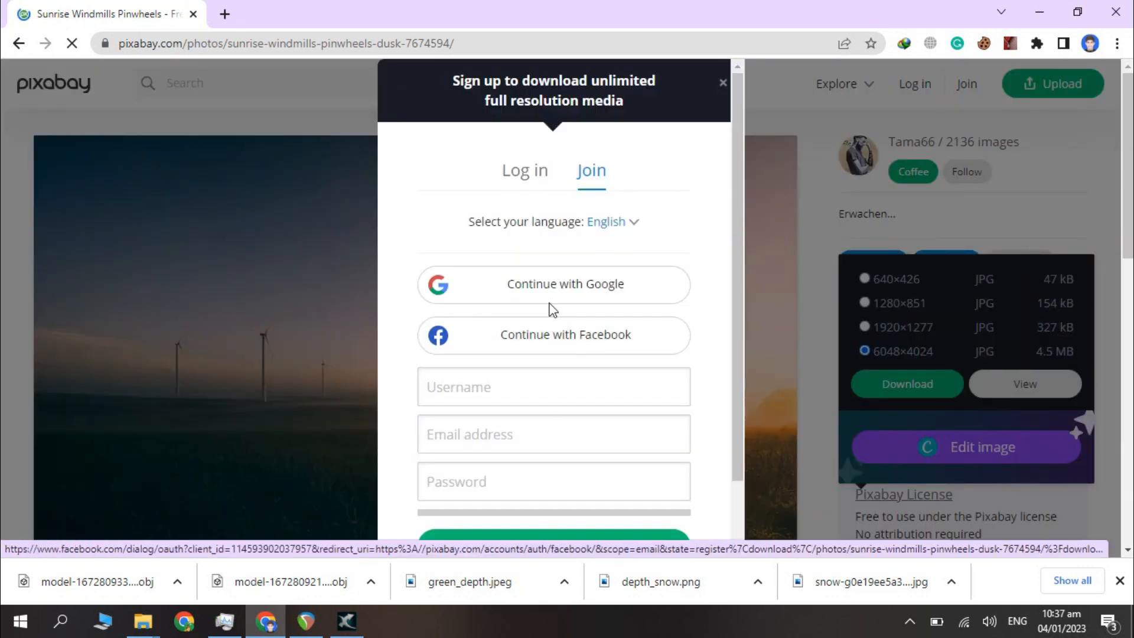
Sign in to Pixabay with the existing Google account and download the sunrise windmills photo at 6048×4024
click(550, 298)
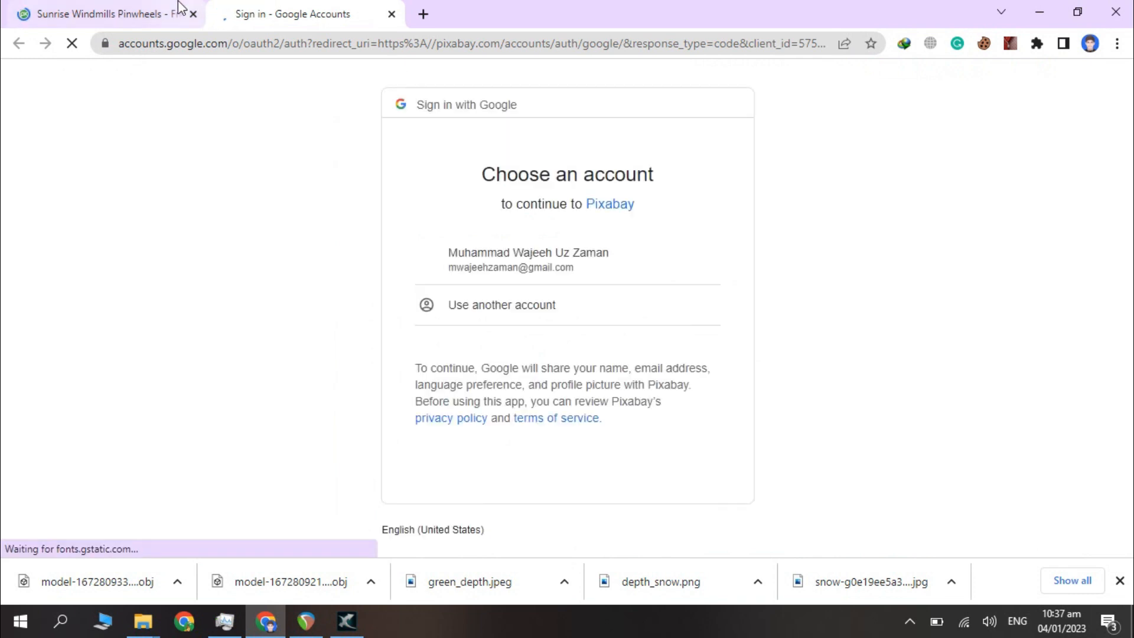
click(488, 261)
click(161, 8)
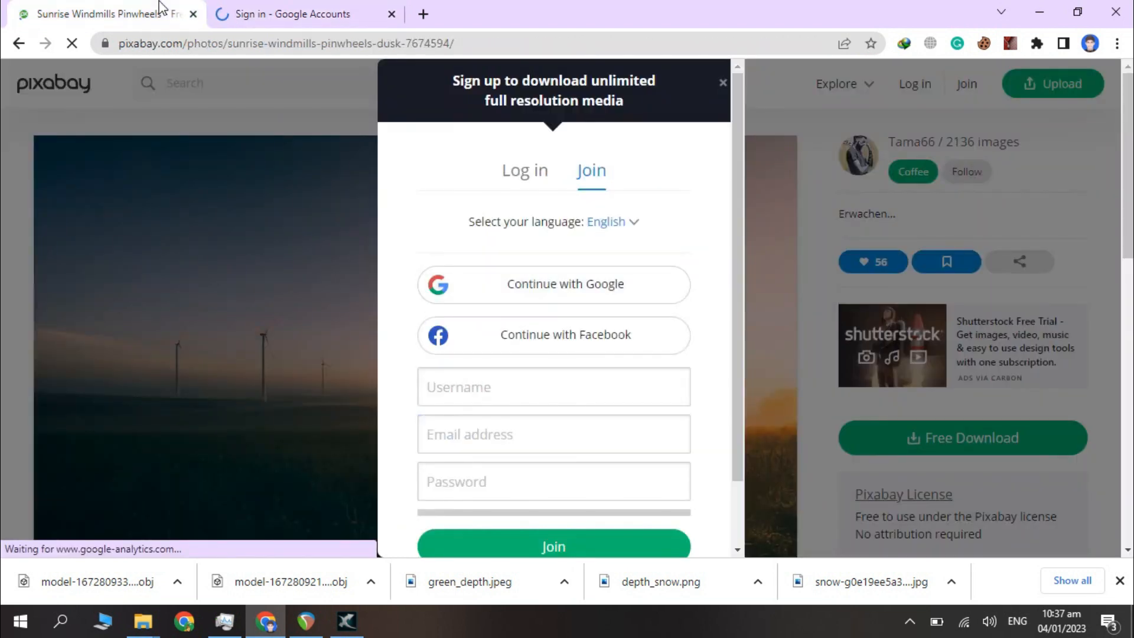
click(358, 3)
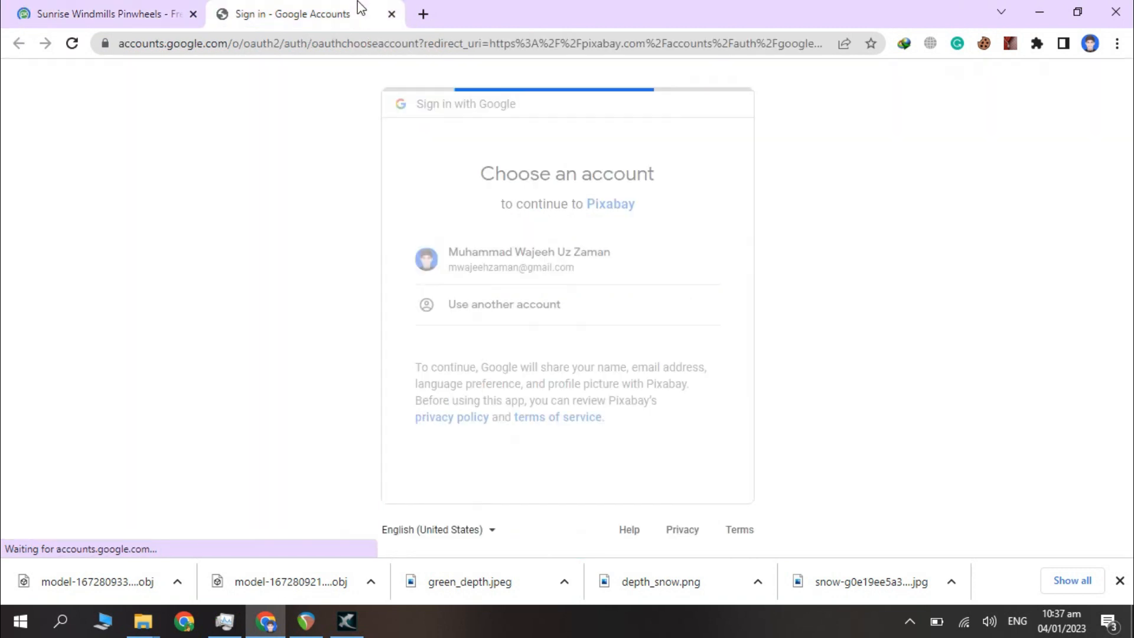
mouse_move(148, 5)
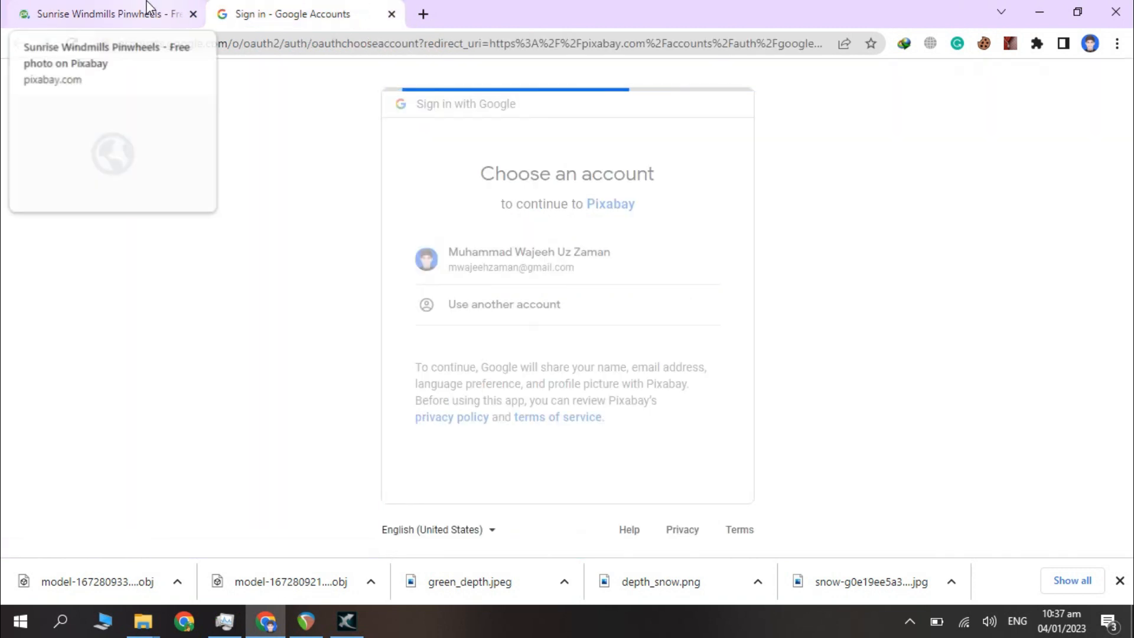
click(147, 4)
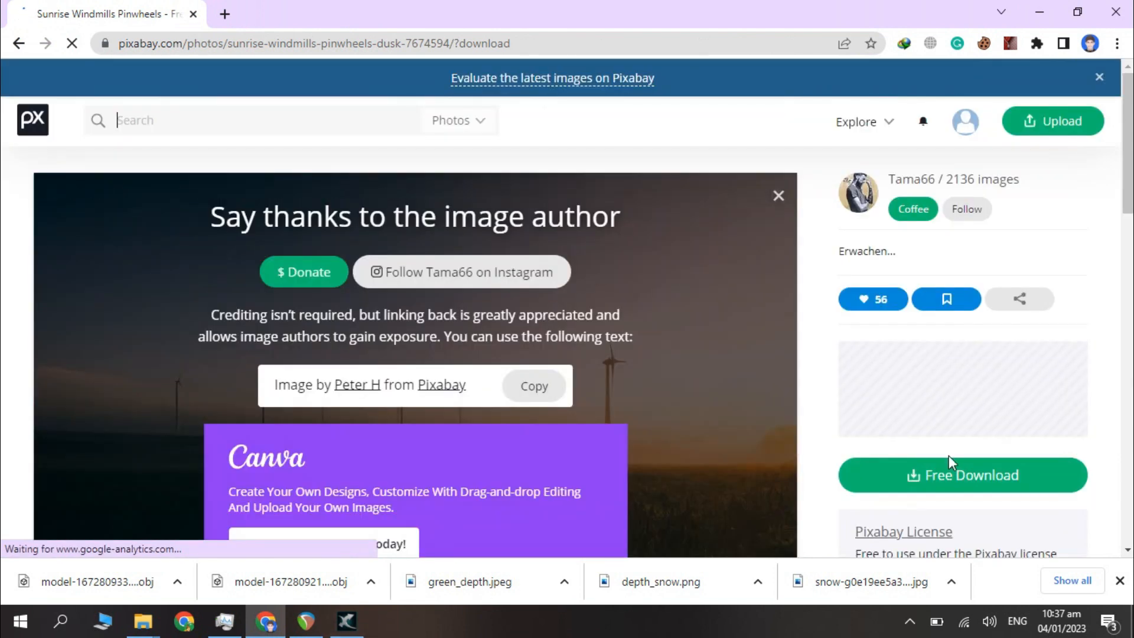
click(970, 486)
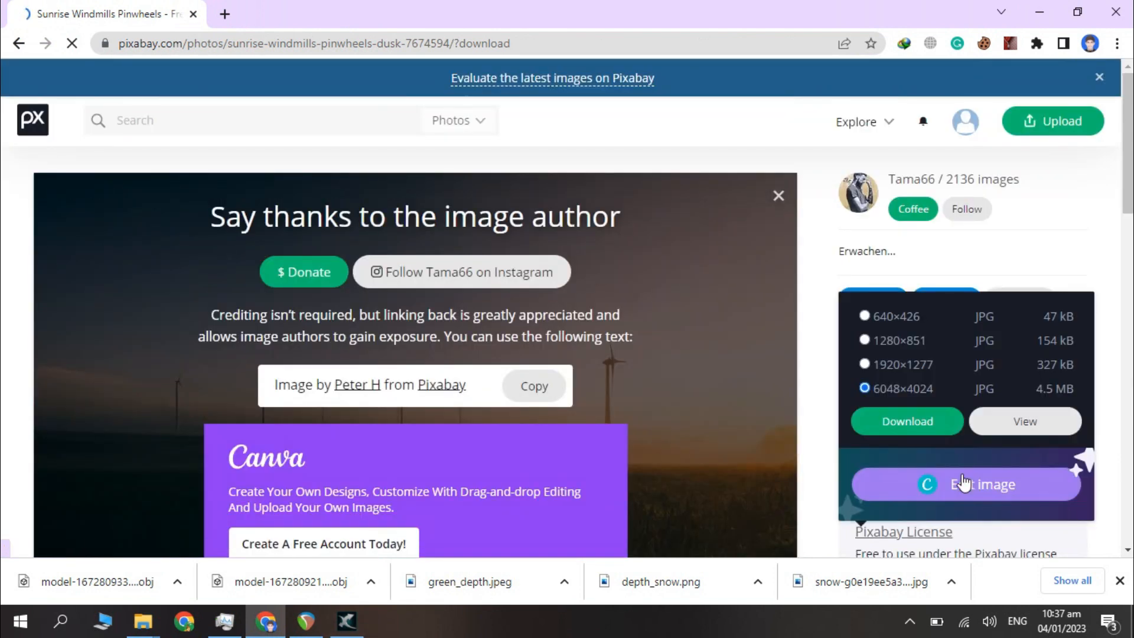
click(894, 423)
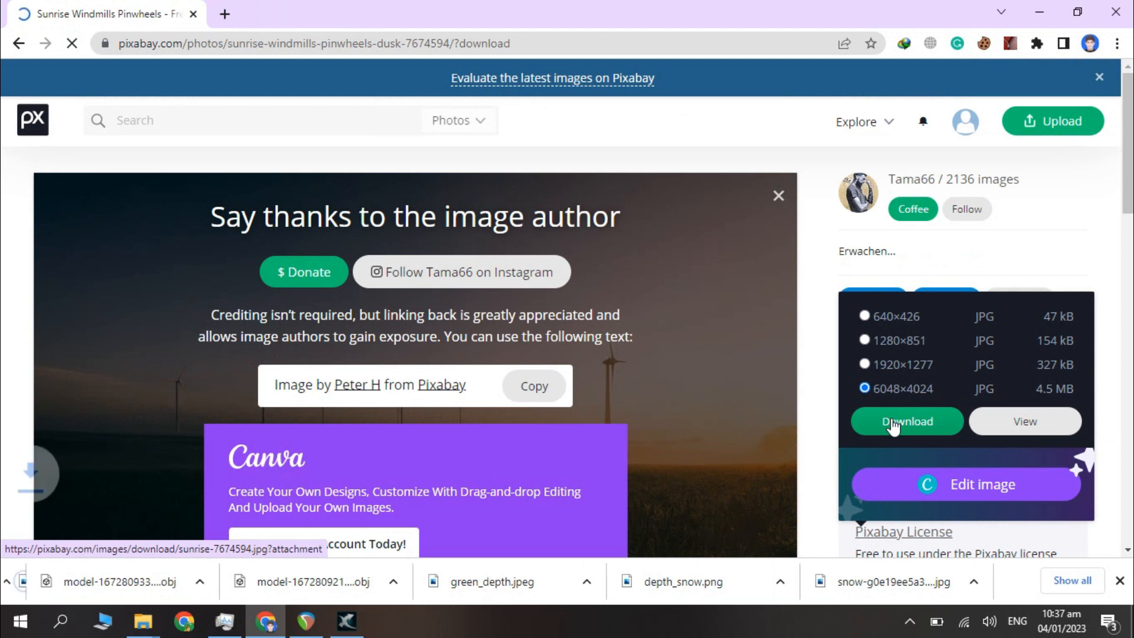
Switch back to iClone 3DXchange5 and look at the imported sunrise model from another angle
click(334, 623)
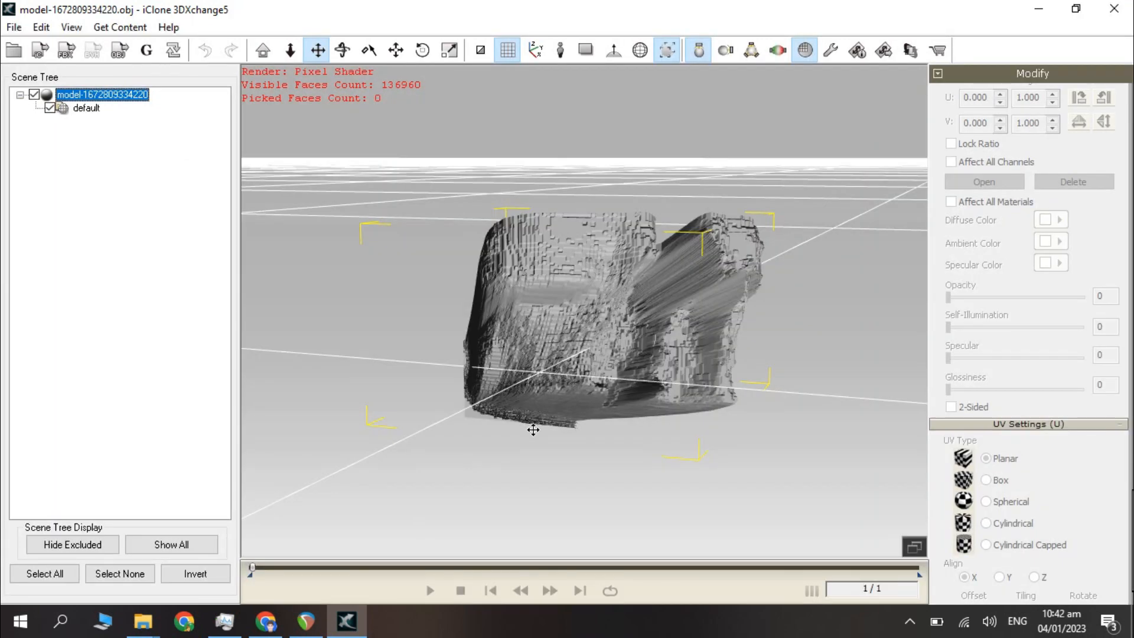
right_drag(533, 430, 719, 317)
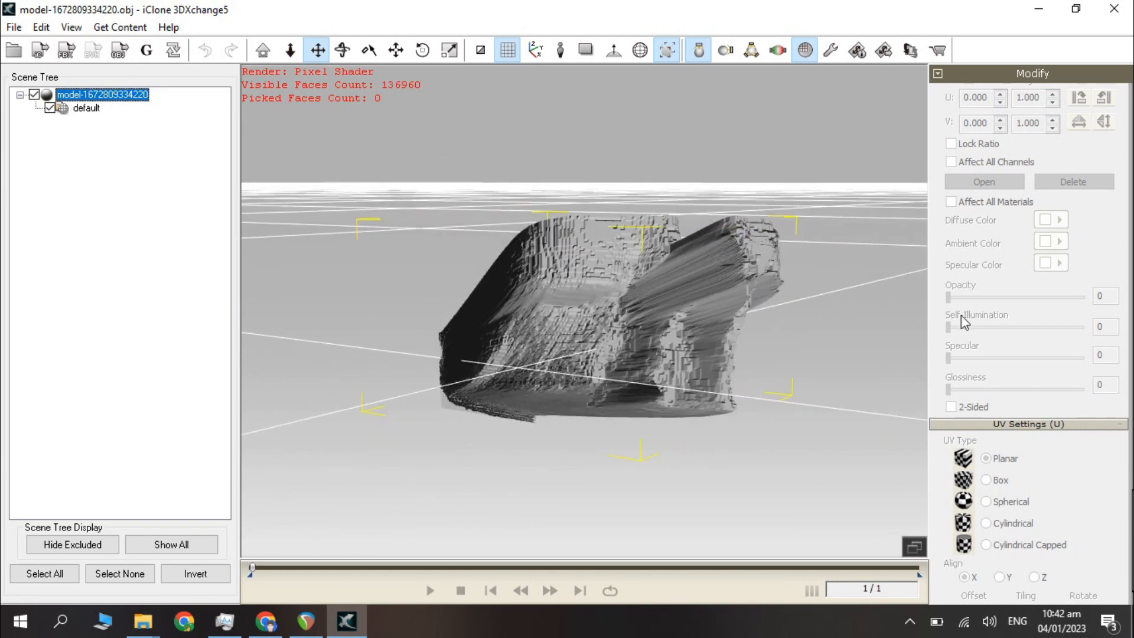
drag(946, 341, 927, 405)
drag(920, 167, 941, 500)
drag(939, 134, 914, 431)
Apply sunrise-7674594.jpg from the Downloads folder to the sunrise model as its diffuse texture and inspect the textured surface
click(157, 628)
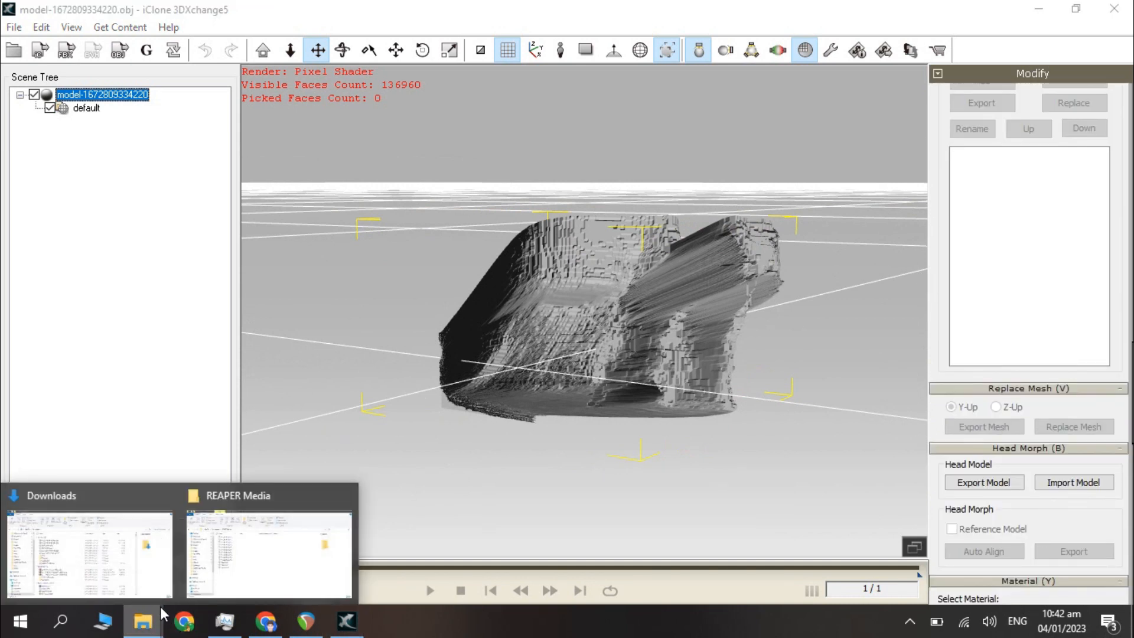
click(118, 564)
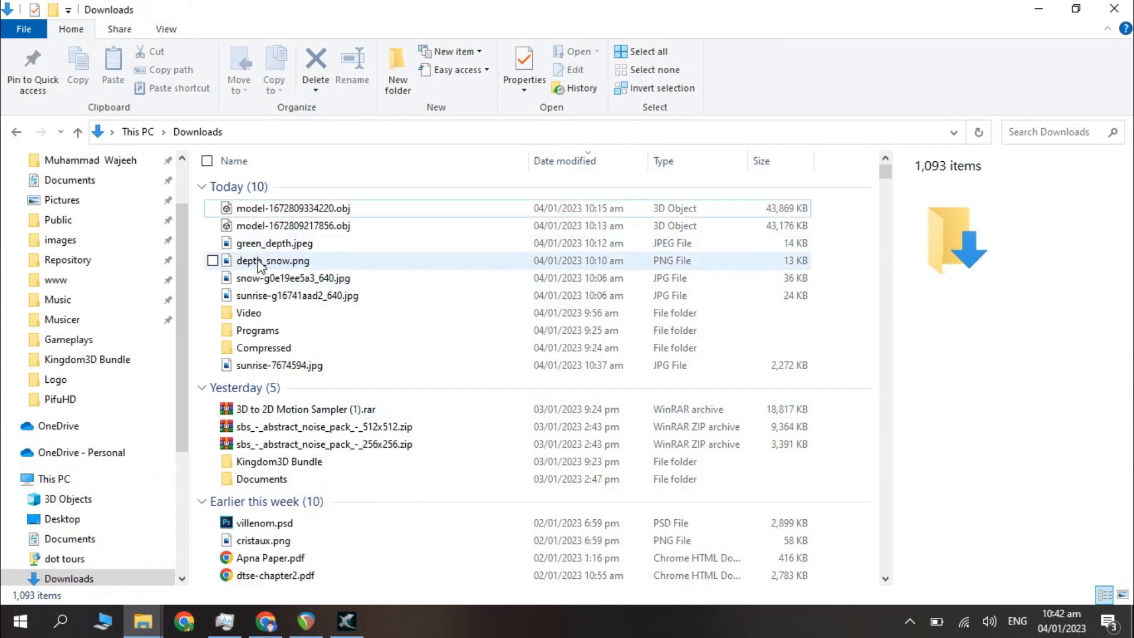
click(259, 281)
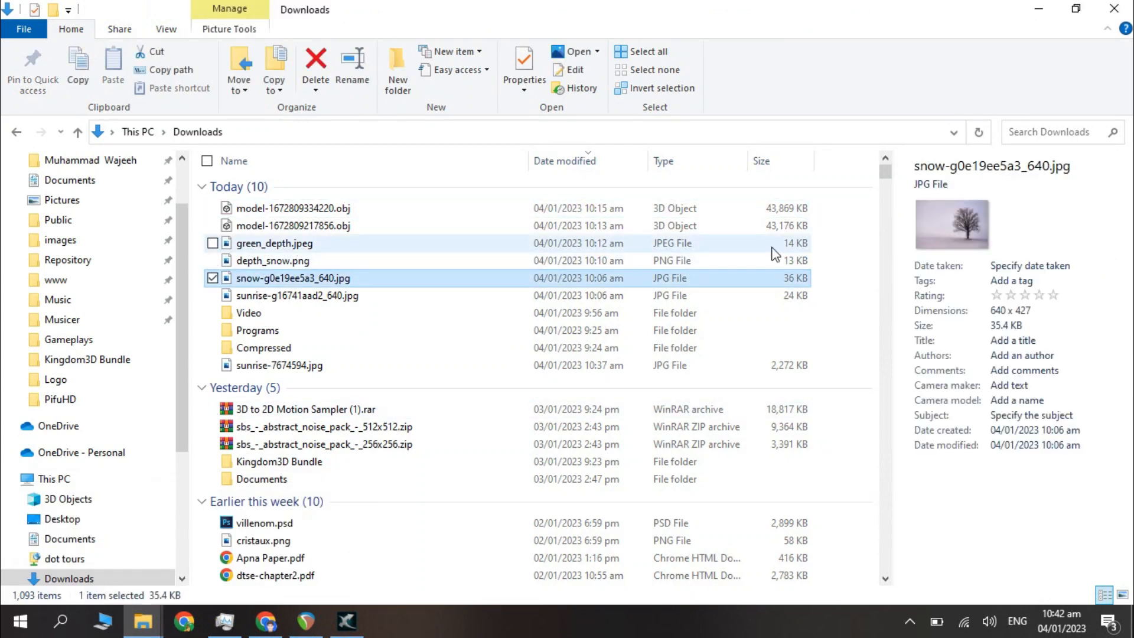
click(267, 373)
drag(319, 366, 600, 350)
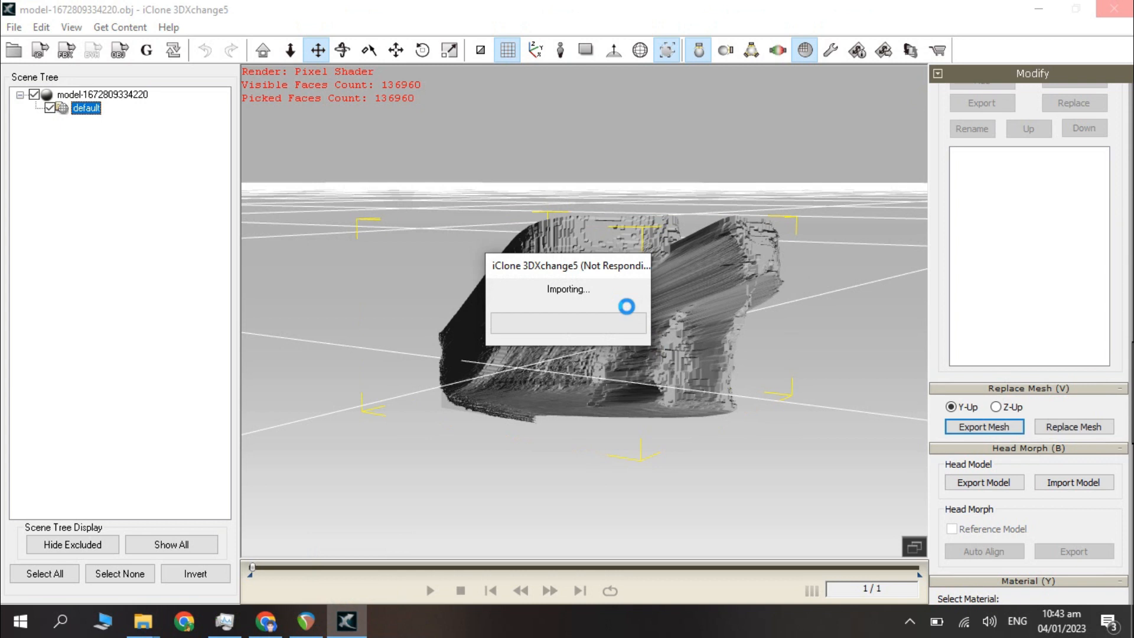
right_drag(591, 296, 711, 311)
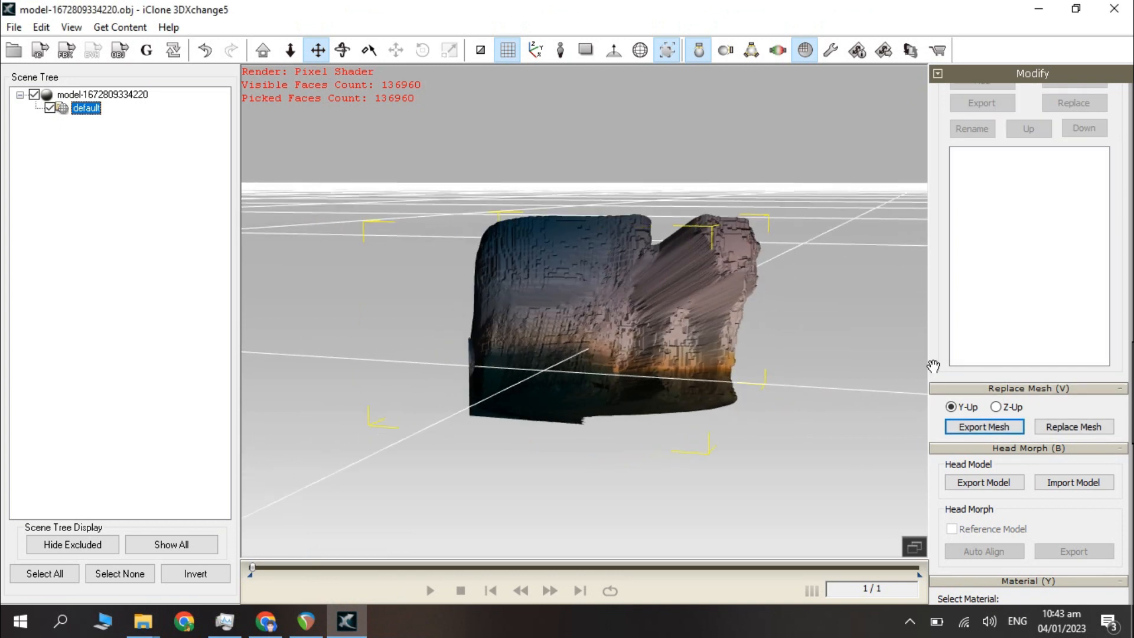
Set both the diffuse color and the ambient color of the sunrise model's obj_default material to white
scroll(930, 363, down, 5)
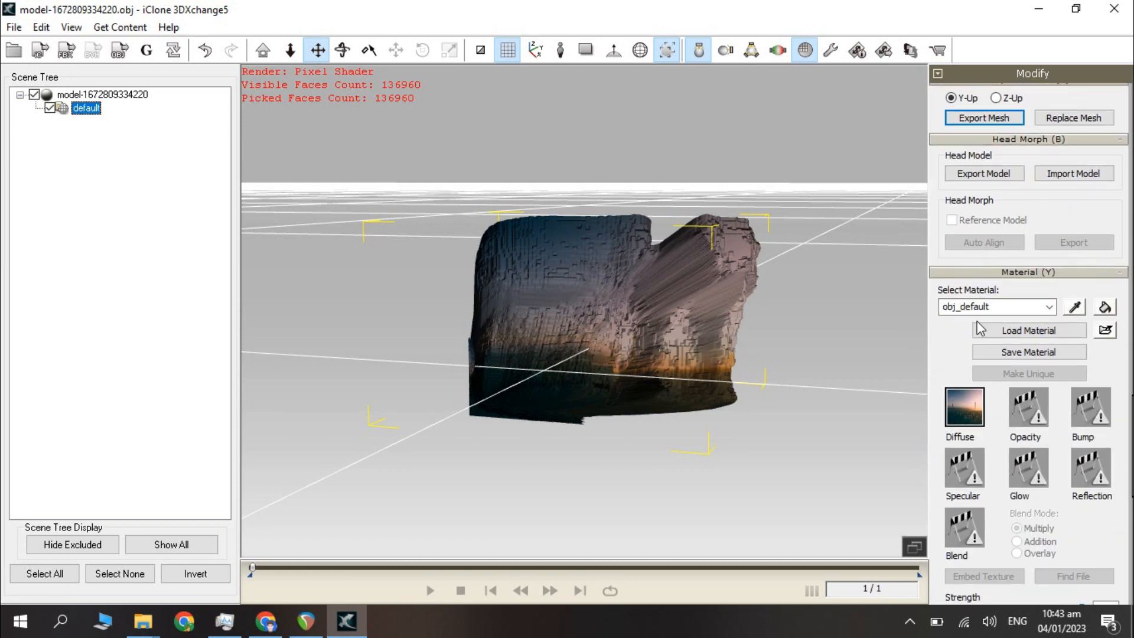
scroll(979, 328, down, 3)
drag(514, 331, 516, 304)
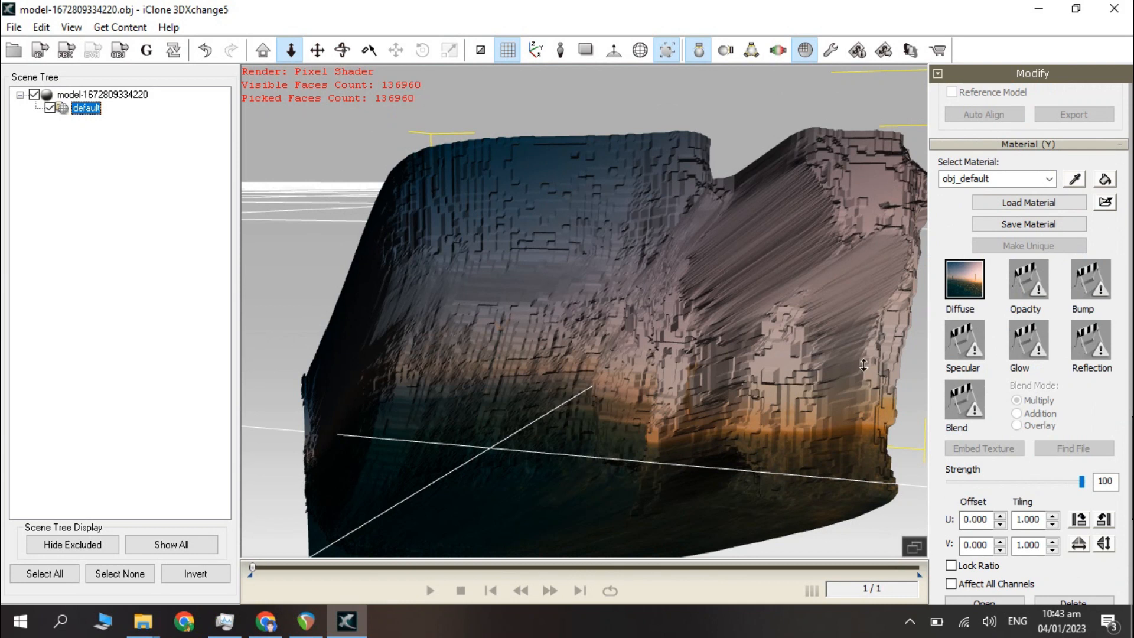
scroll(935, 413, down, 5)
click(1046, 399)
click(549, 307)
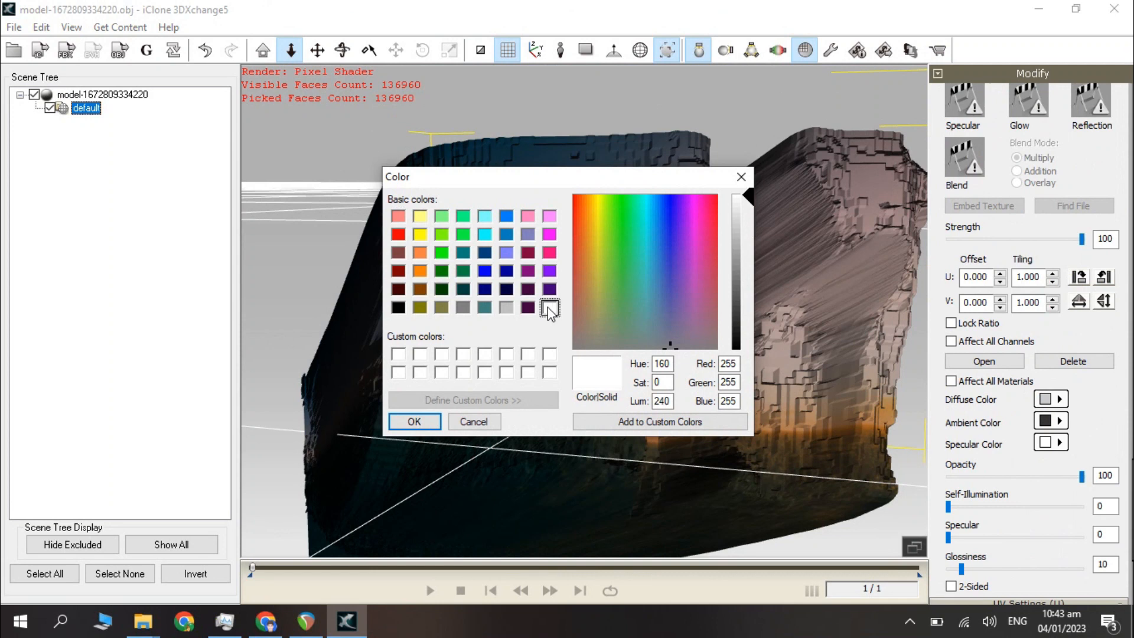
key(Return)
click(1046, 421)
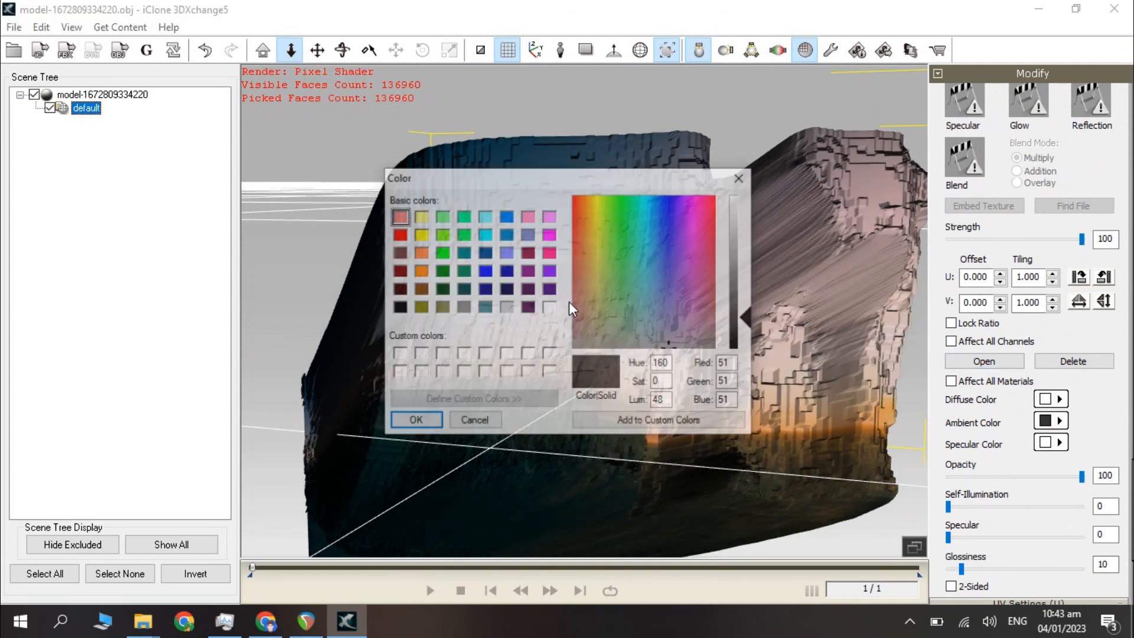
click(549, 307)
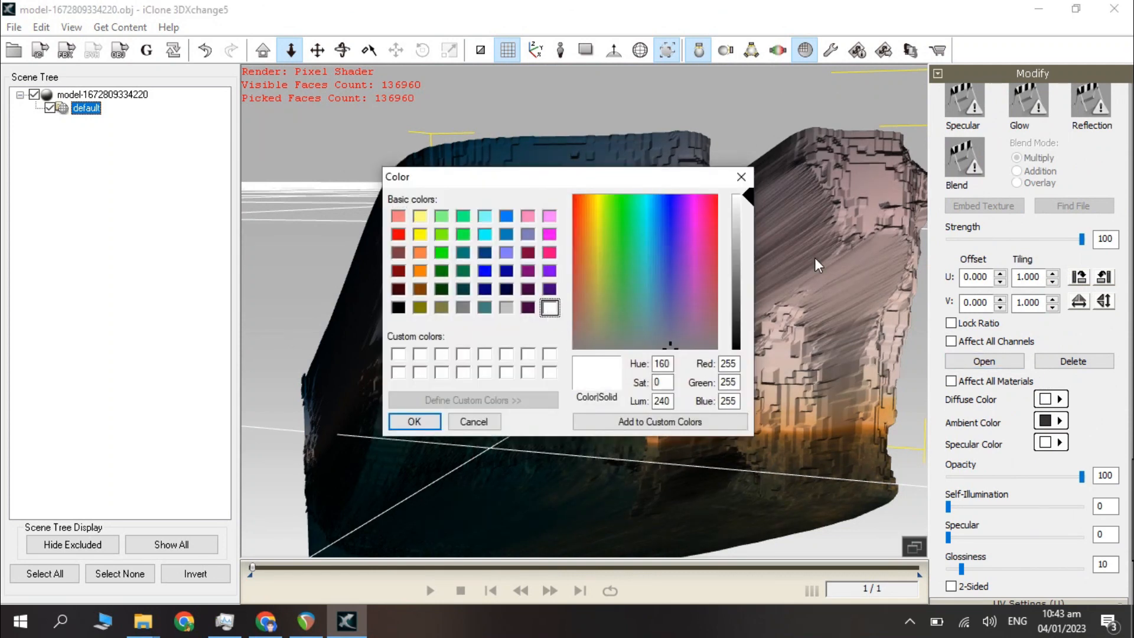
key(Return)
scroll(950, 328, down, 3)
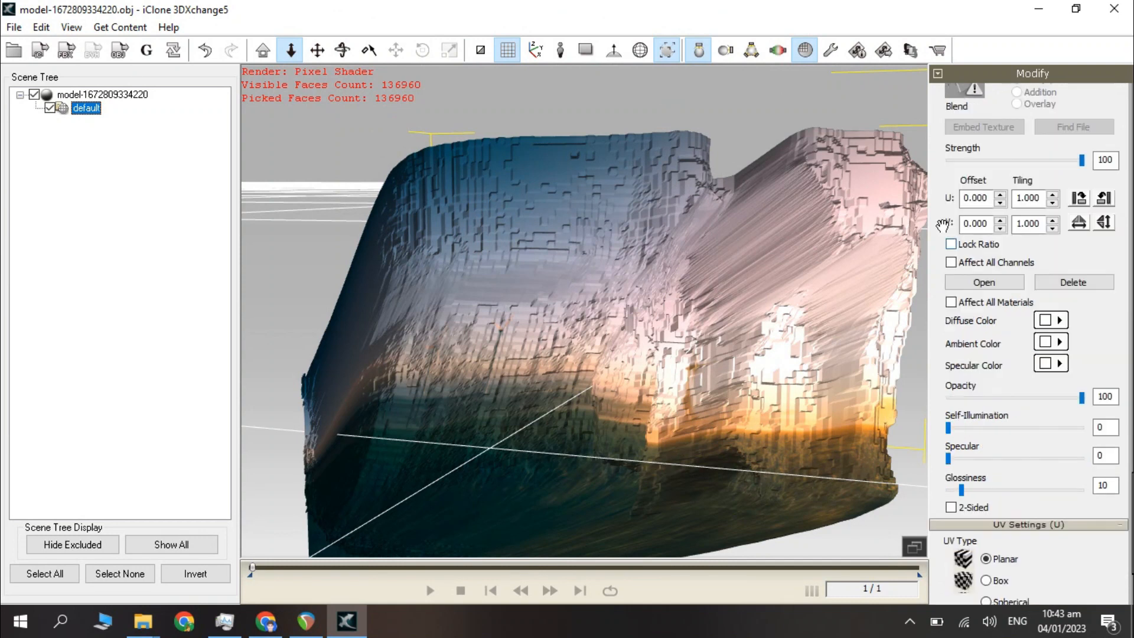
Raise the sunrise model material's self-illumination to 100
drag(949, 355, 1090, 355)
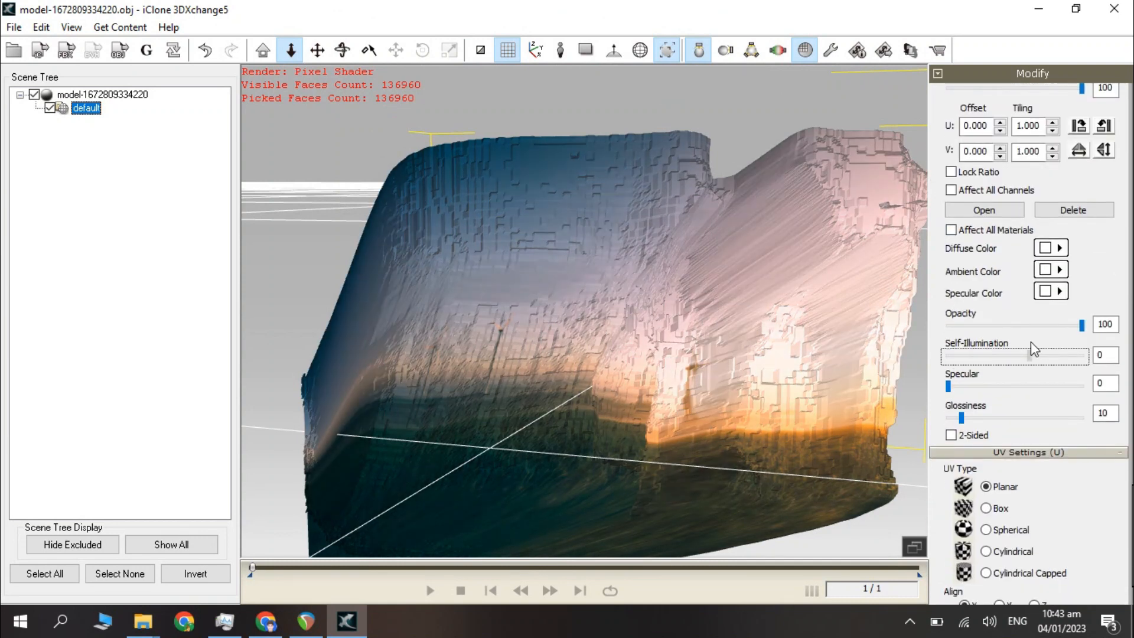
click(1067, 355)
drag(1067, 355, 1131, 354)
Examine the self-illuminated sunrise model from several angles and bring the windmill scene into a close frontal view
right_drag(598, 394, 723, 444)
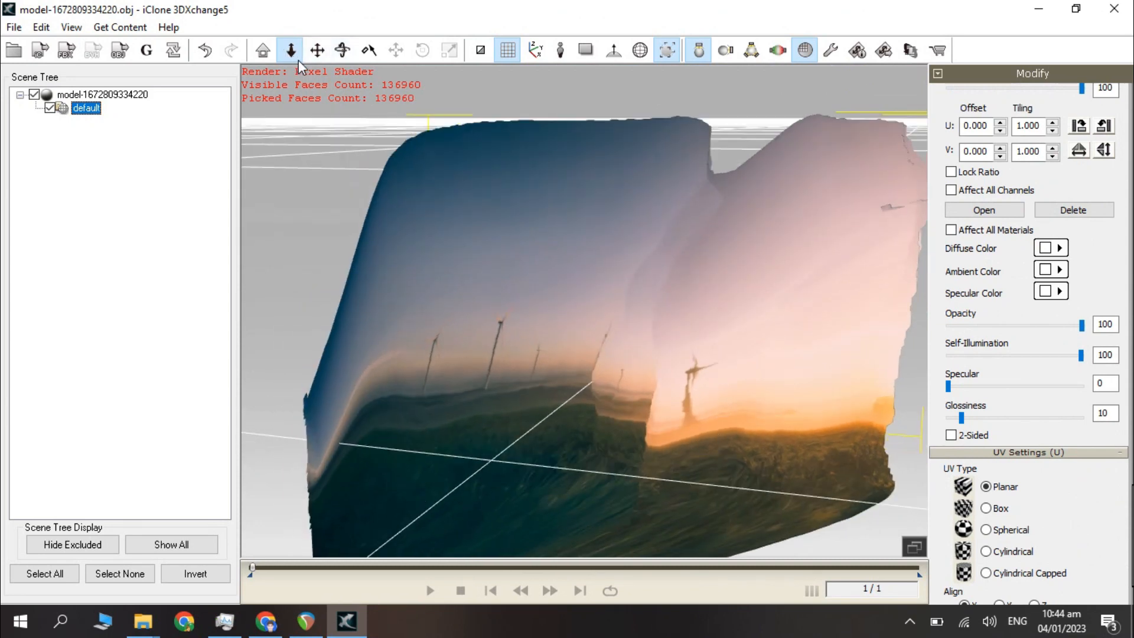
mouse_move(465, 345)
mouse_down()
mouse_move(469, 293)
mouse_move(468, 324)
mouse_up()
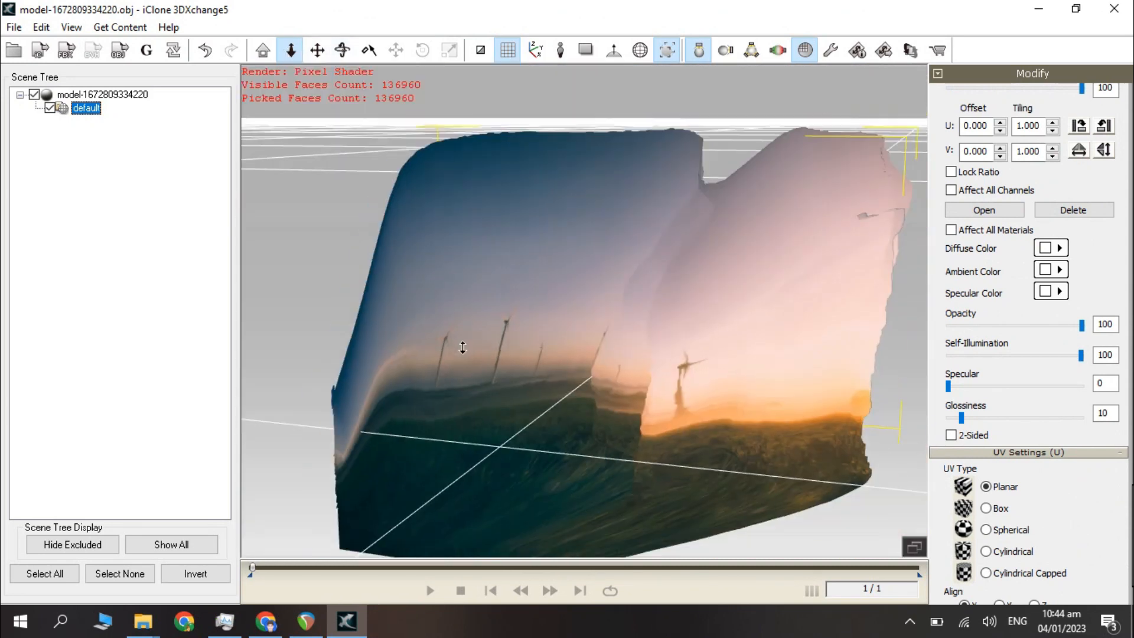
click(322, 56)
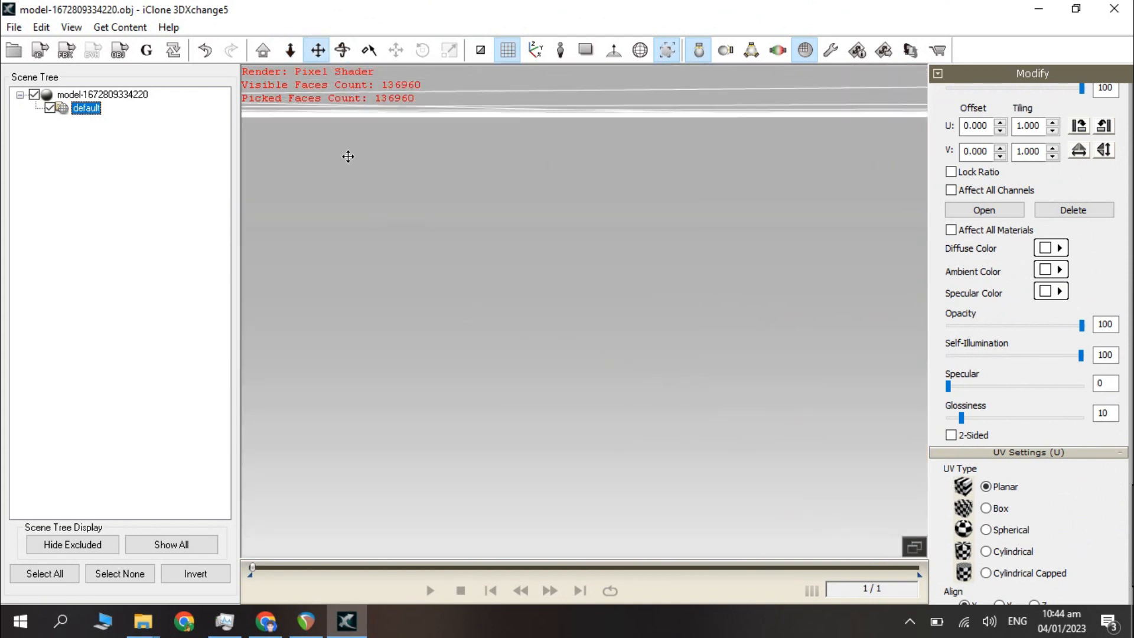
click(292, 50)
drag(387, 162, 428, 206)
right_drag(428, 206, 718, 378)
click(317, 51)
right_drag(431, 246, 862, 348)
right_drag(780, 294, 742, 443)
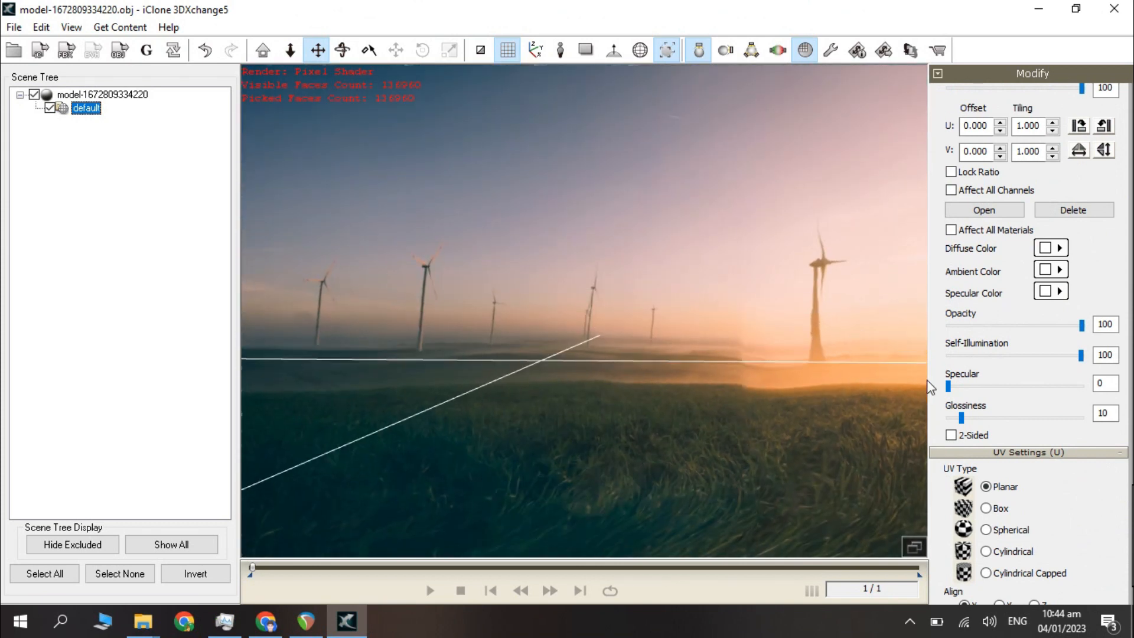
Make the sunrise model's material two-sided and check the surface from below and from the front
right_drag(714, 378, 728, 272)
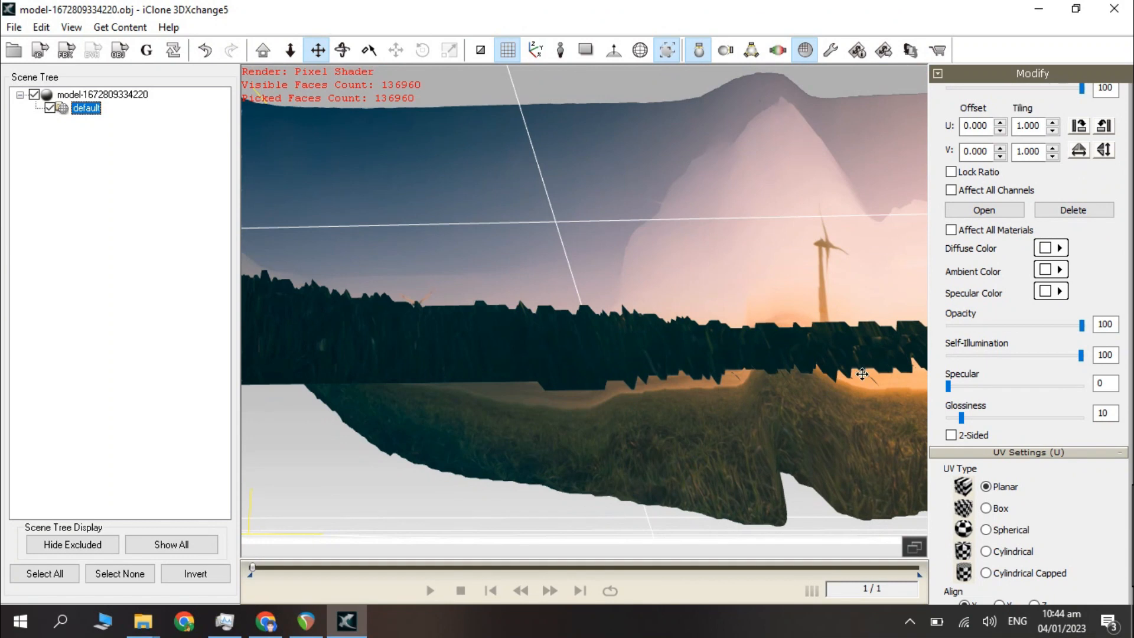
click(951, 436)
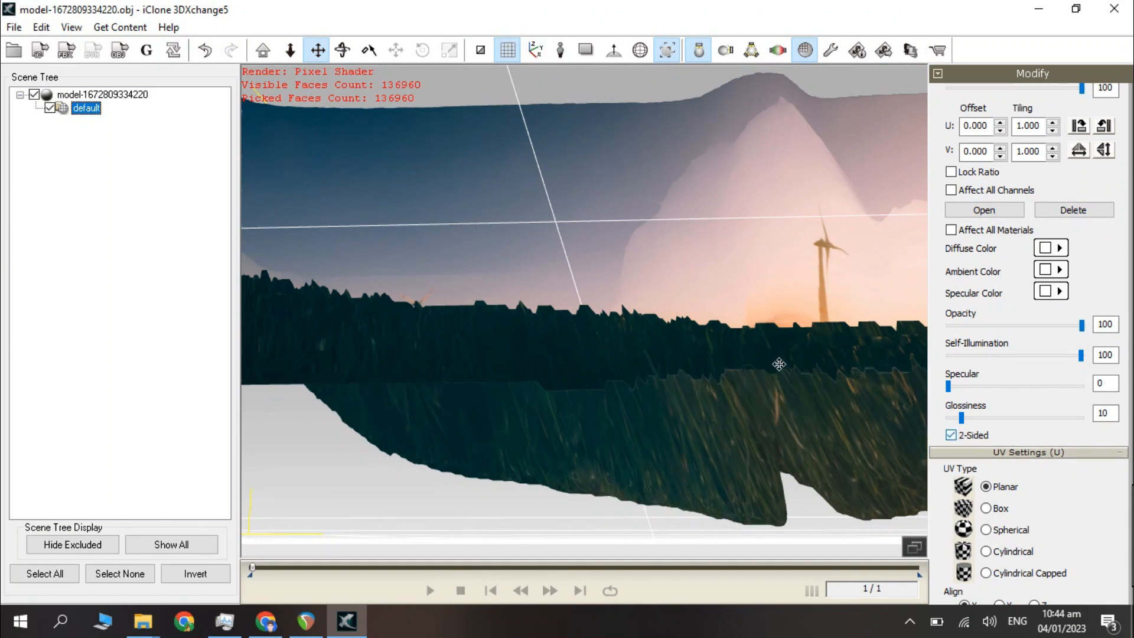
right_drag(635, 449, 717, 458)
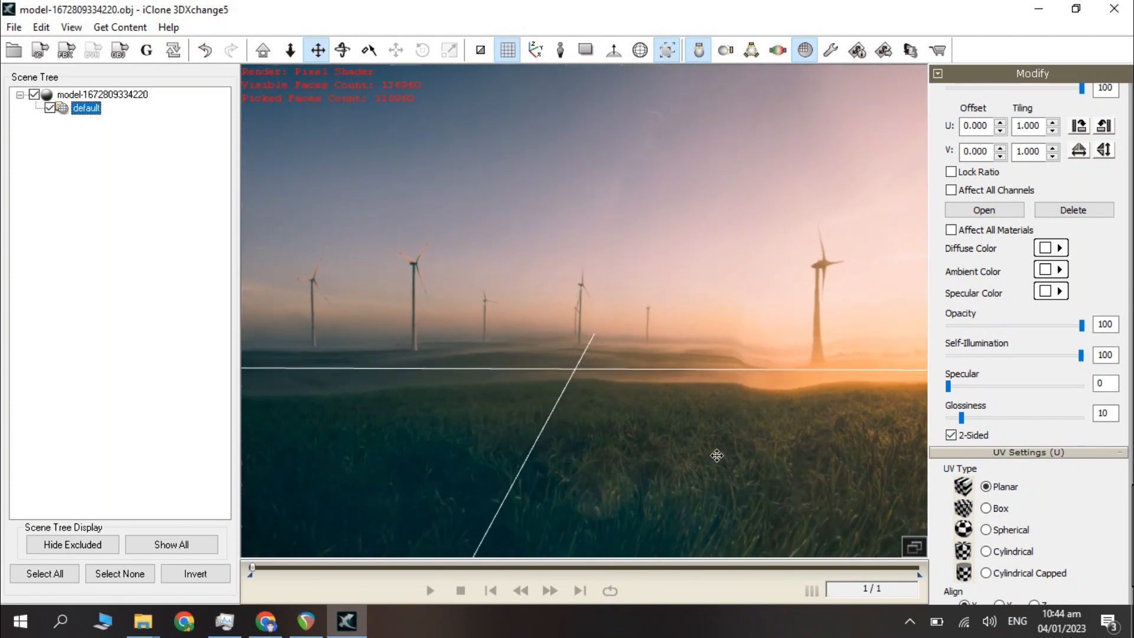
right_drag(562, 347, 671, 452)
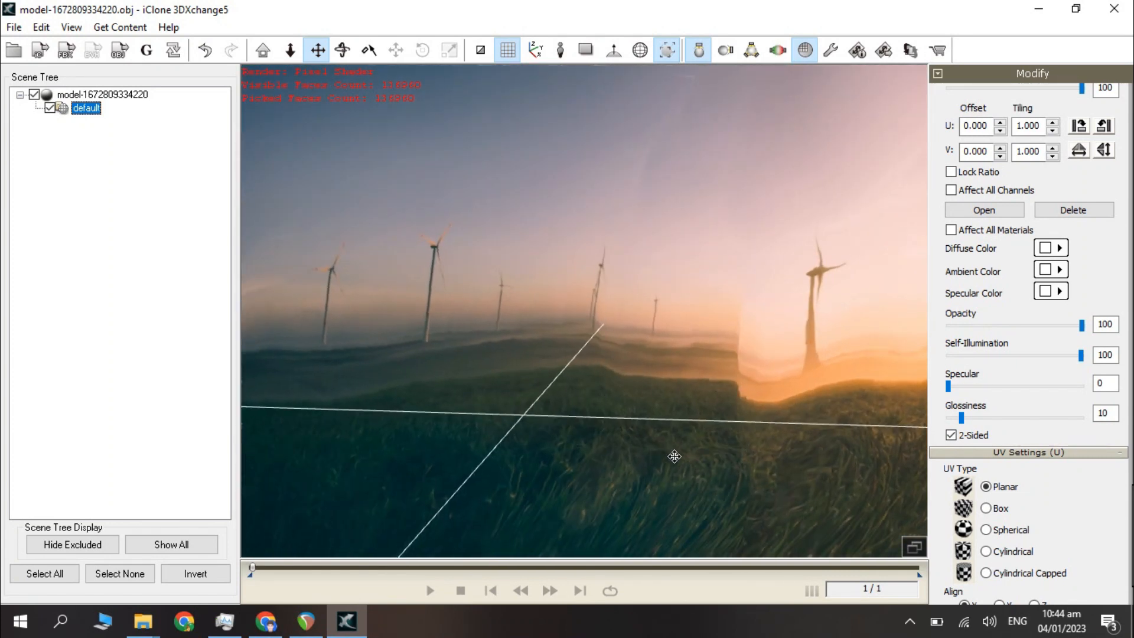